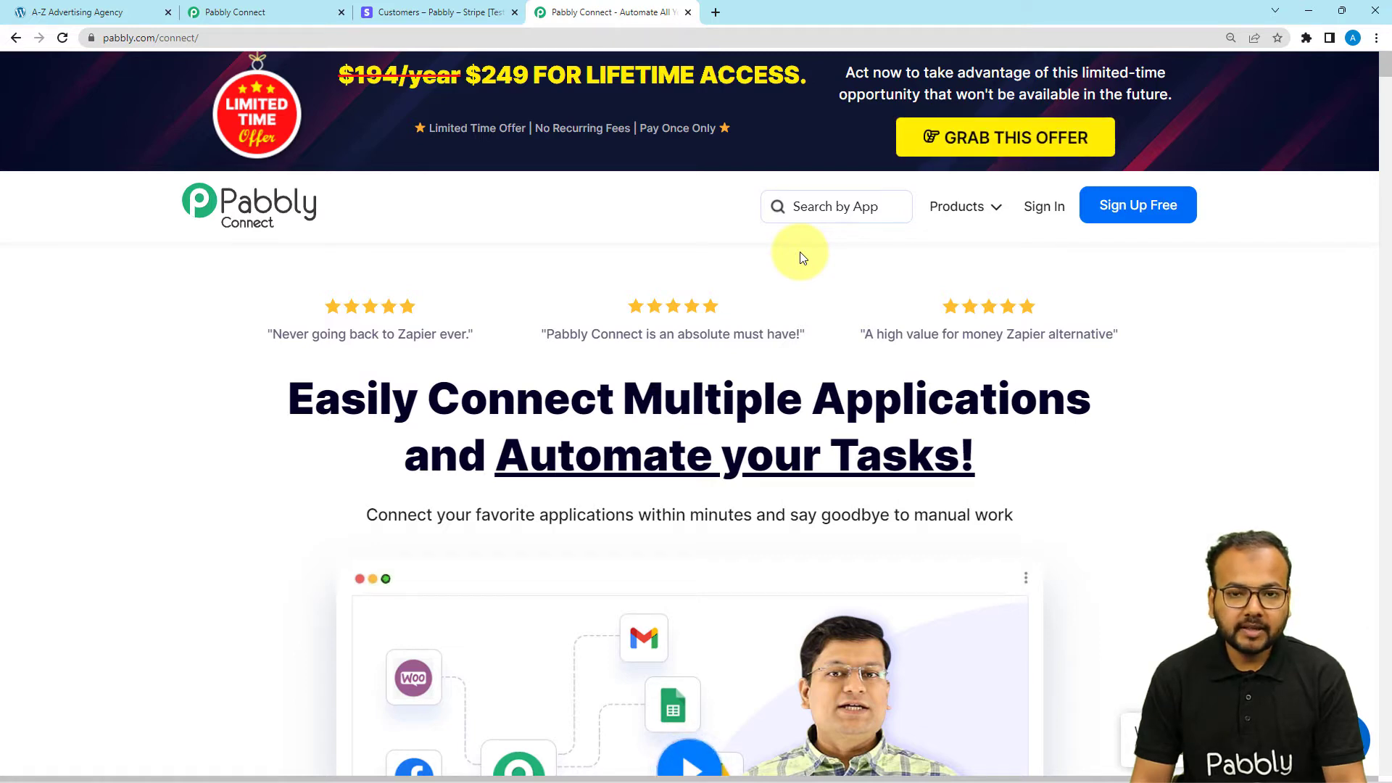
Step: From the Pabbly Connect dashboard, create a new workflow named 'Elementor to Stripe Automation'
left_click(290, 5)
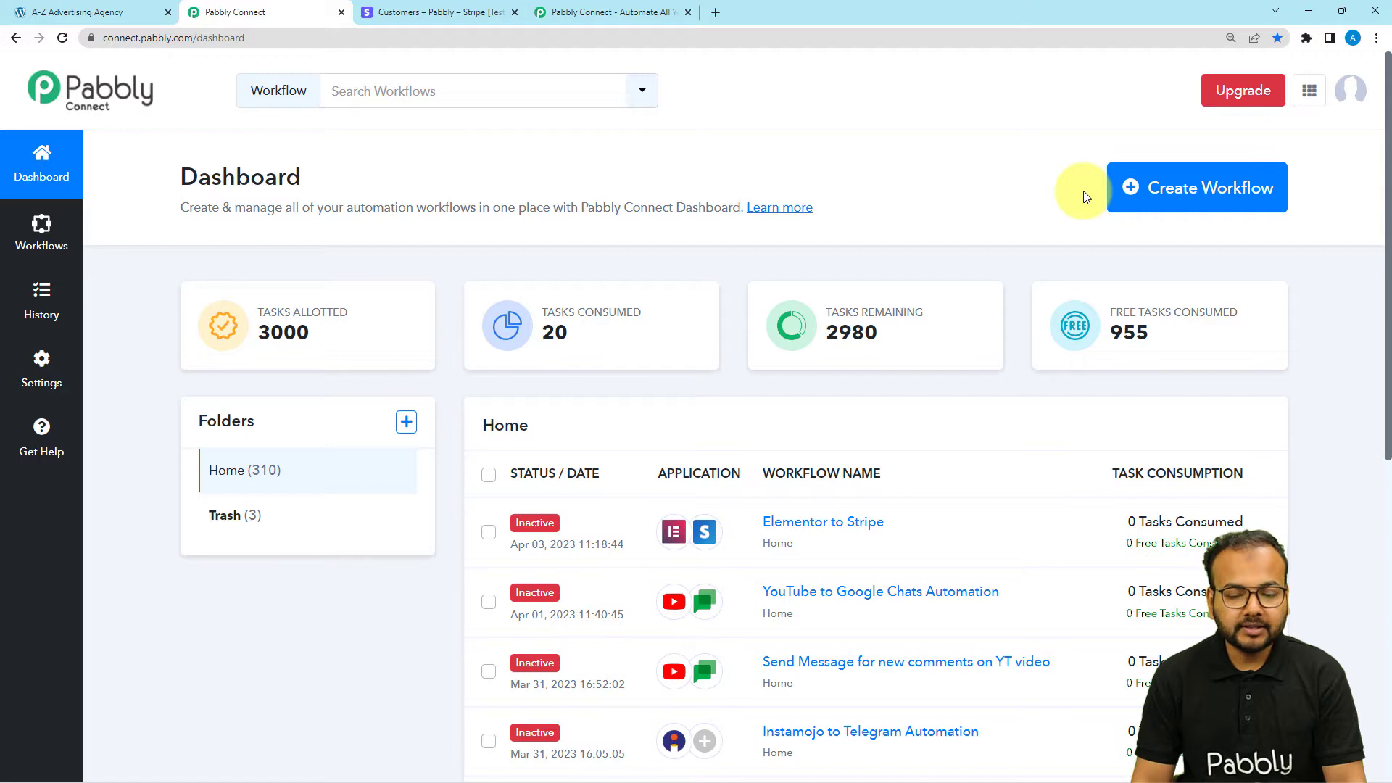
left_click(1195, 200)
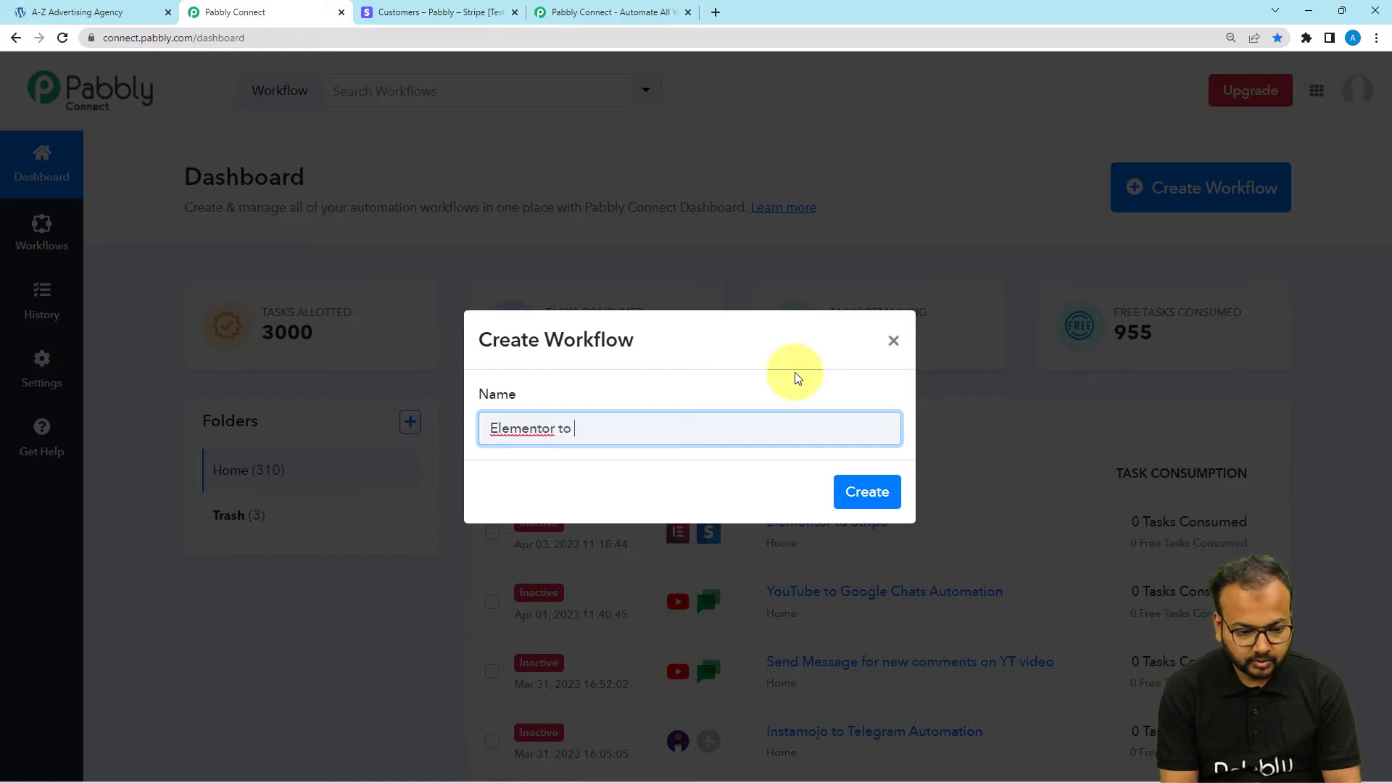
type("E")
key("BackSpace")
type("St")
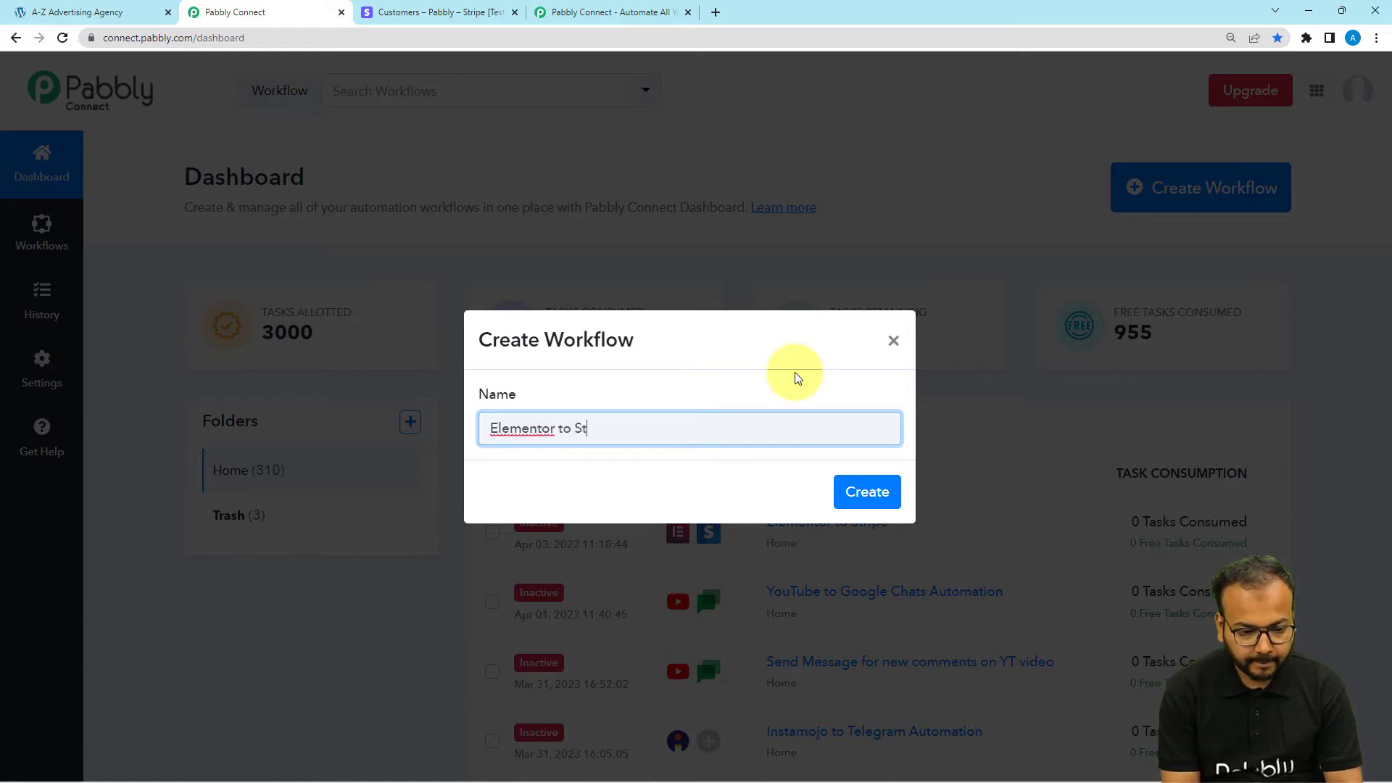
type("ripe Automation")
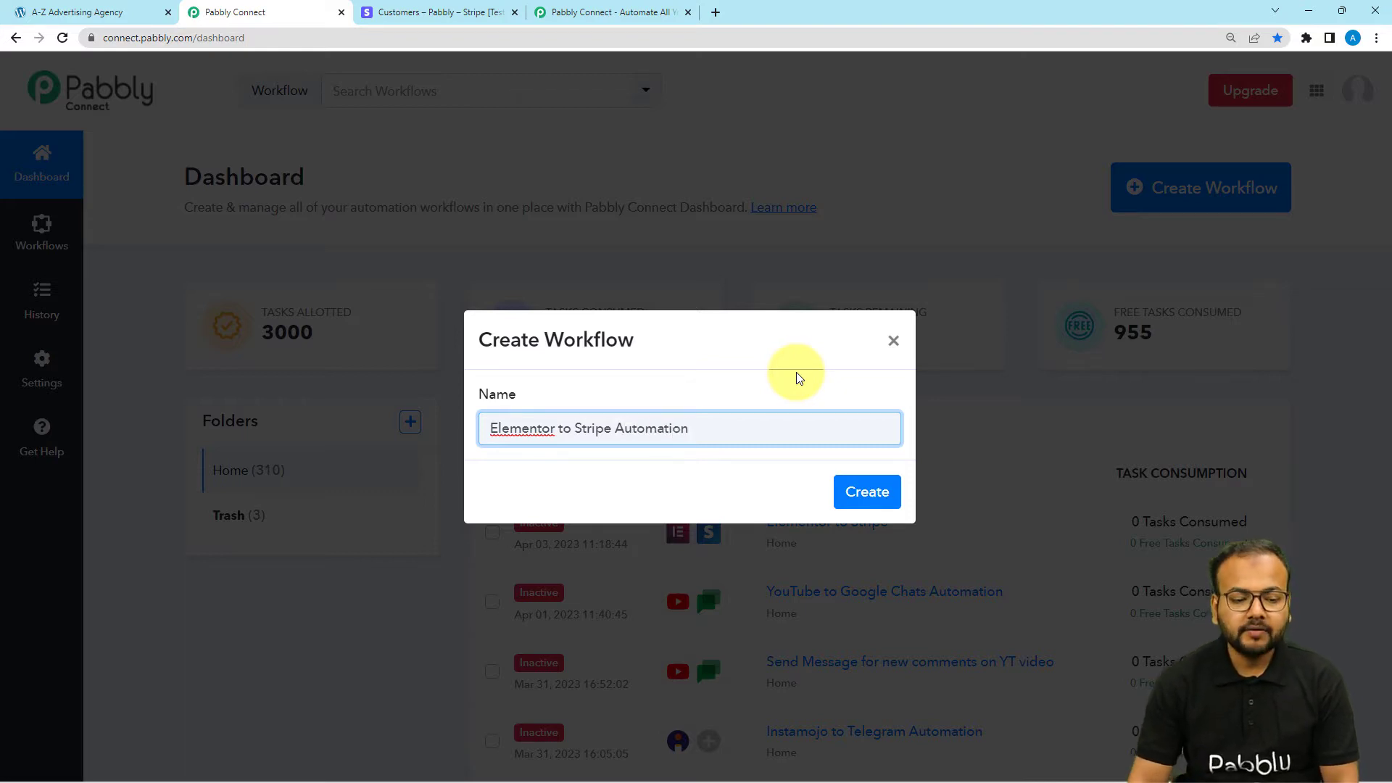
left_click(861, 492)
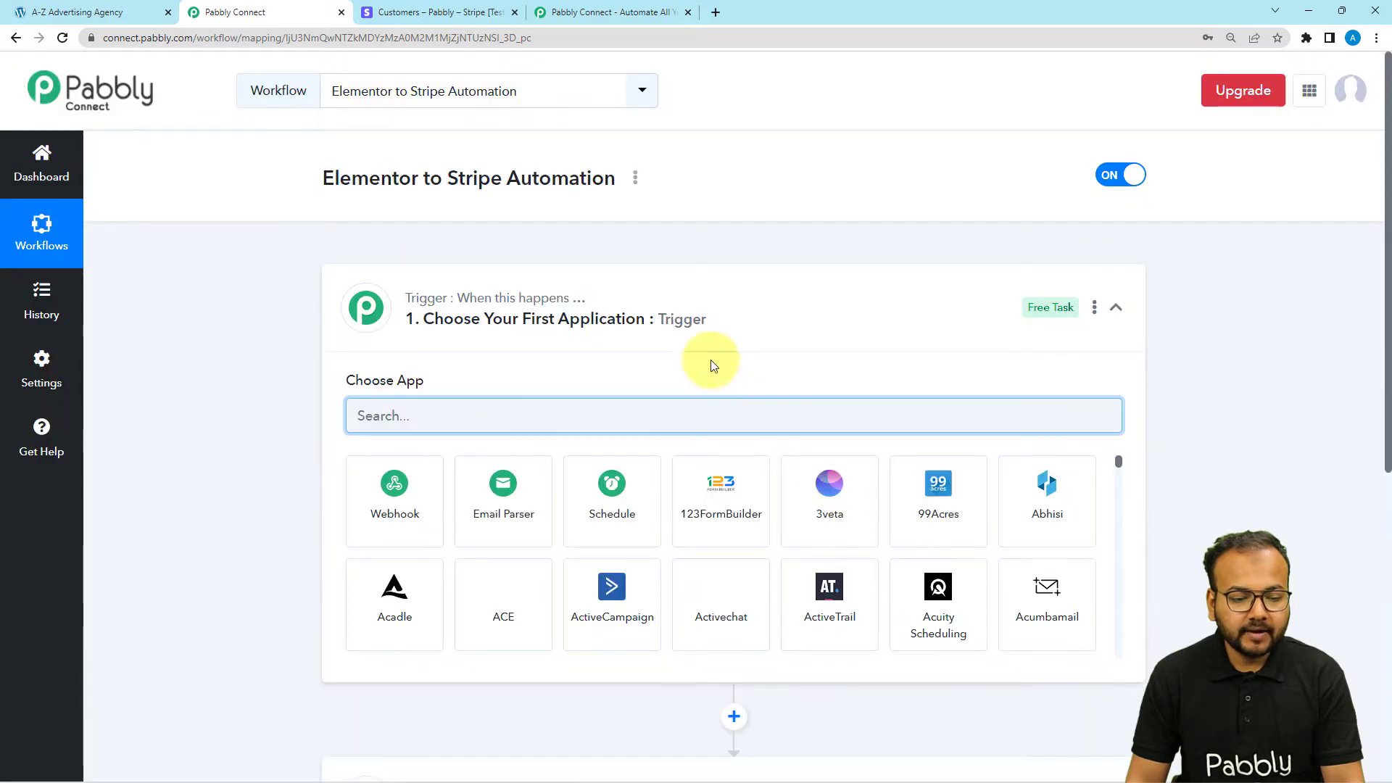
Step: Expand the Trigger step and search 'ele' to bring up Elementor in Choose App
left_click(660, 308)
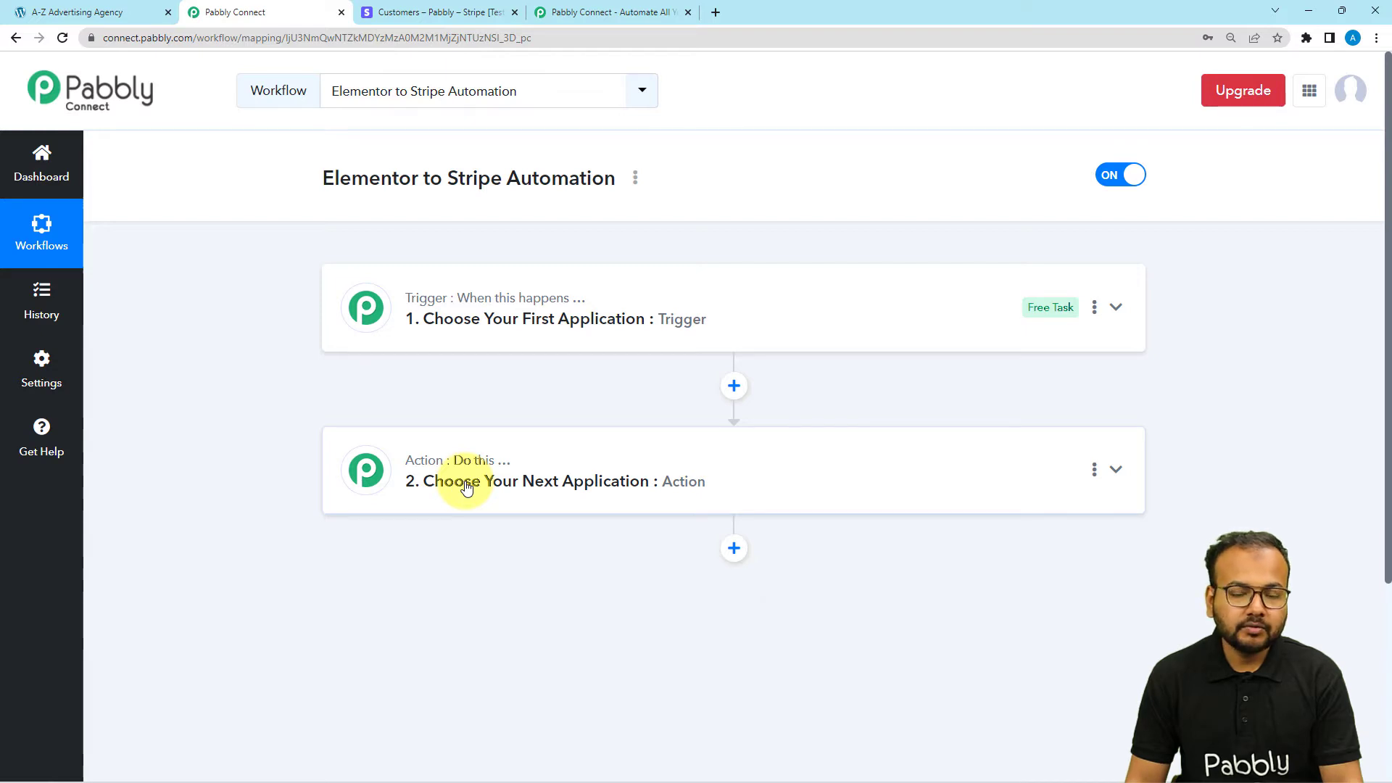
left_click(475, 325)
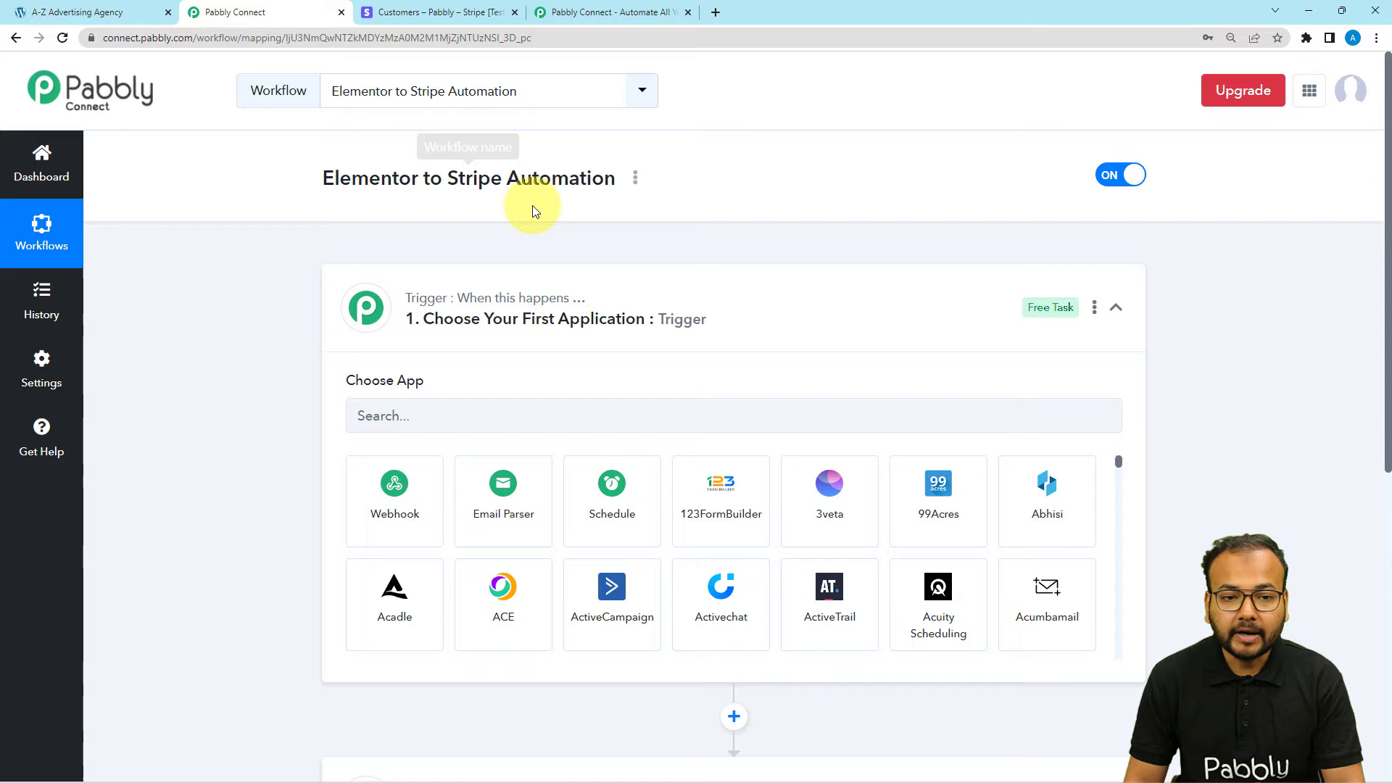
scroll(488, 349, "down", 2)
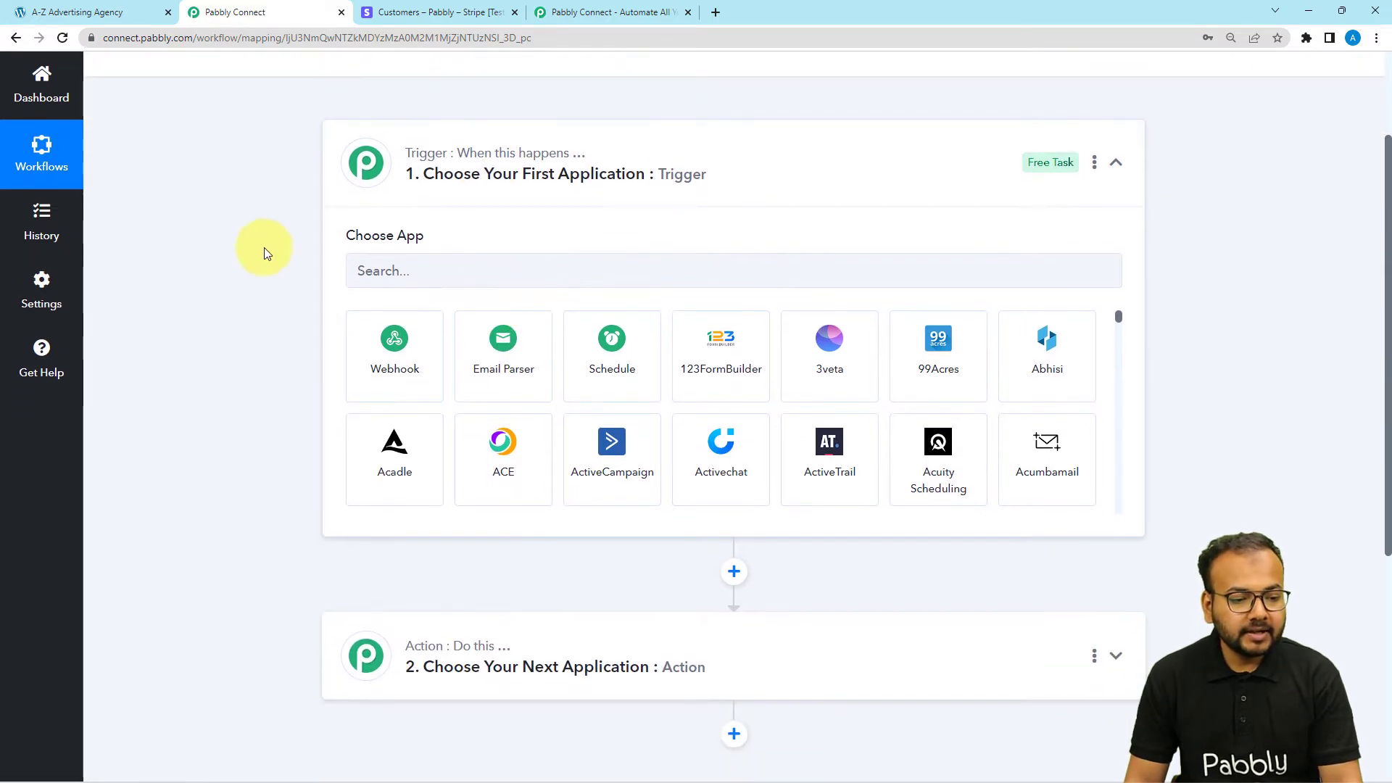
left_click(478, 283)
type("e")
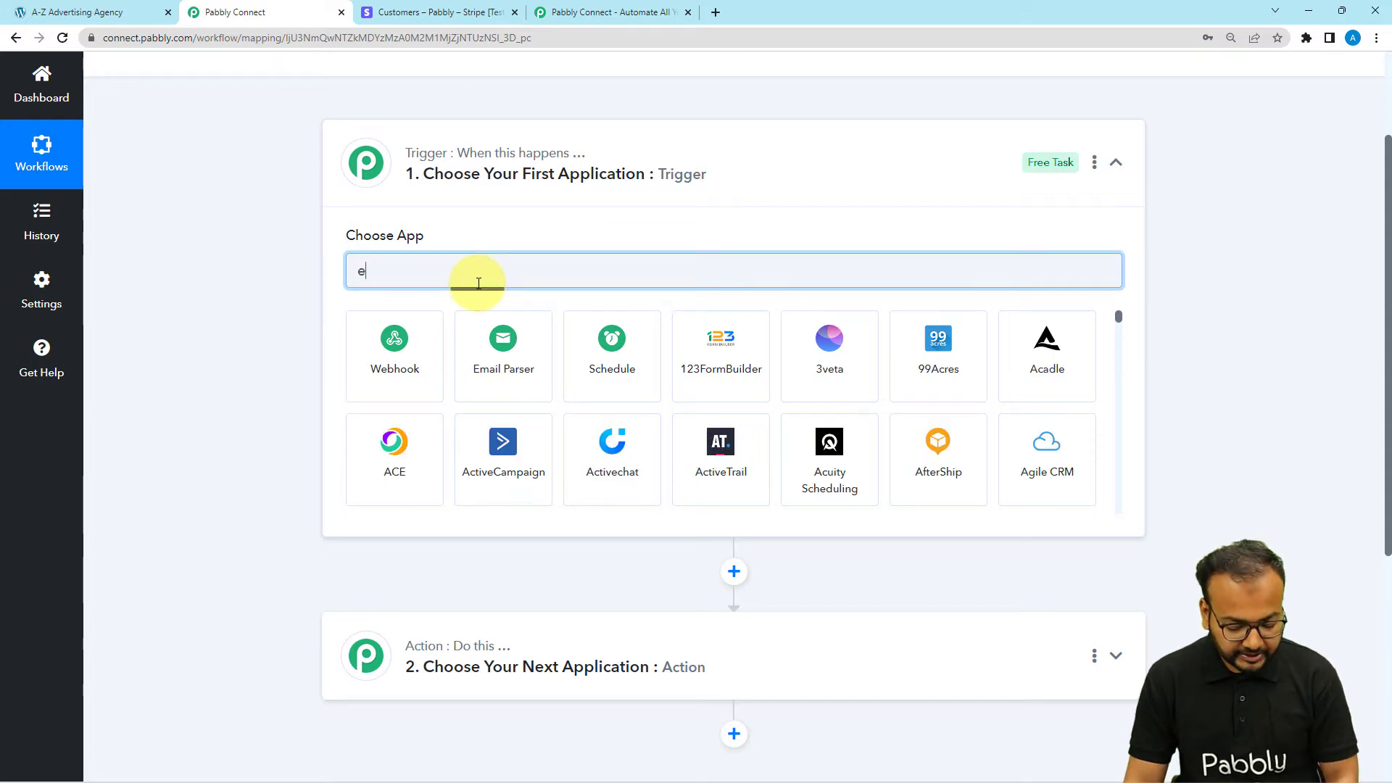
type("le")
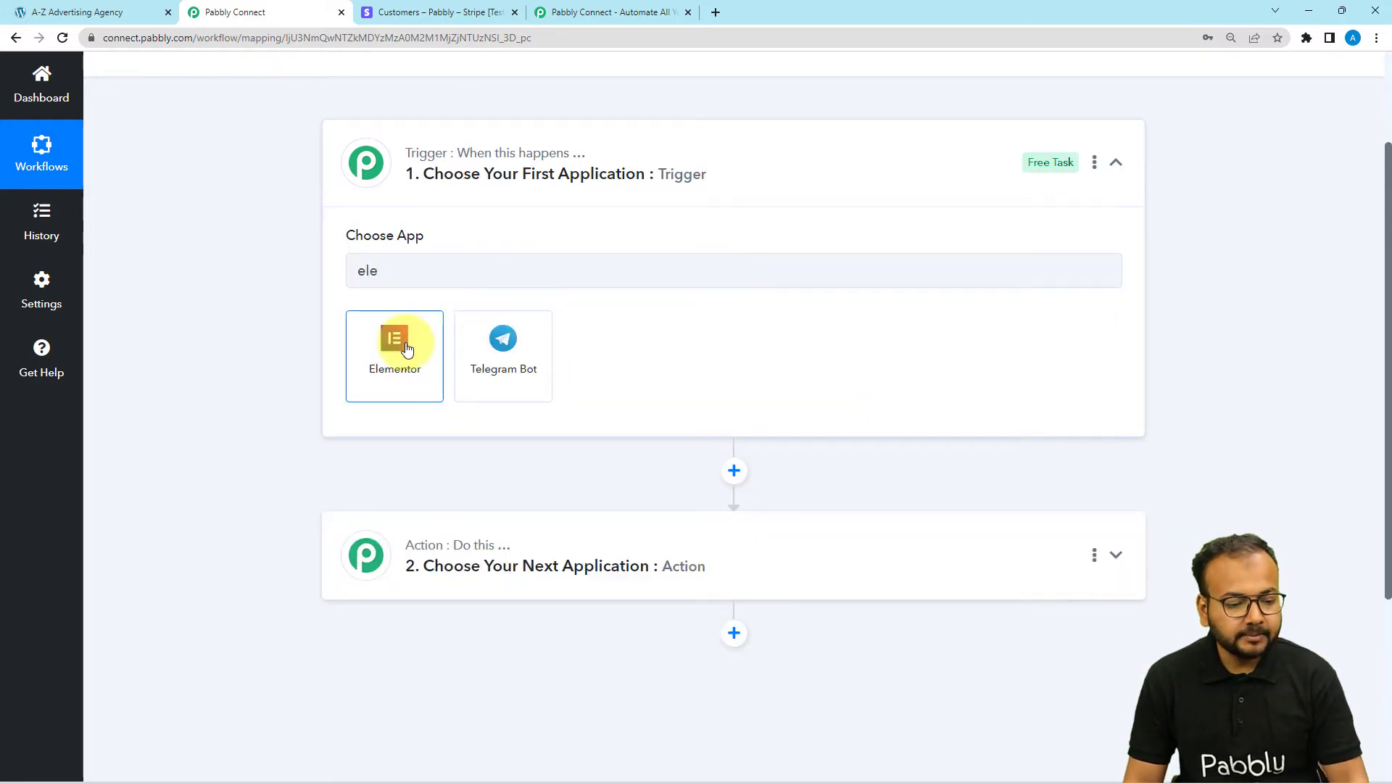
Step: Set the trigger to Elementor with the New Form Submission event, generating a webhook URL
left_click(397, 341)
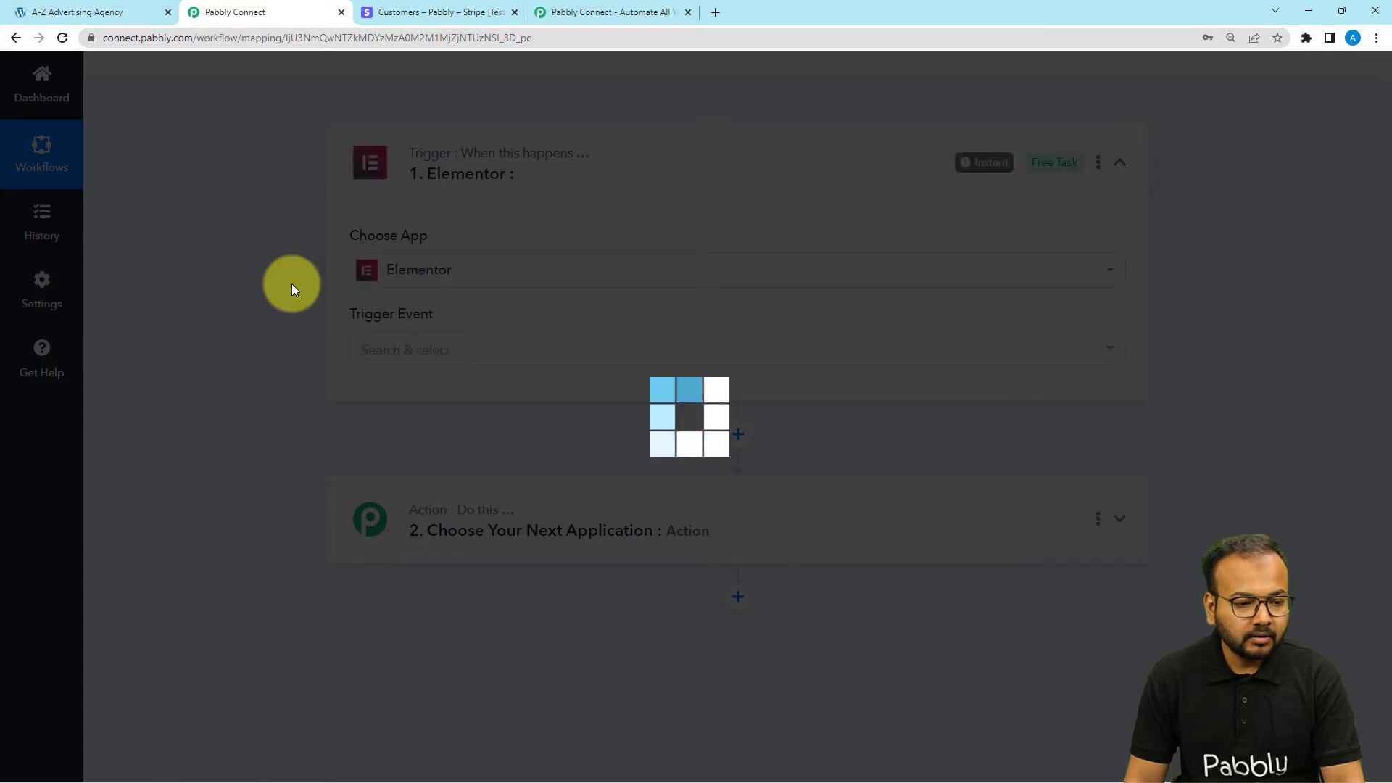
scroll(291, 285, "down", 1)
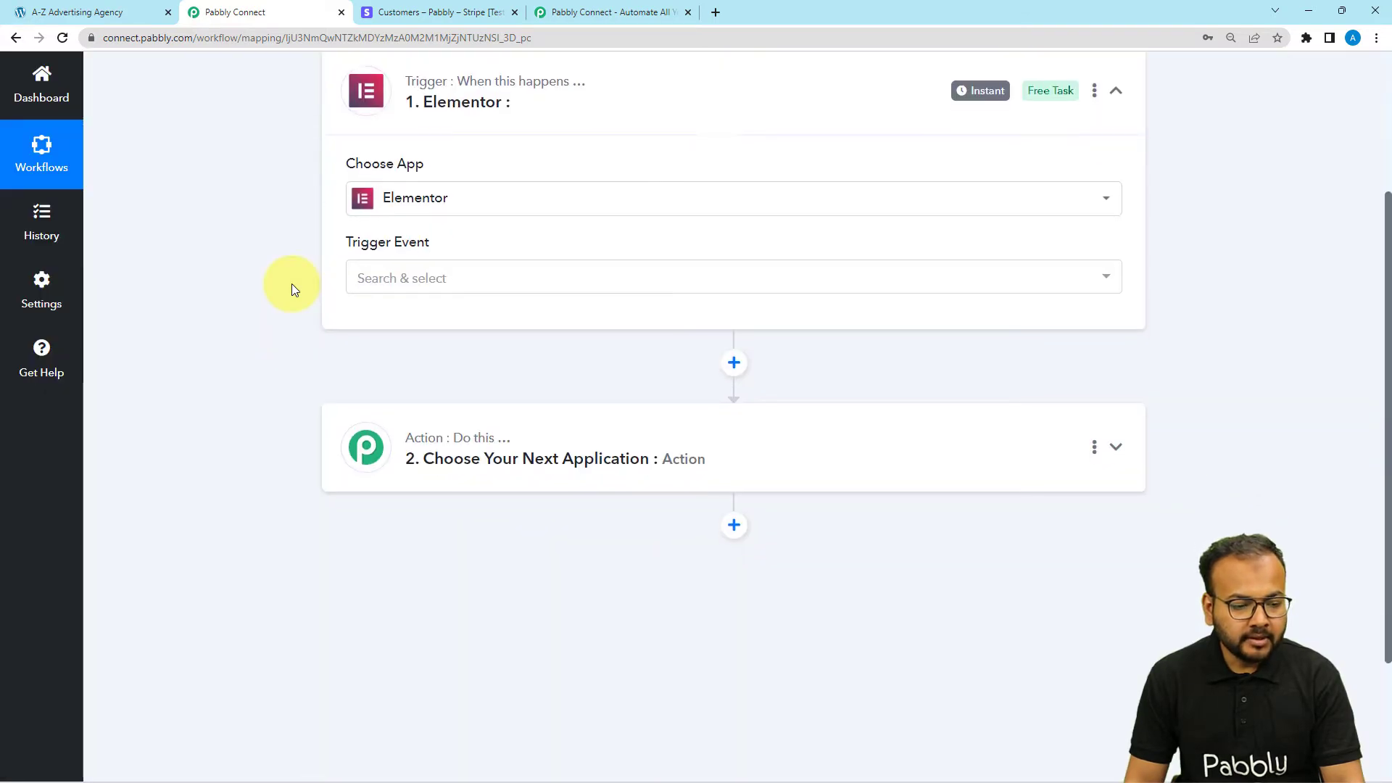
left_click(405, 287)
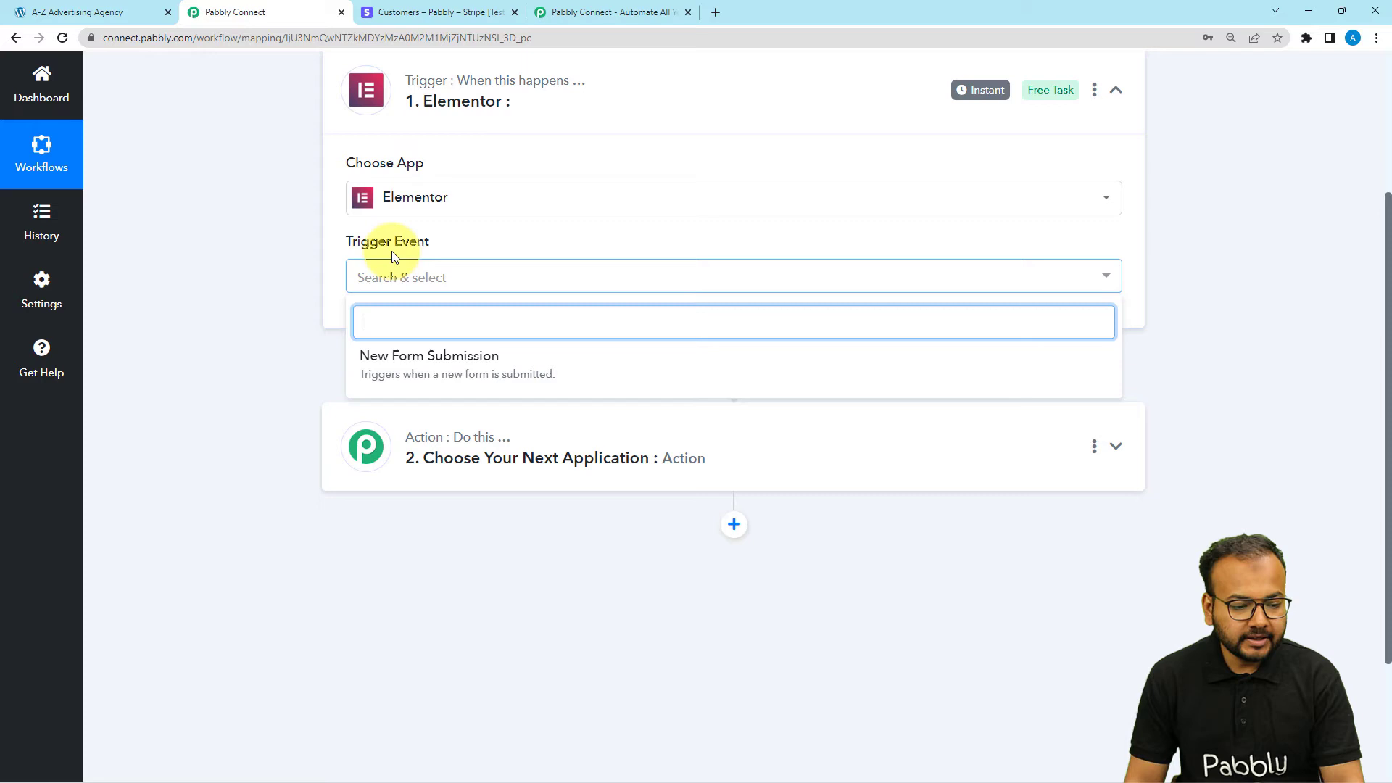
left_click(377, 363)
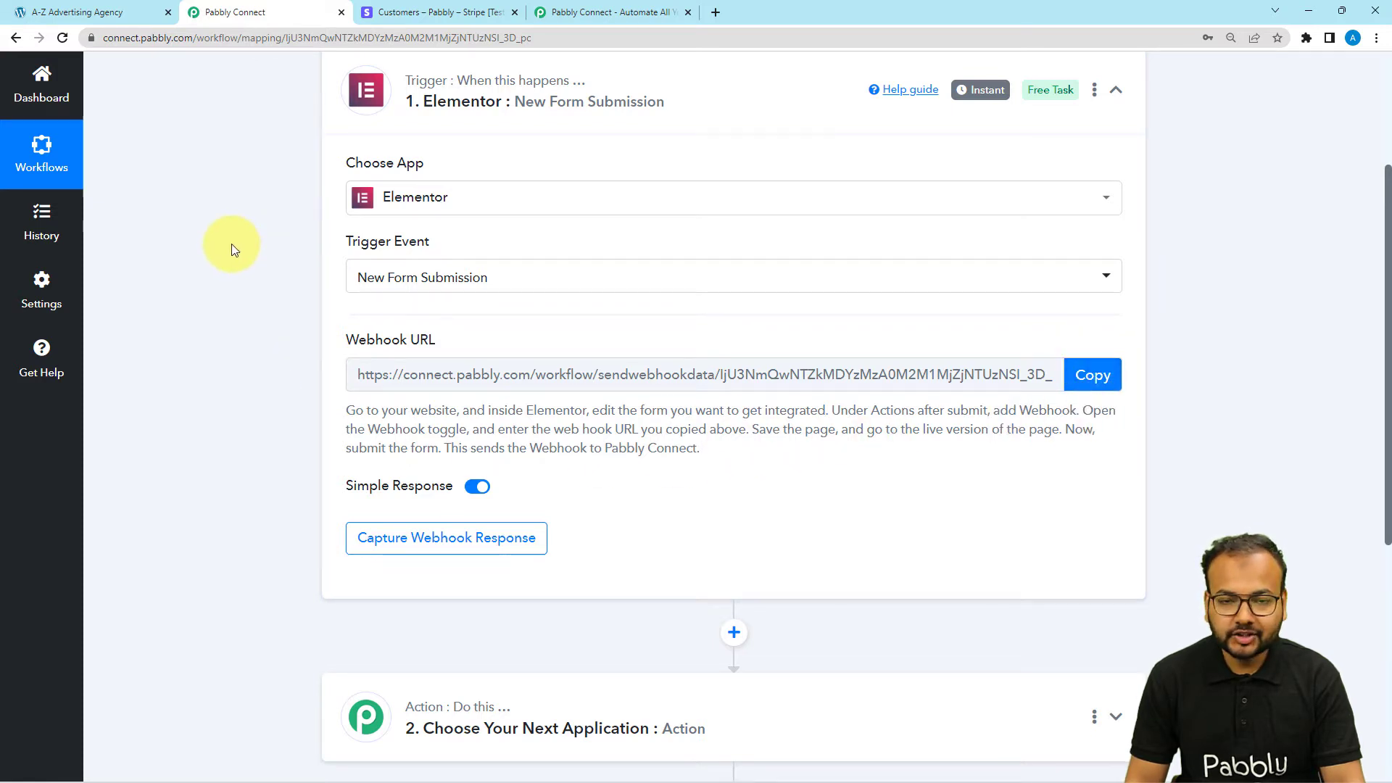
scroll(245, 252, "down", 2)
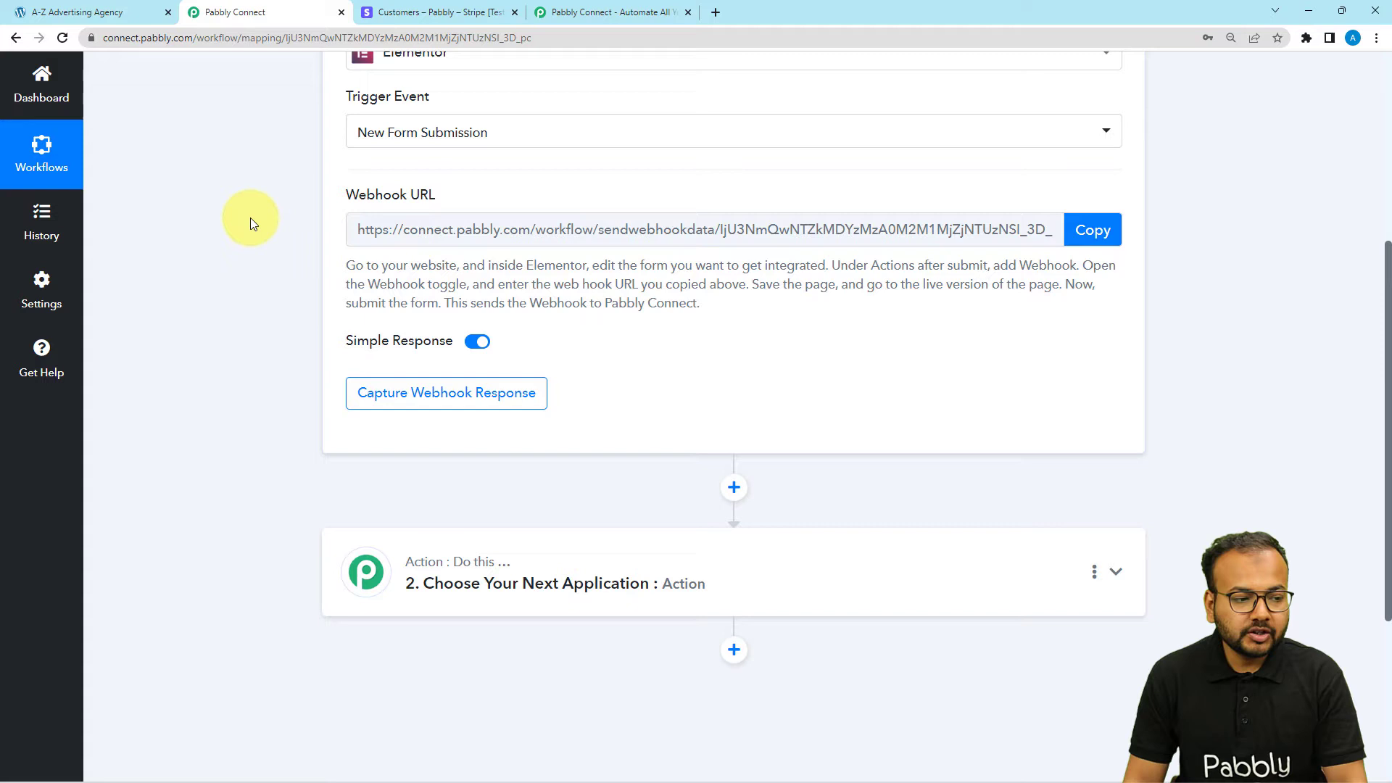
Step: Edit the website page in Elementor, select the form, and expand Actions After Submit
left_click(123, 21)
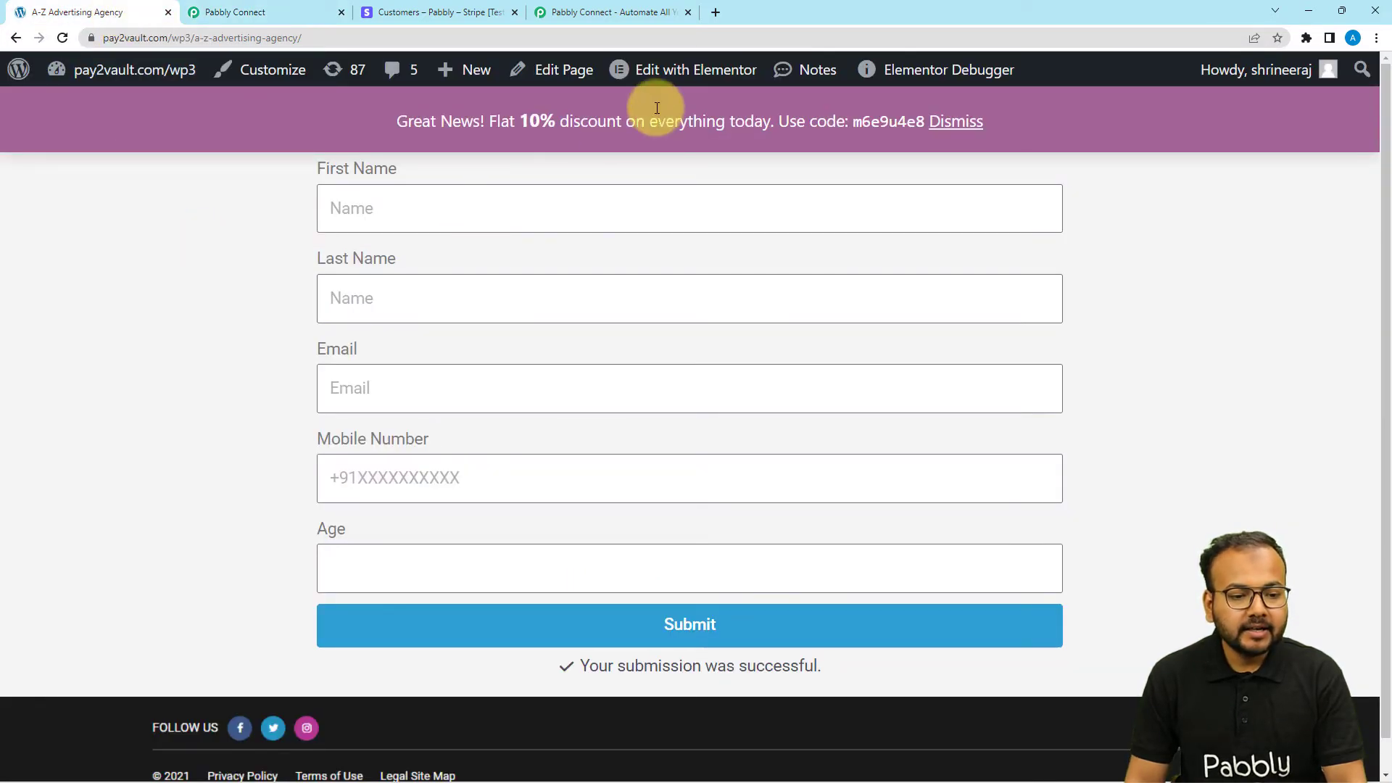
left_click(668, 73)
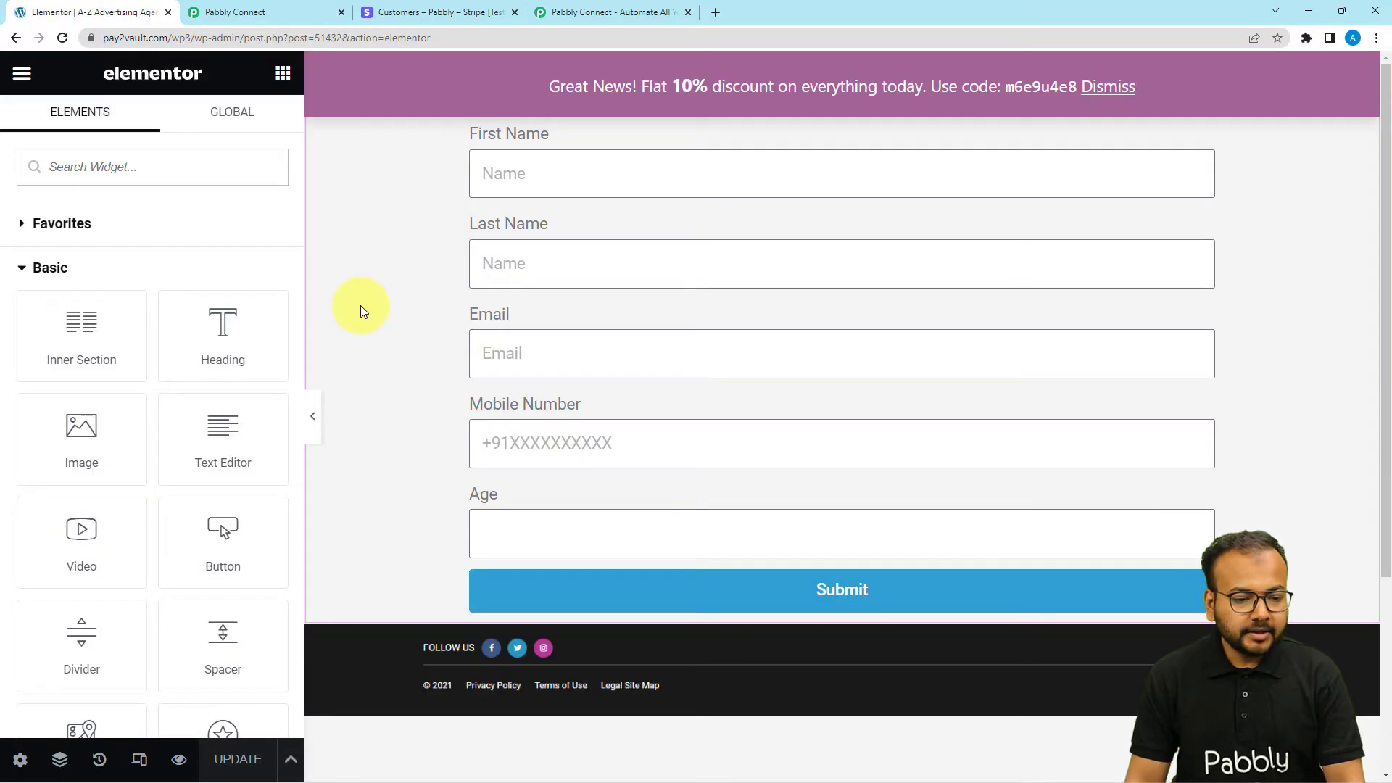
left_click(536, 181)
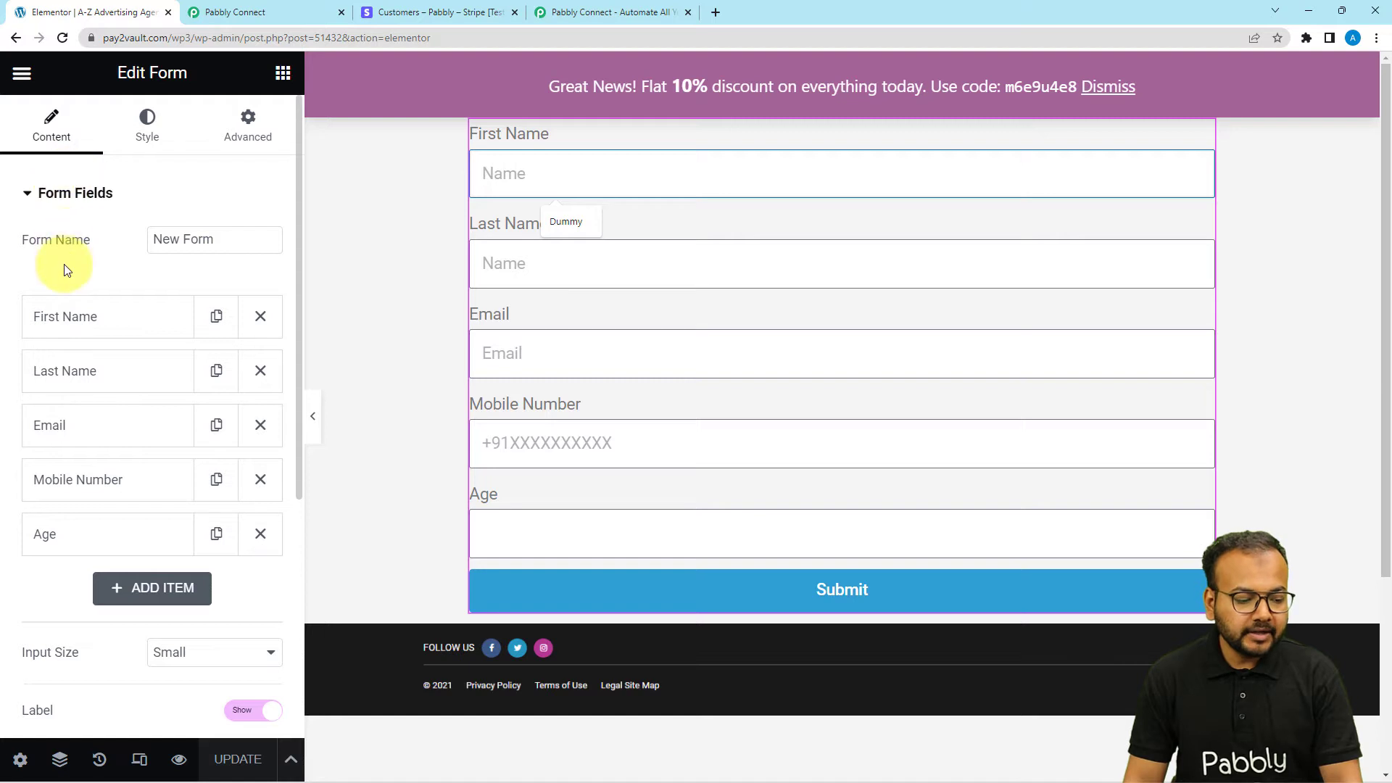
scroll(66, 270, "down", 3)
scroll(65, 272, "down", 2)
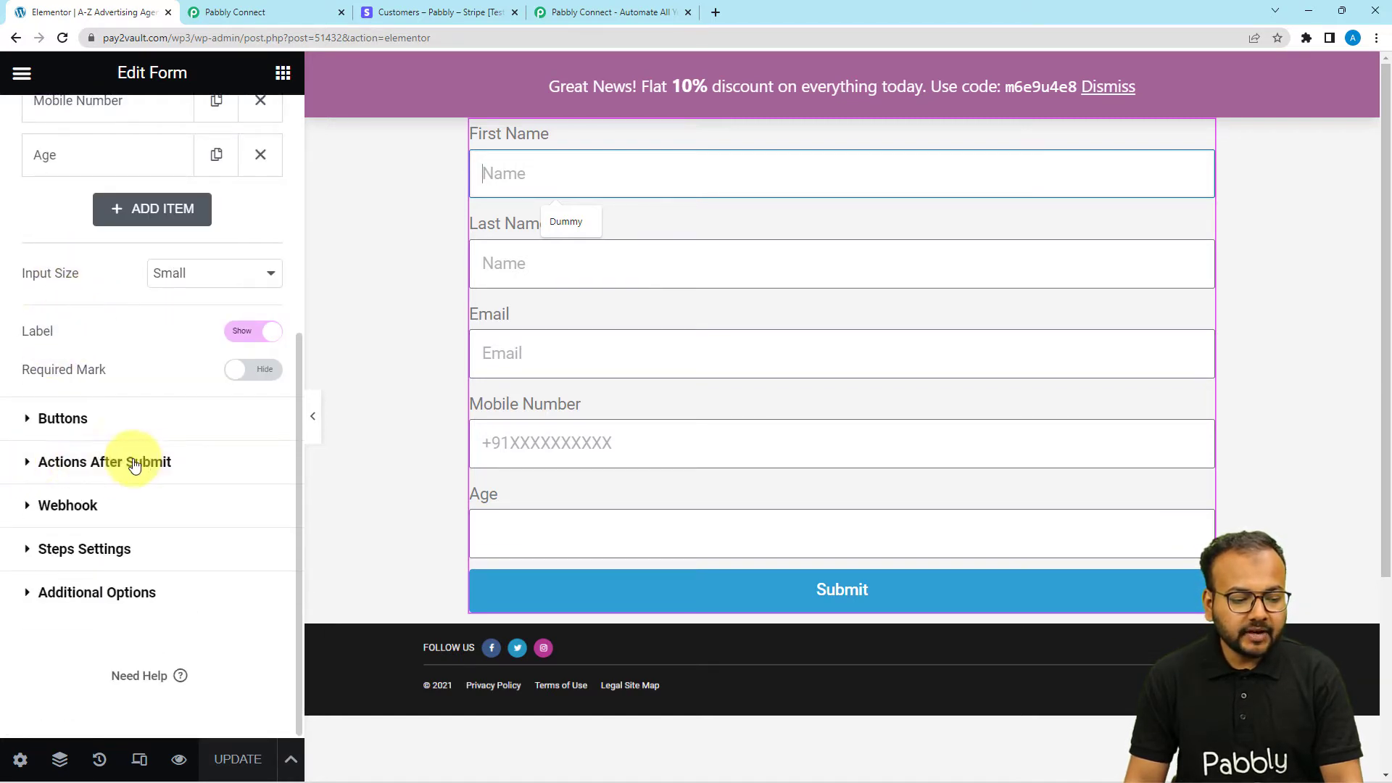
left_click(58, 462)
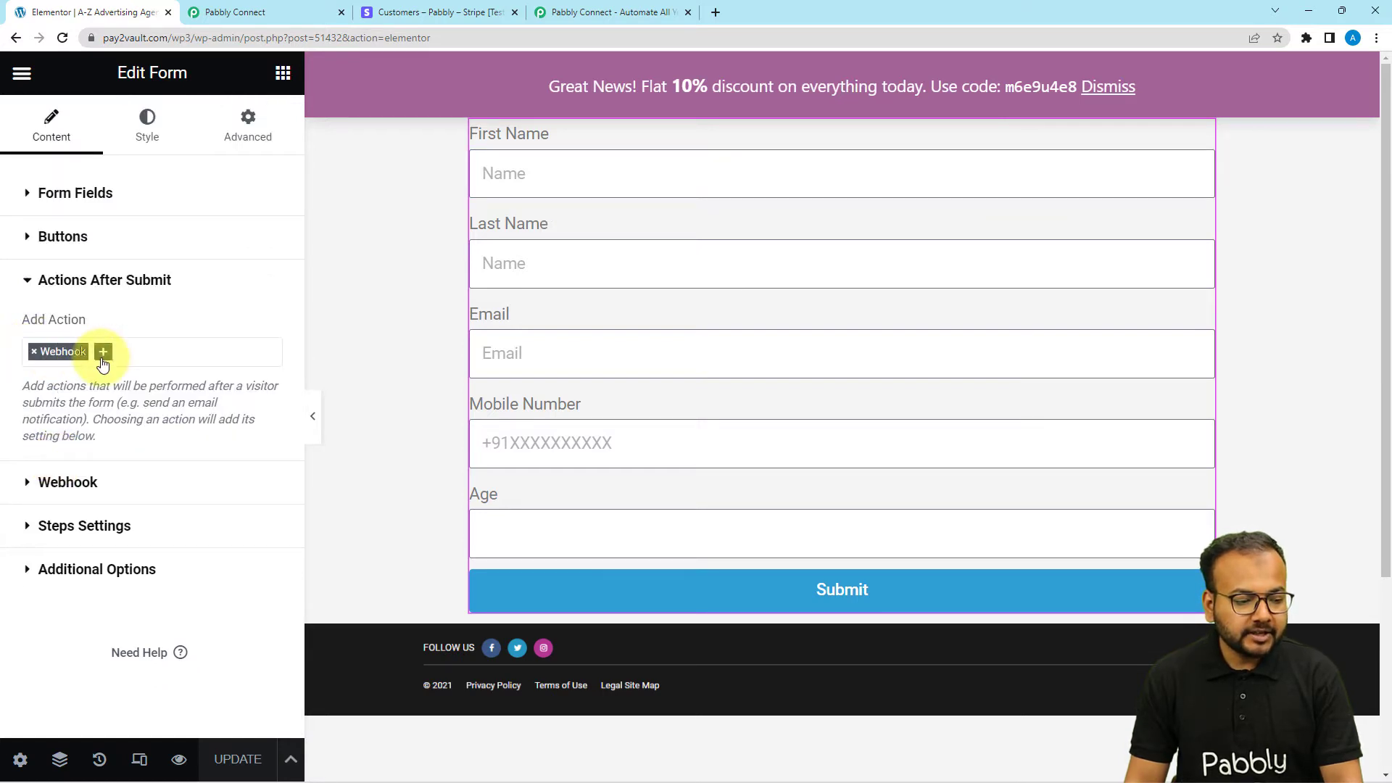
Step: Remove the form's Webhook after-submit action and add it back
left_click(33, 351)
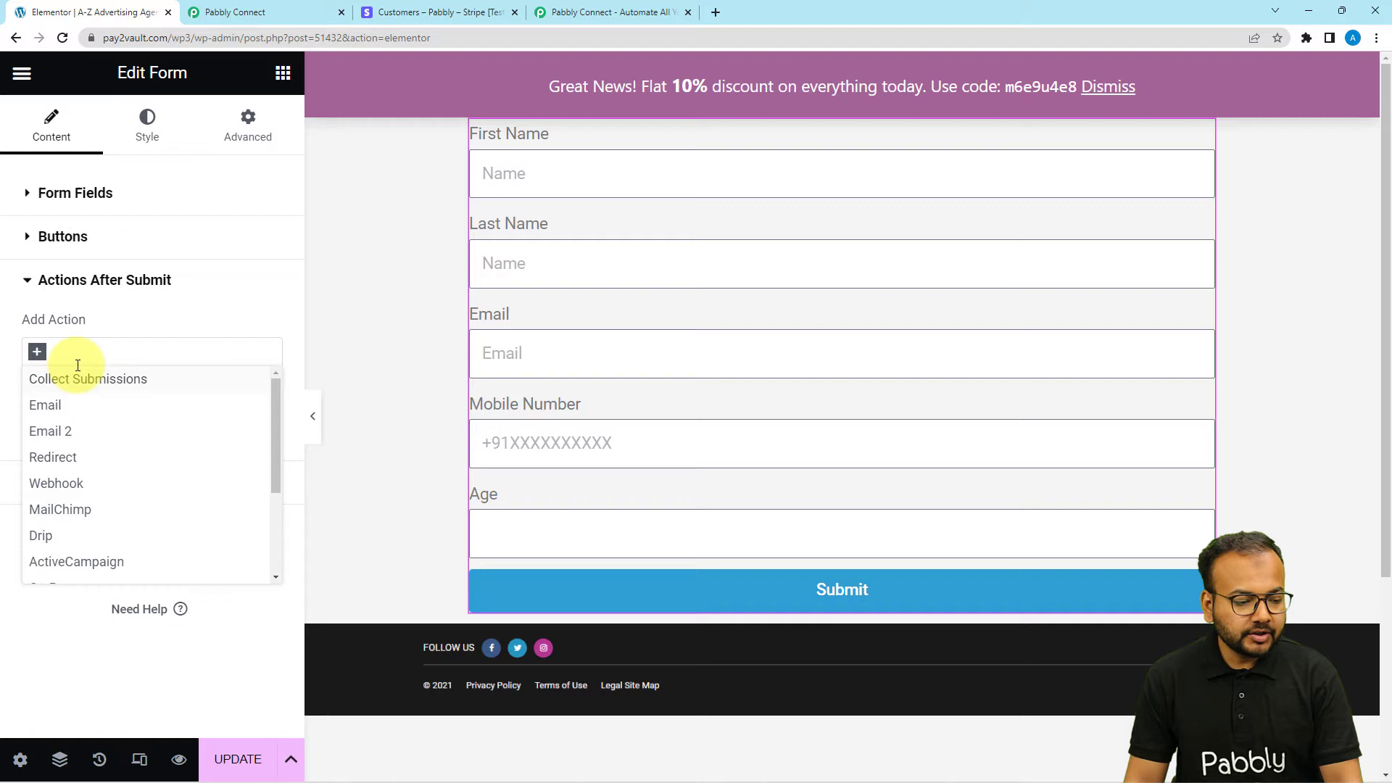
left_click(92, 359)
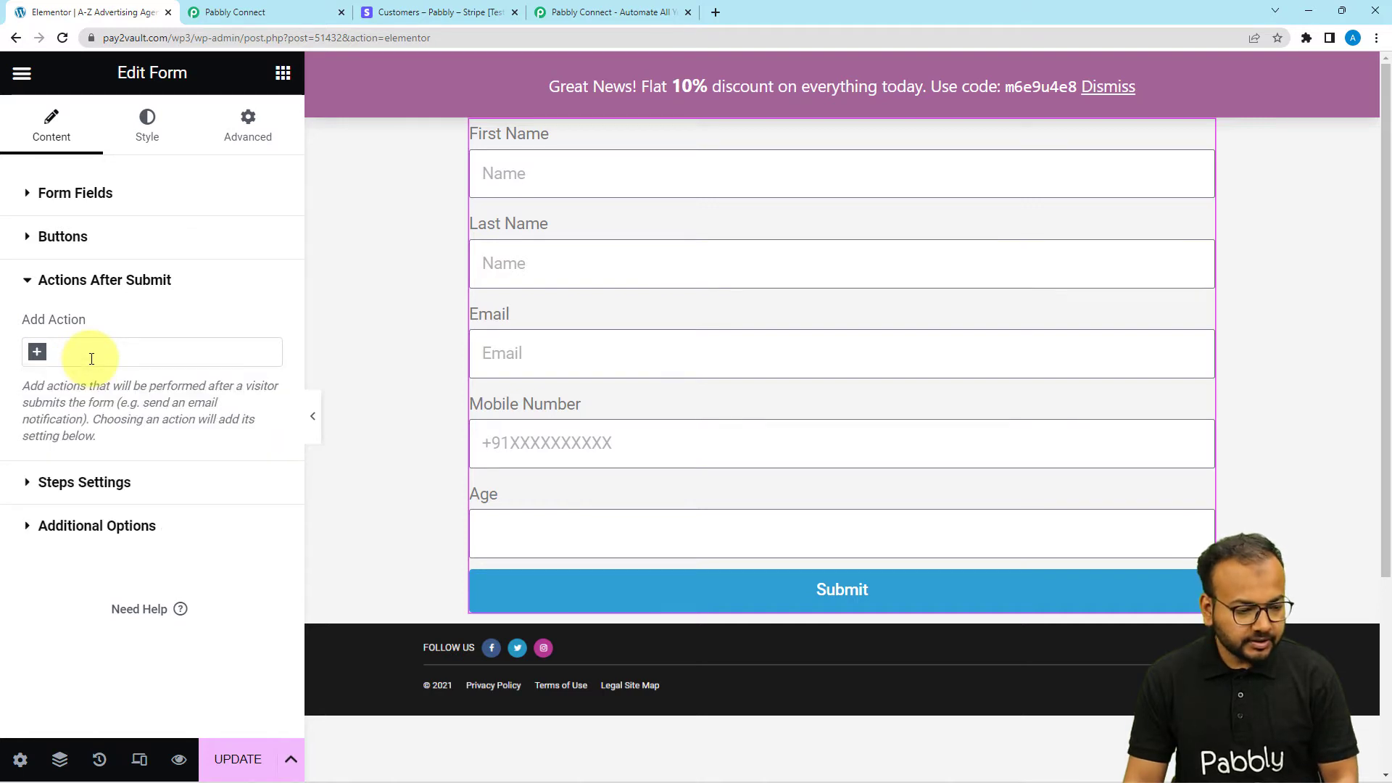
left_click(91, 358)
type("web")
left_click(62, 378)
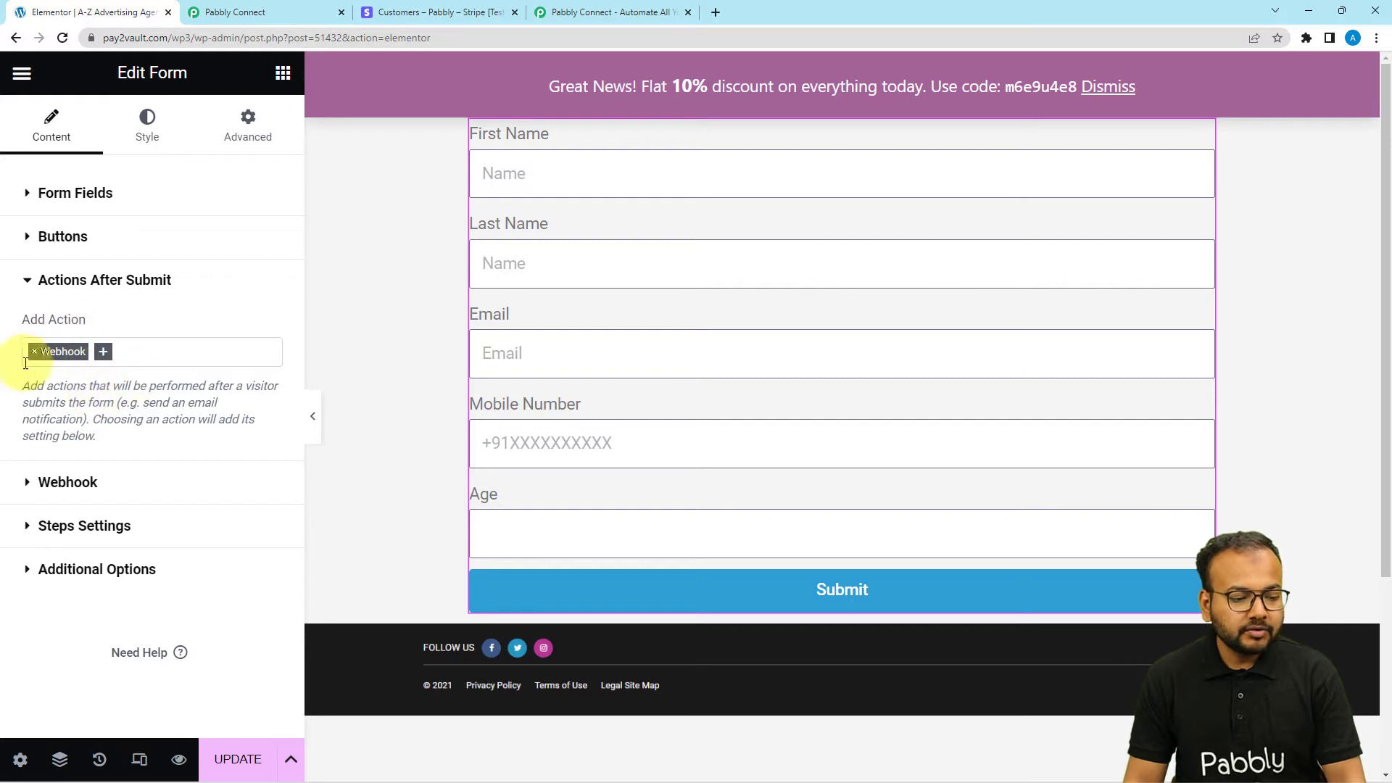
Step: Clear the old webhook URL in the Webhook settings, then return to Pabbly Connect
left_click(45, 484)
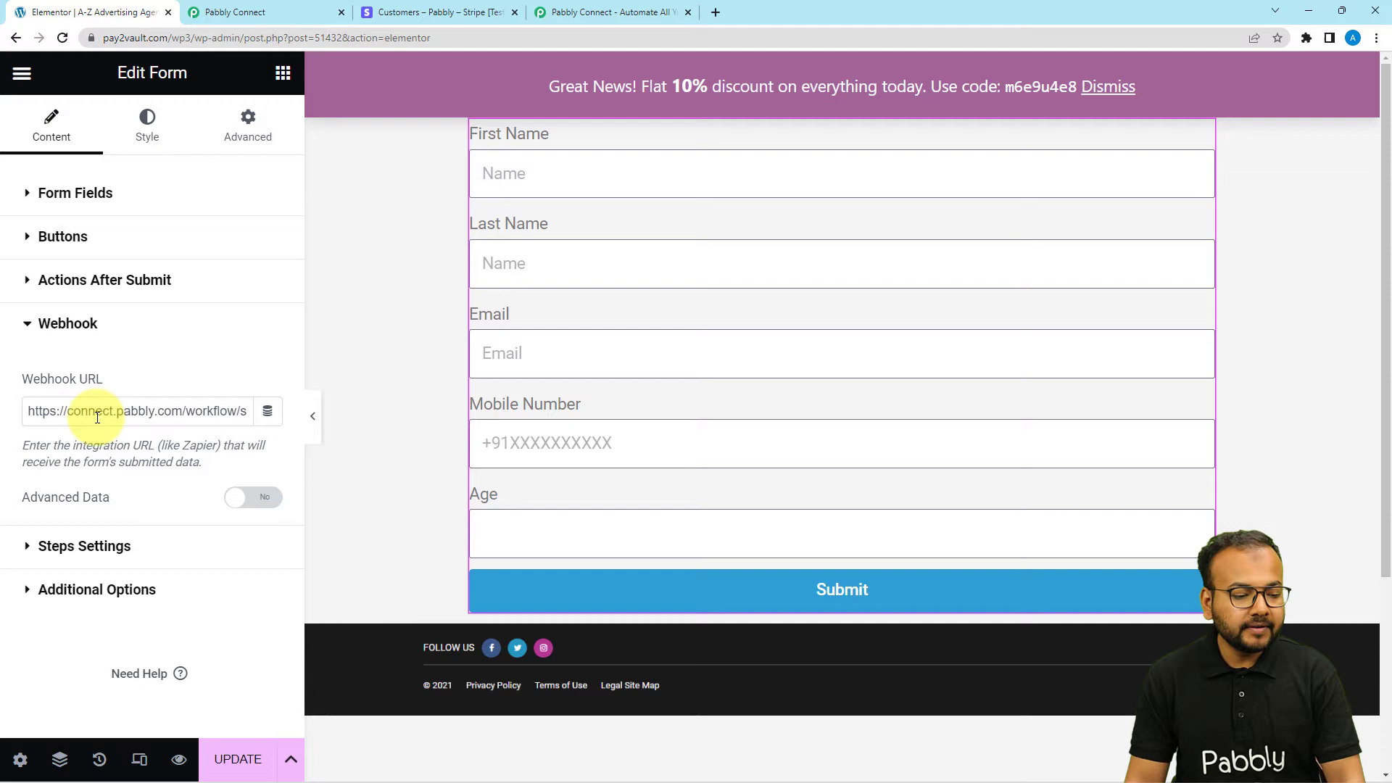
triple_click(53, 412)
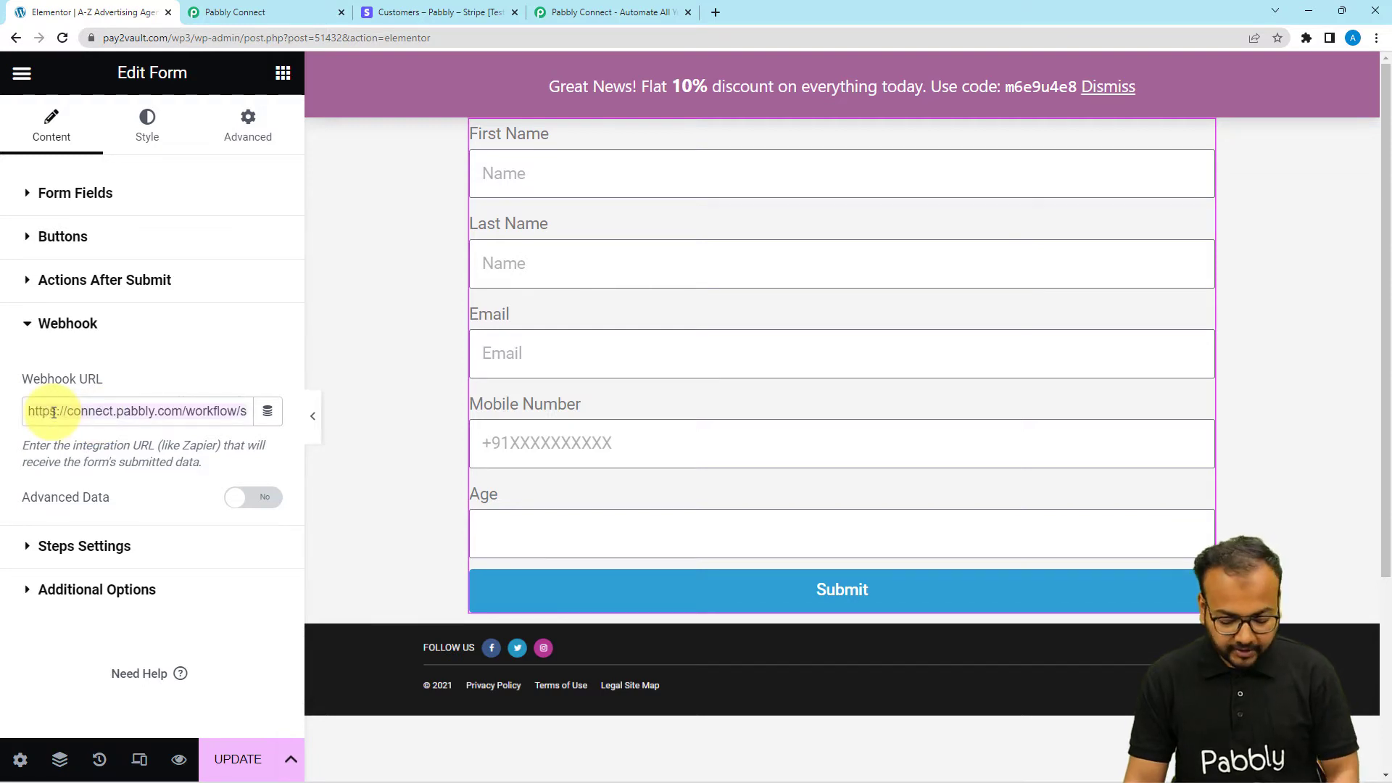
key("BackSpace")
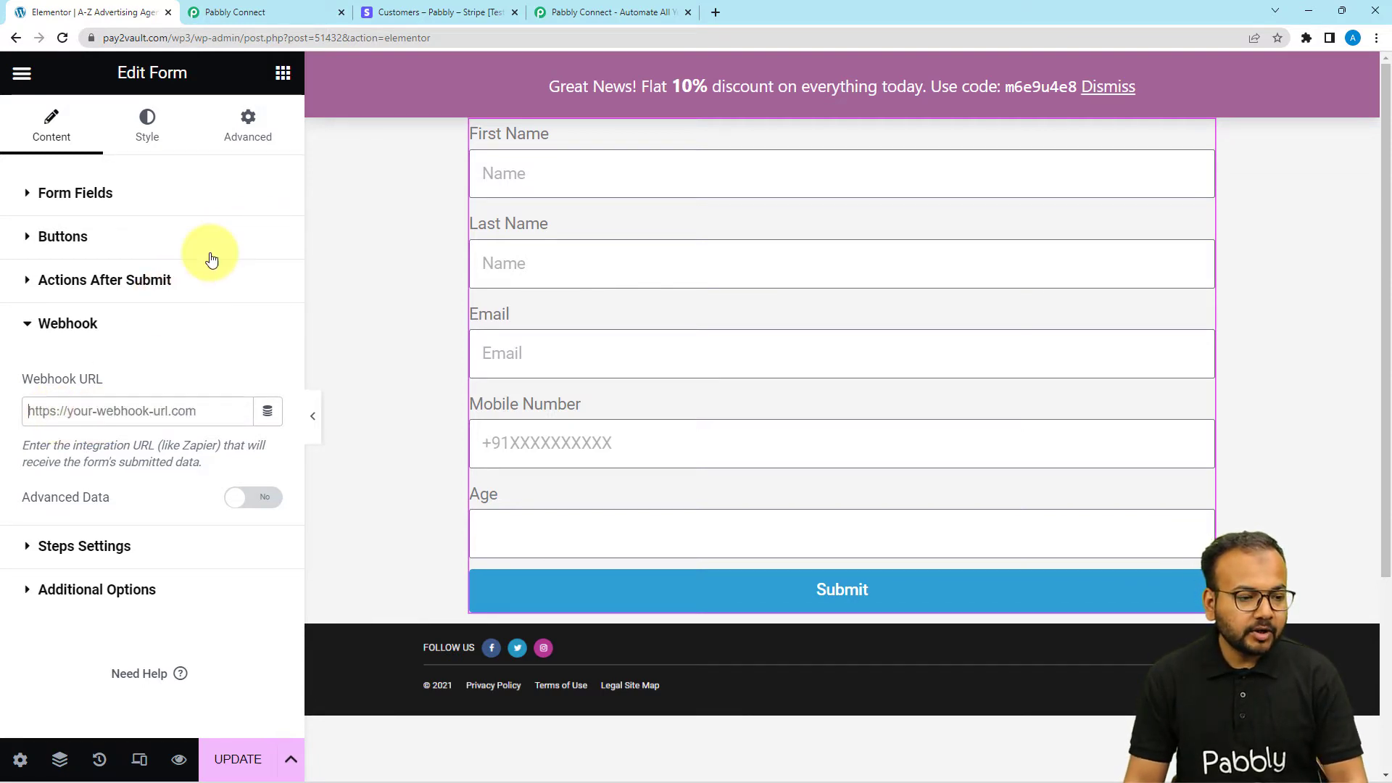
left_click(230, 13)
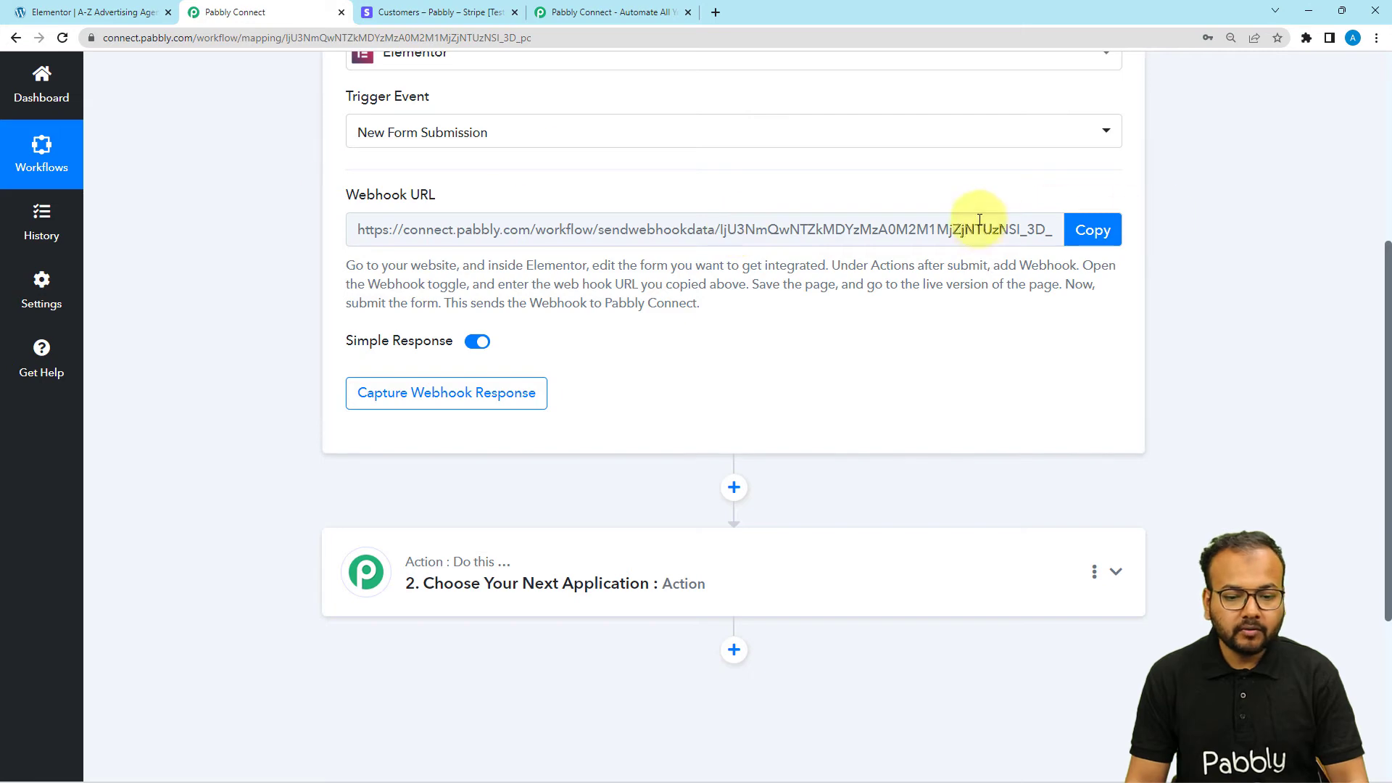
Step: Copy Pabbly's webhook URL and paste it into the Elementor form's Webhook URL field
left_click(1091, 230)
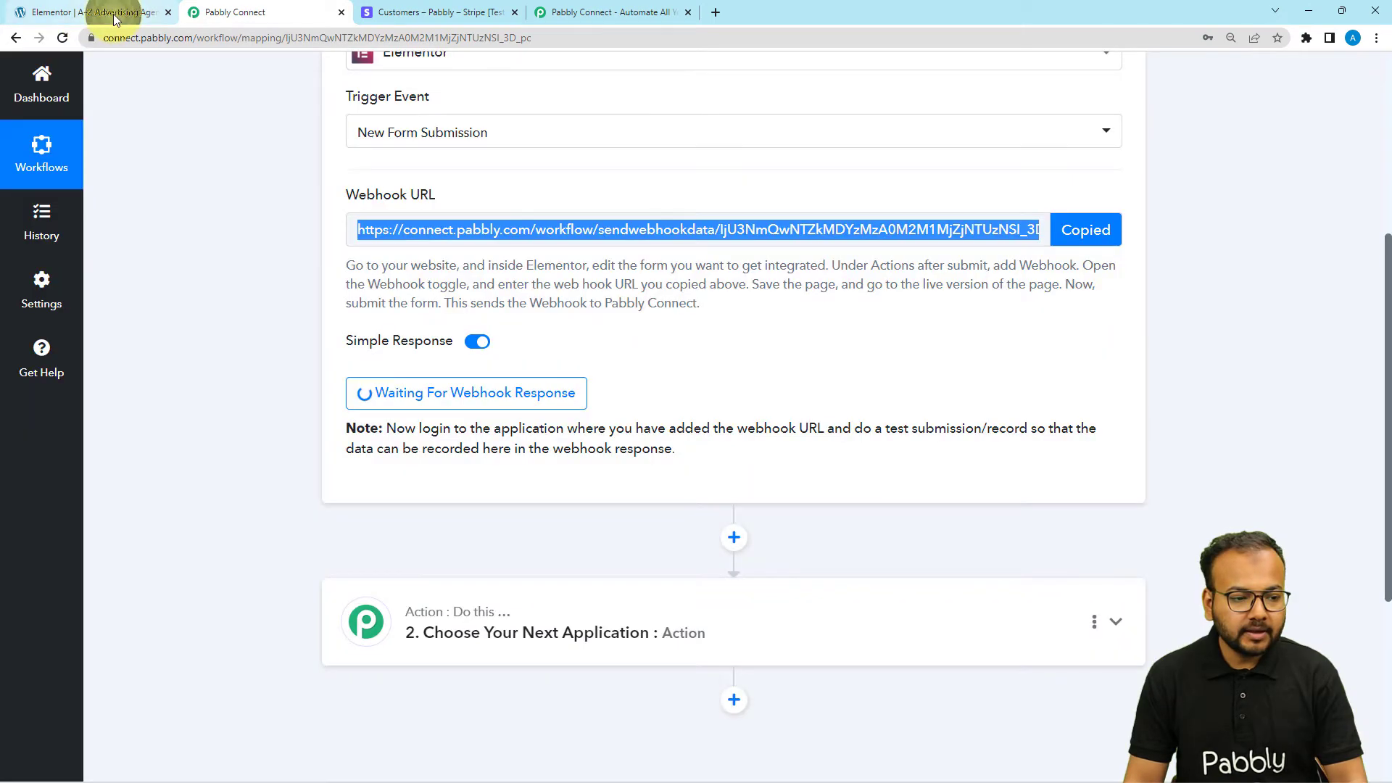
left_click(98, 12)
right_click(32, 416)
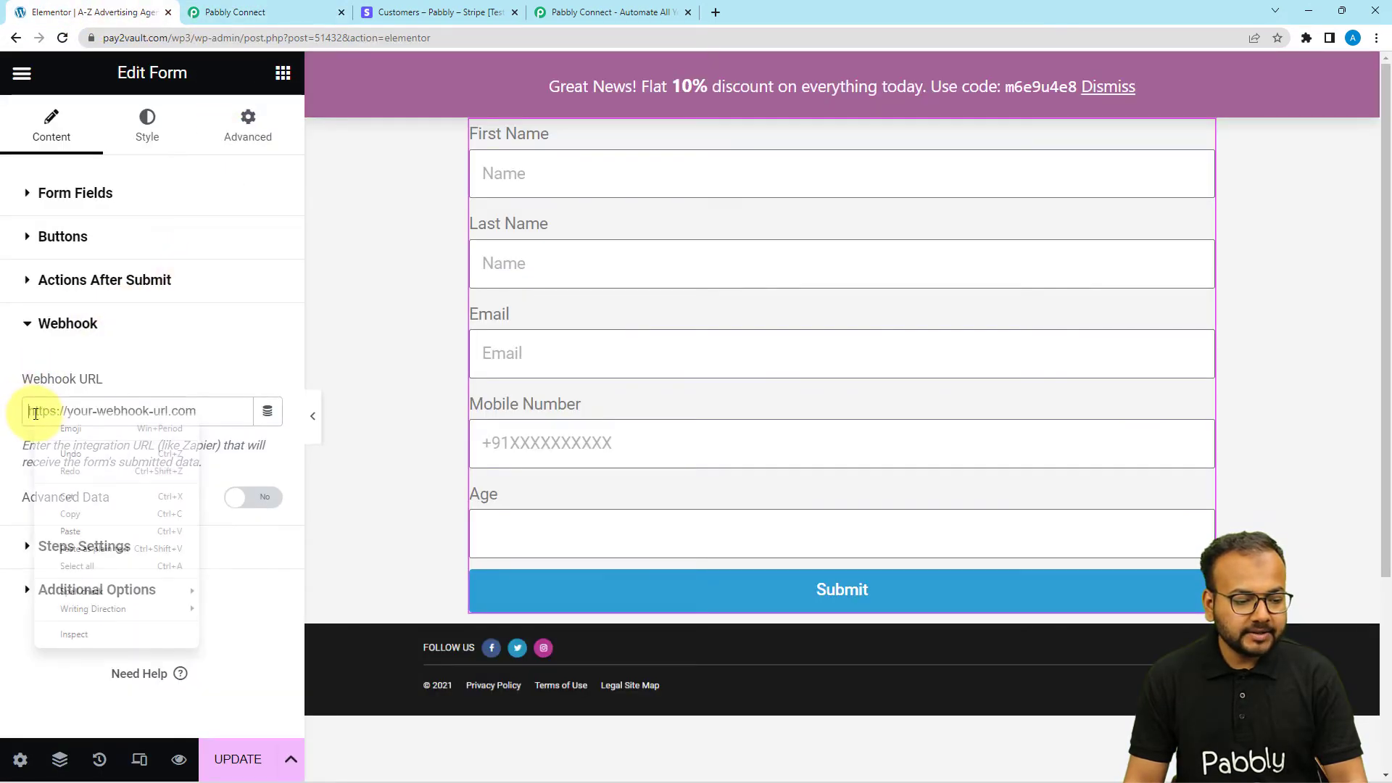
left_click(71, 531)
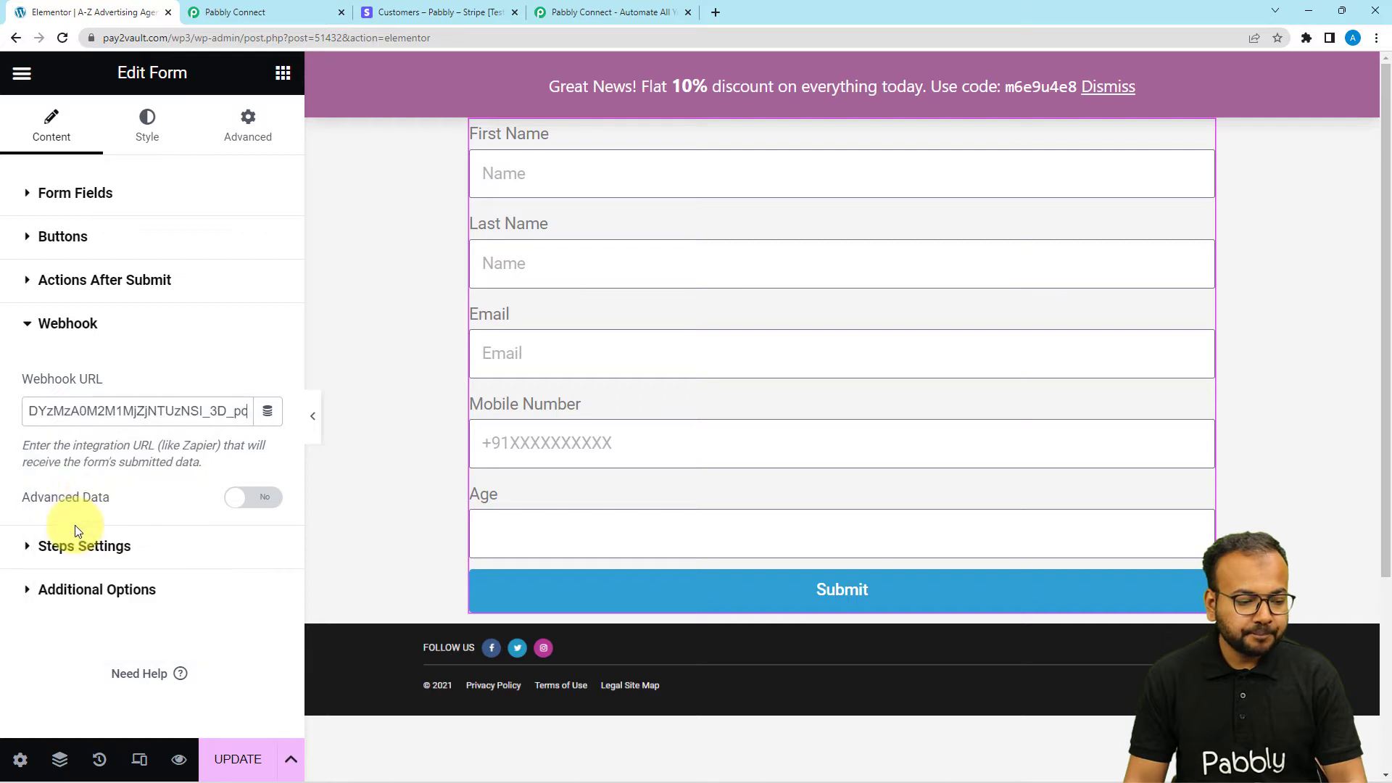
left_click(108, 475)
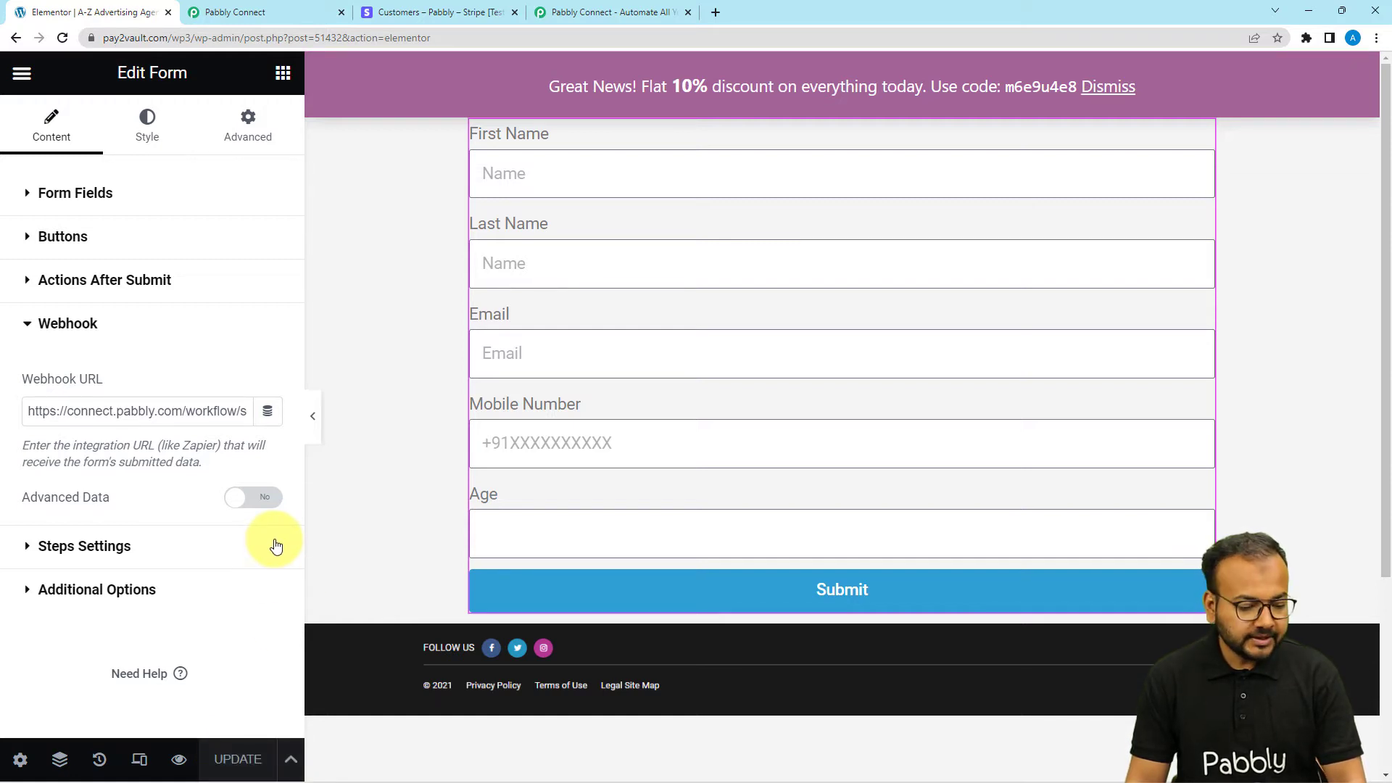
Step: Open the live form page in a new tab, then go back to Pabbly's waiting trigger step
left_click(22, 72)
right_click(84, 451)
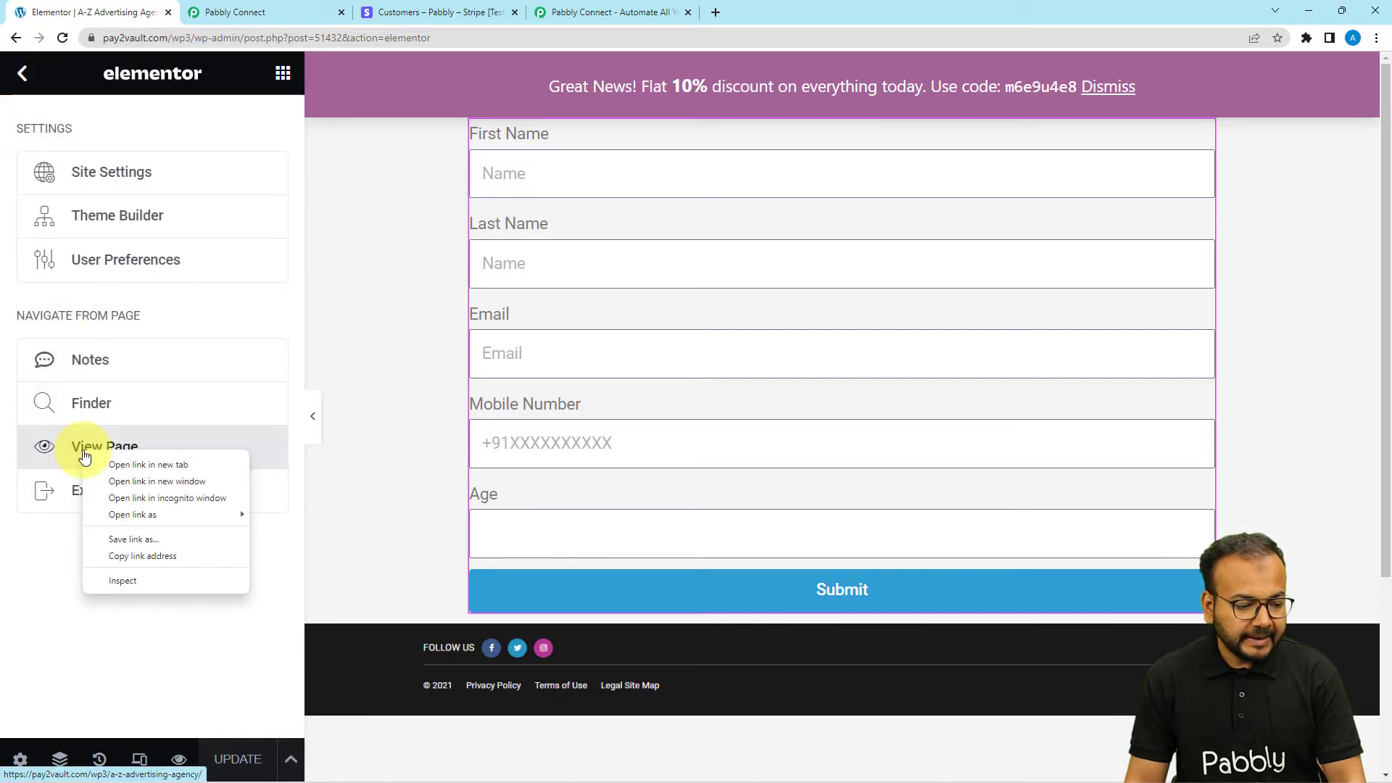
left_click(116, 463)
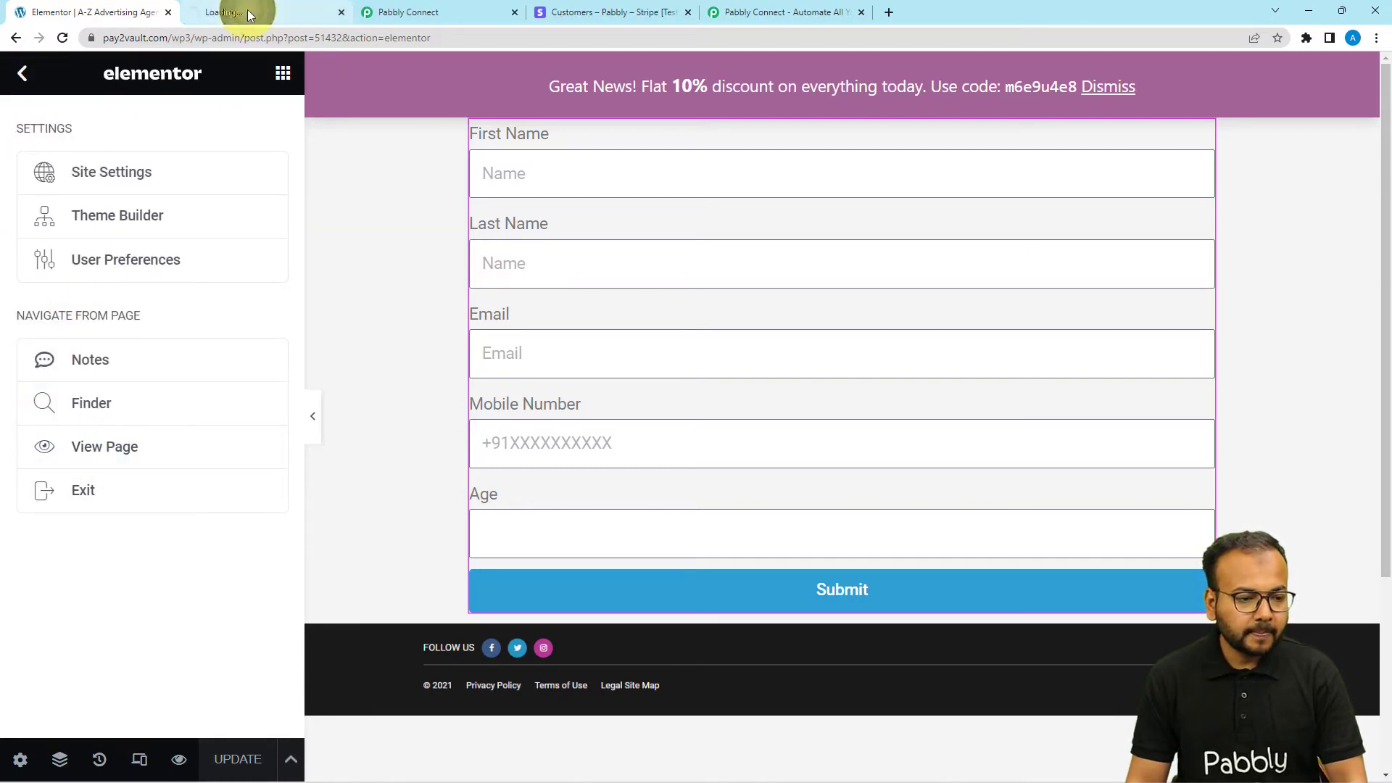
left_click(833, 12)
left_click(450, 11)
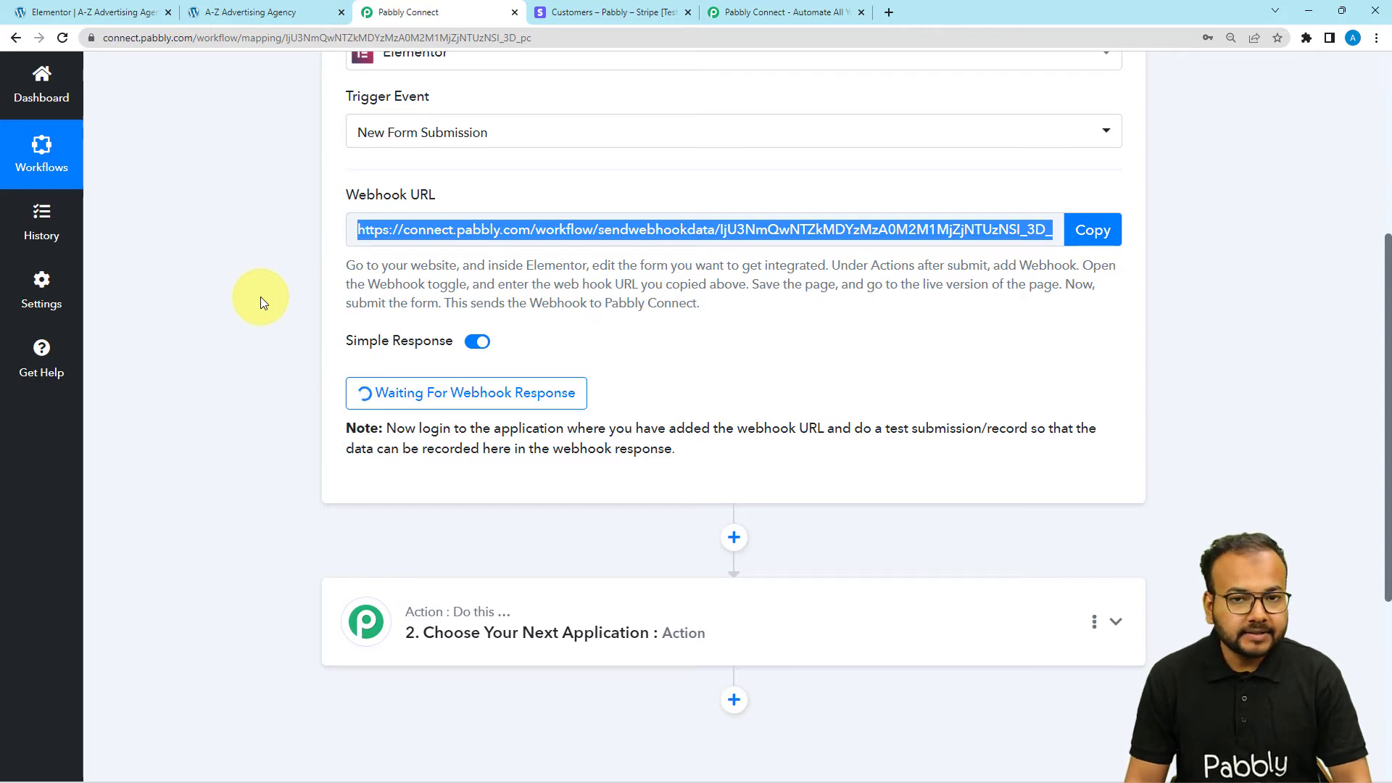
scroll(259, 297, "down", 2)
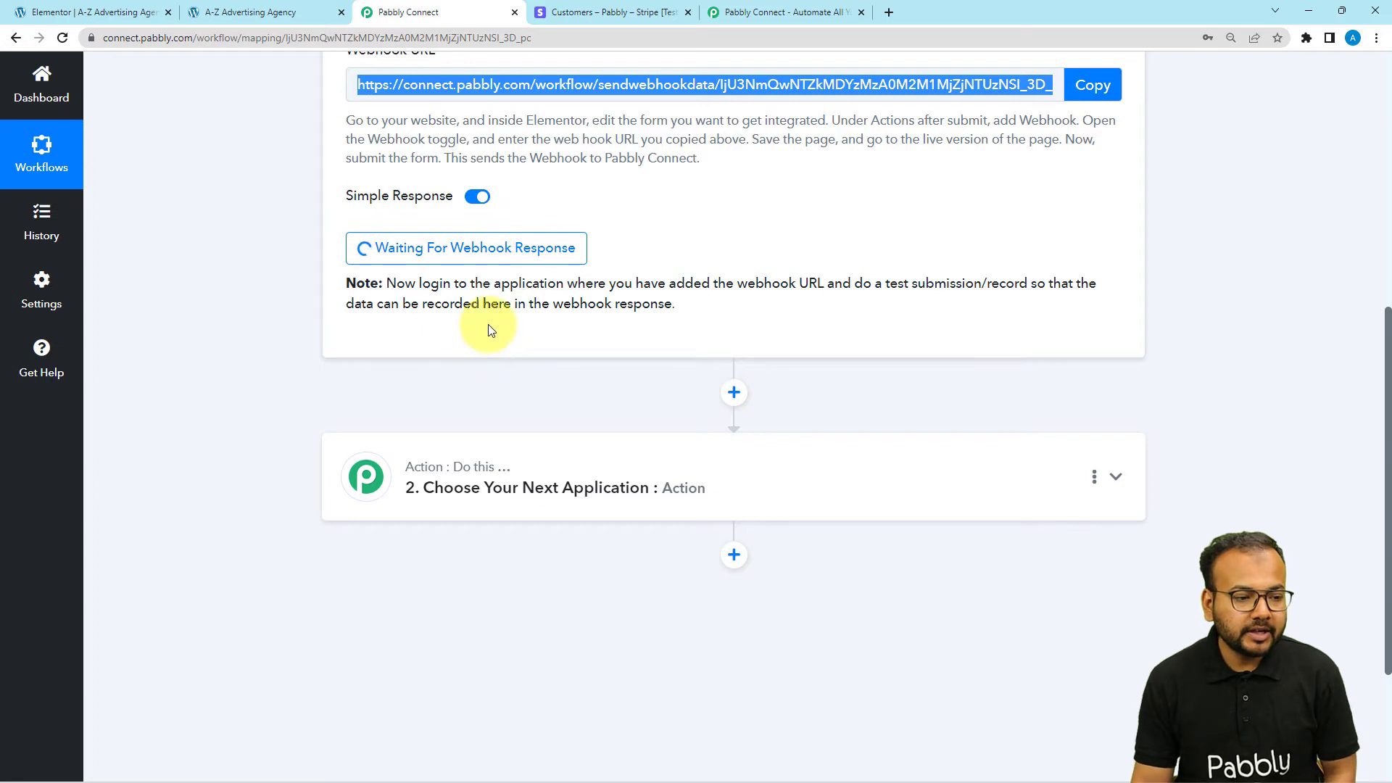
Step: Fill in the live form as Demo Person, age 25, and submit it
left_click(241, 22)
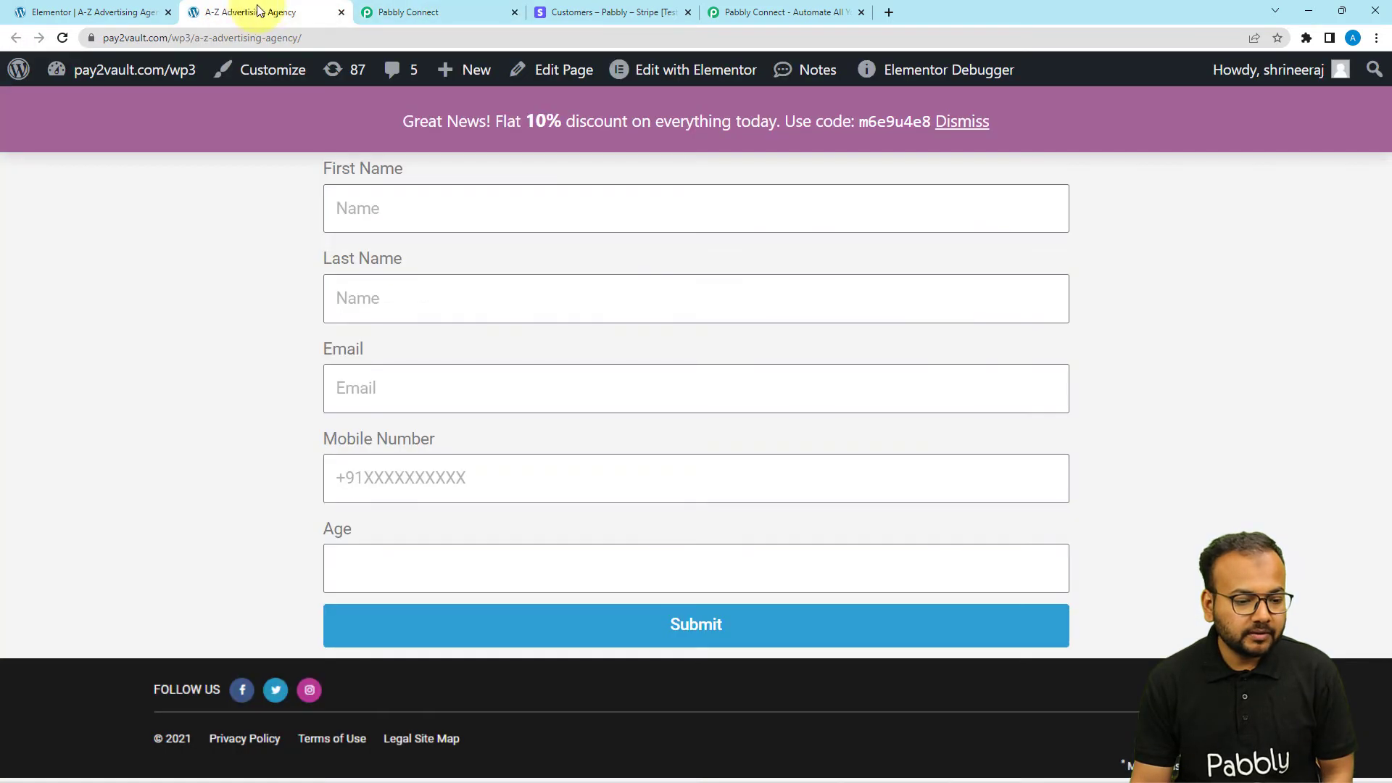
left_click(414, 209)
type("De")
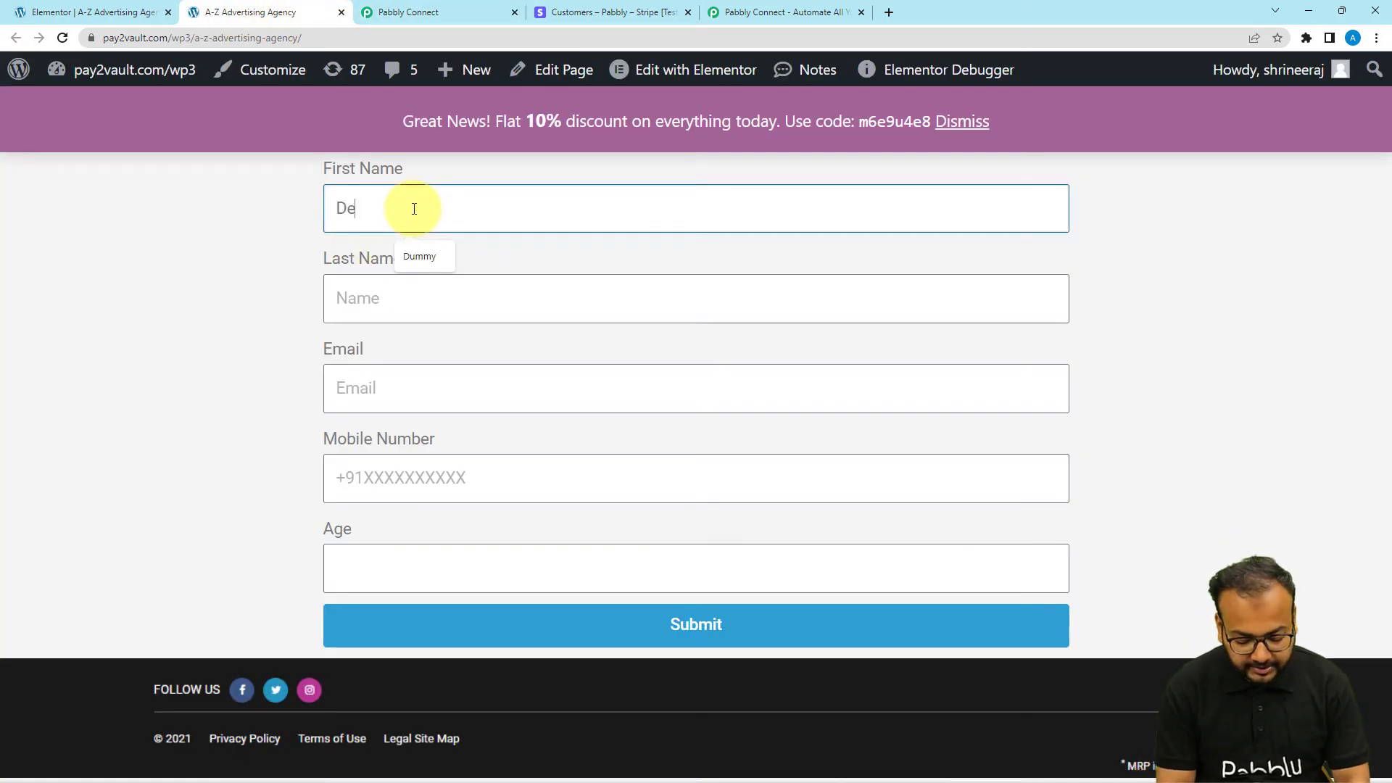
type("mo")
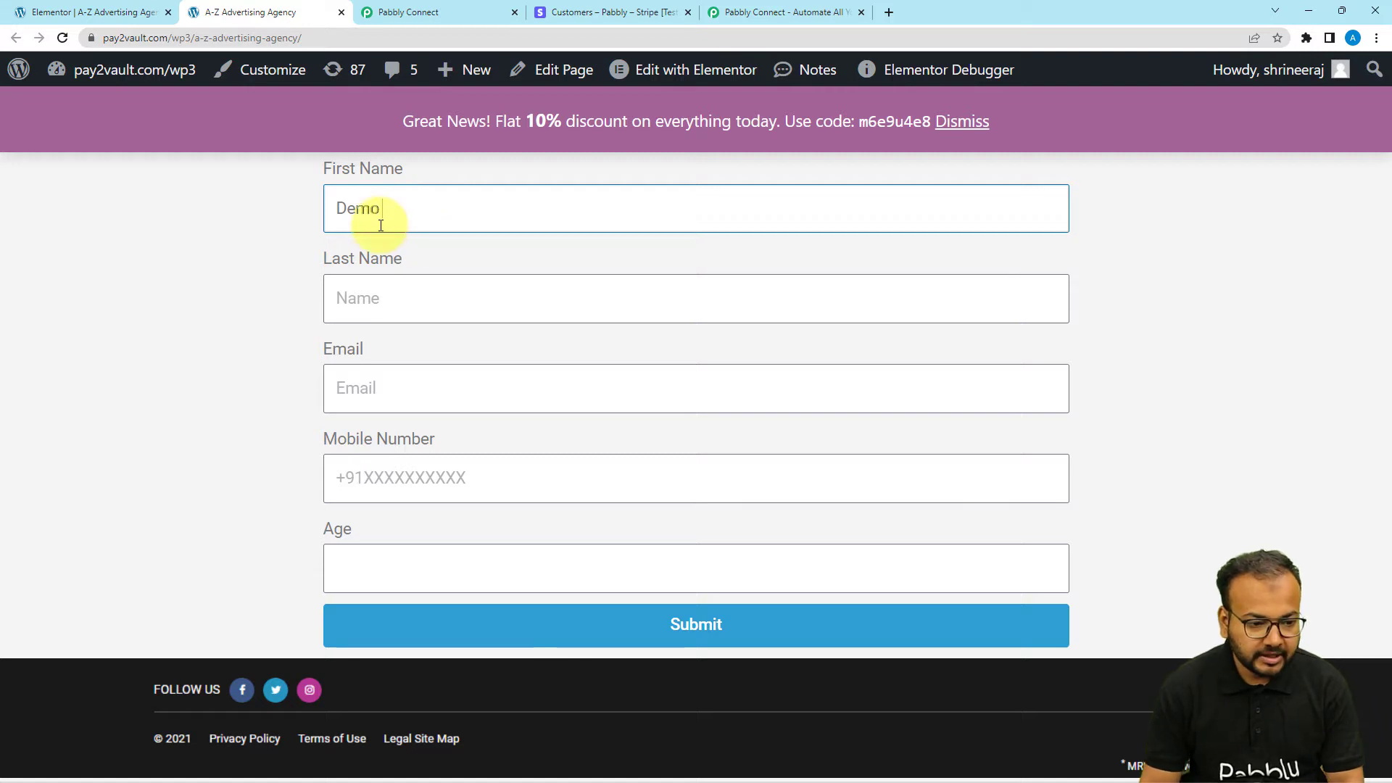
left_click(440, 308)
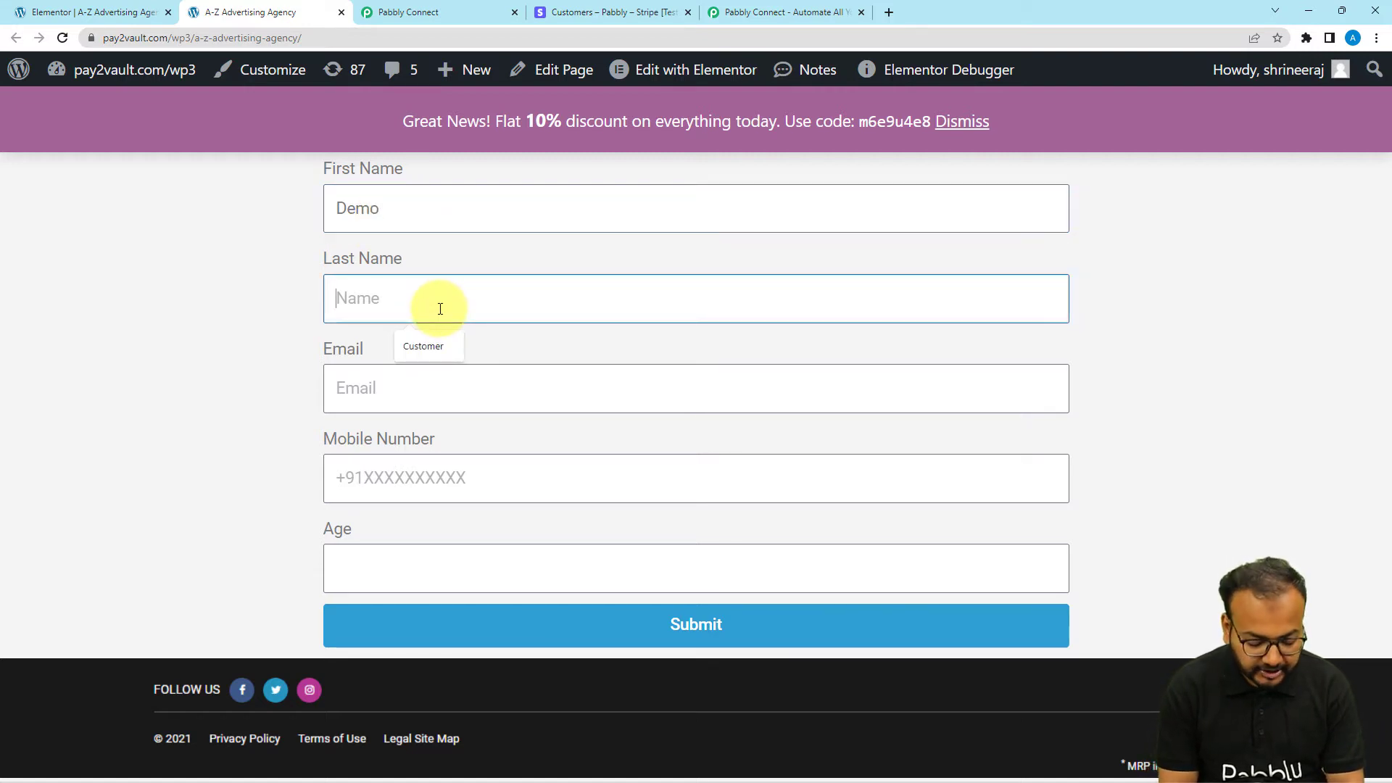
type("P")
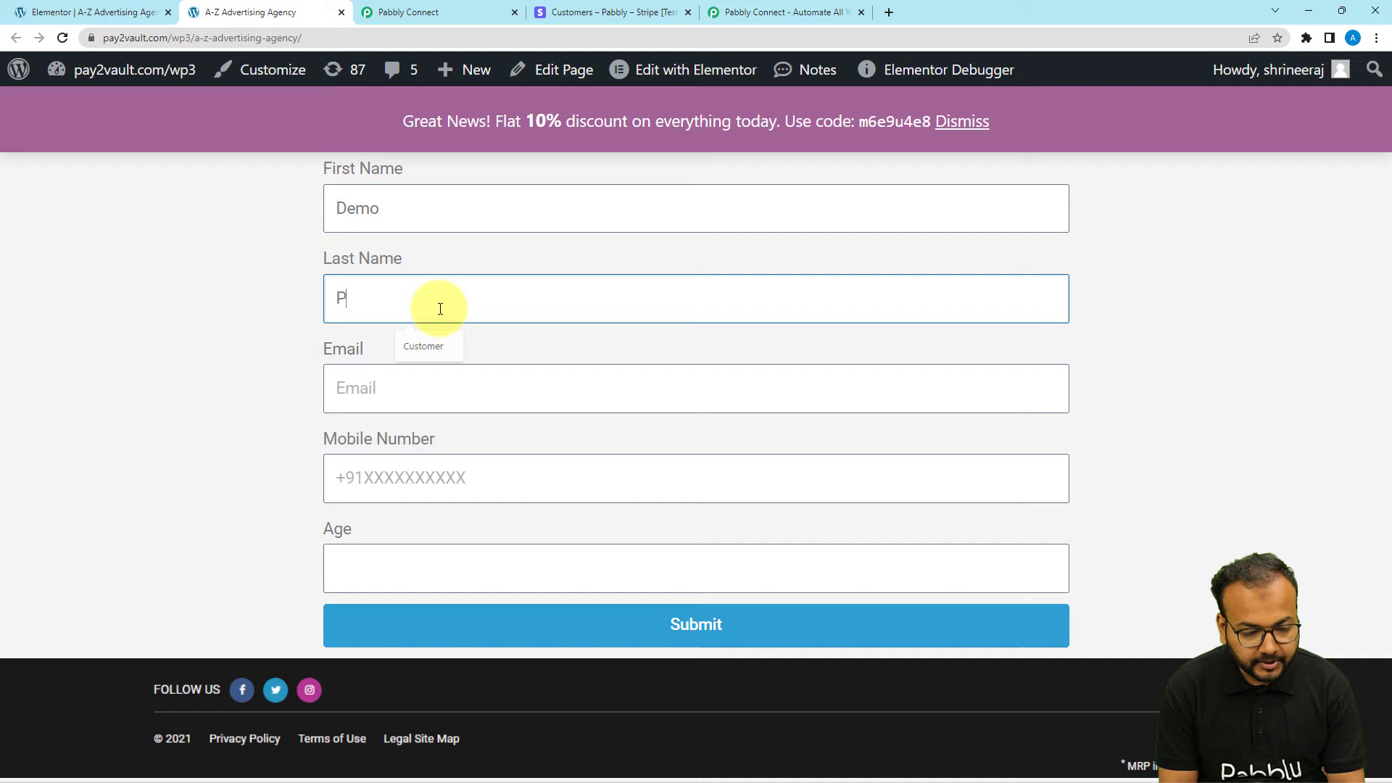
type("erson")
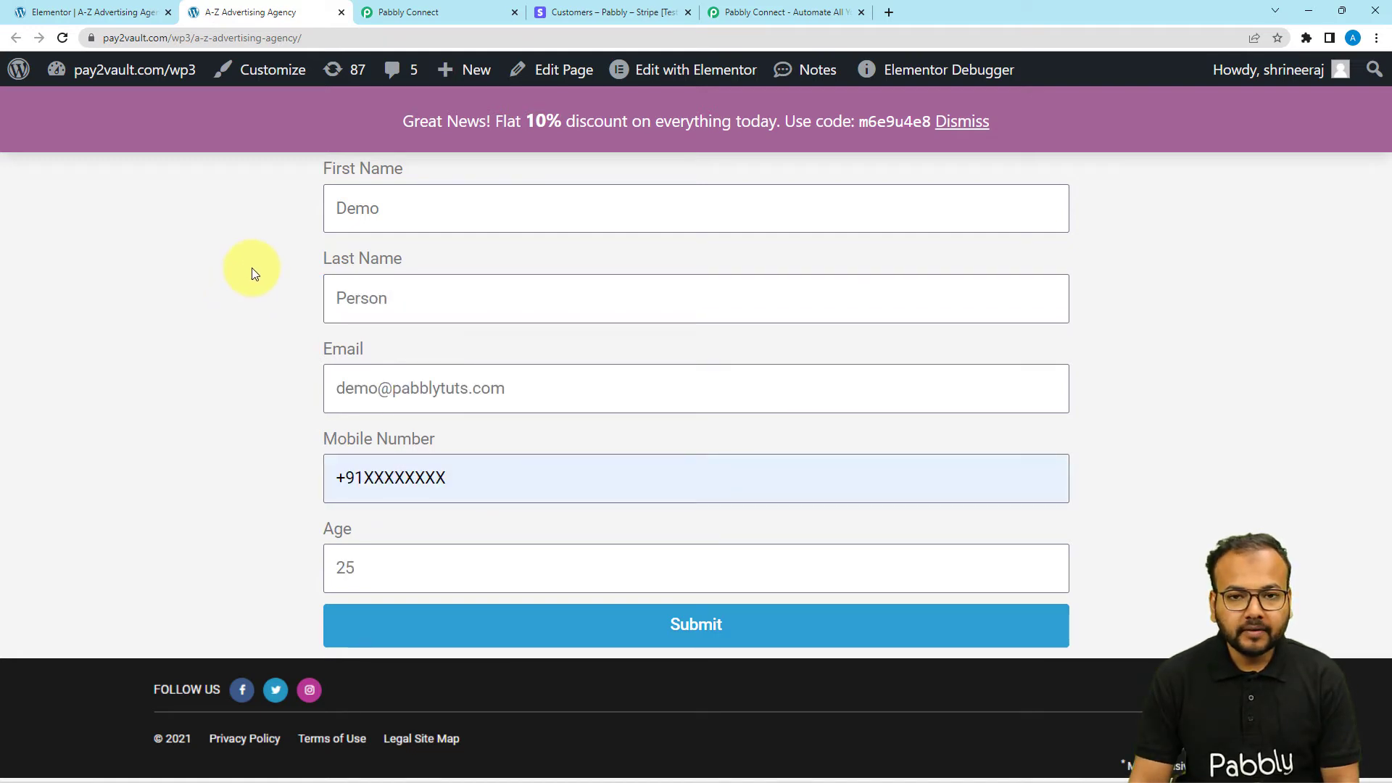
left_click(420, 646)
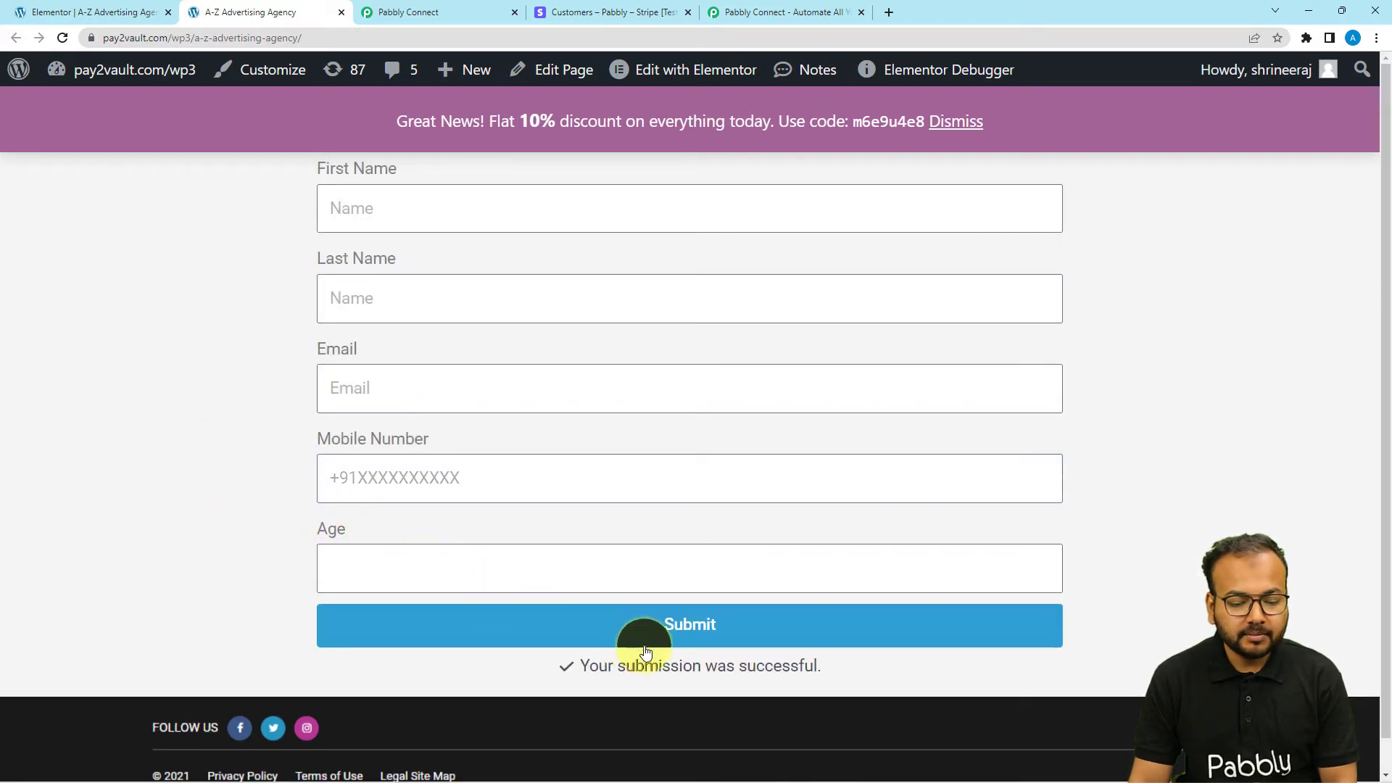
Step: Scroll through Pabbly's Response Received fields, checking first name Demo, last name Person, age 25
left_click(400, 19)
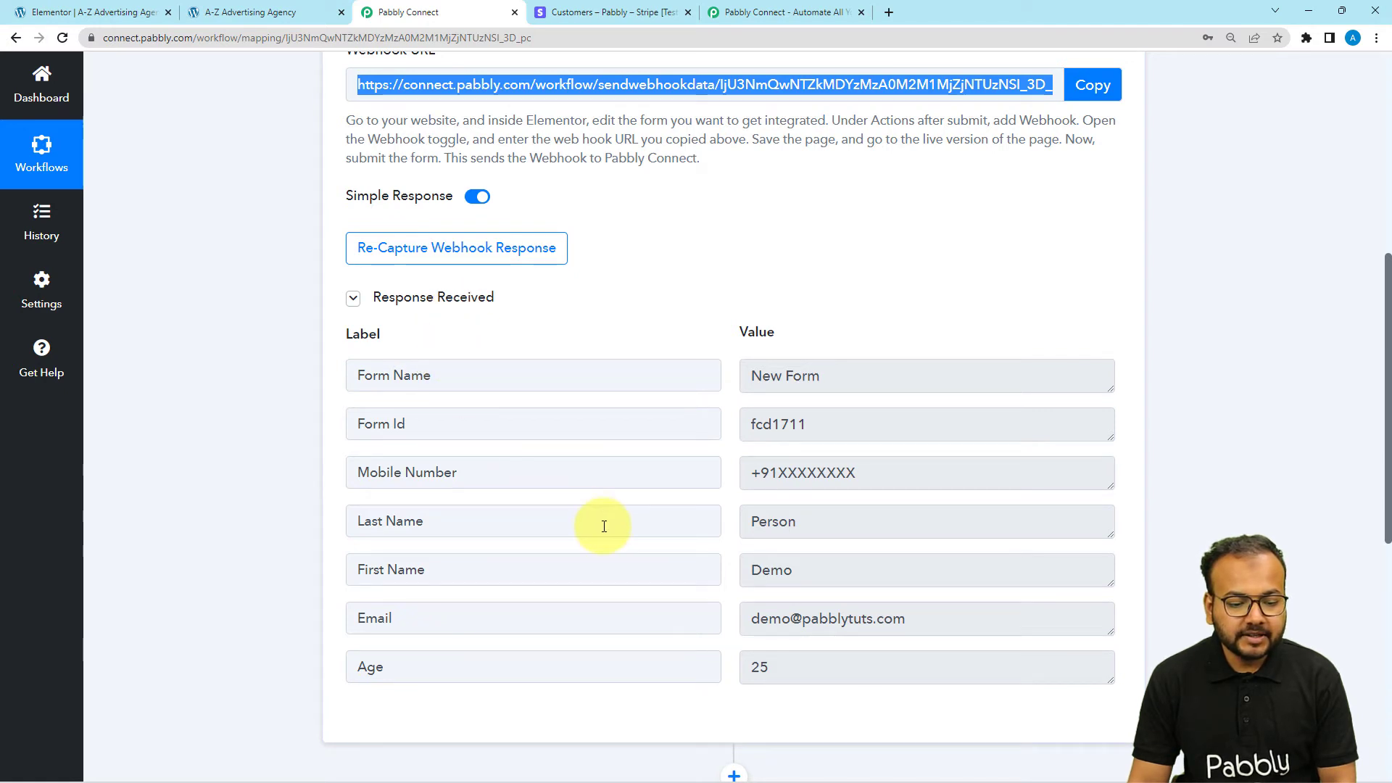
double_click(406, 375)
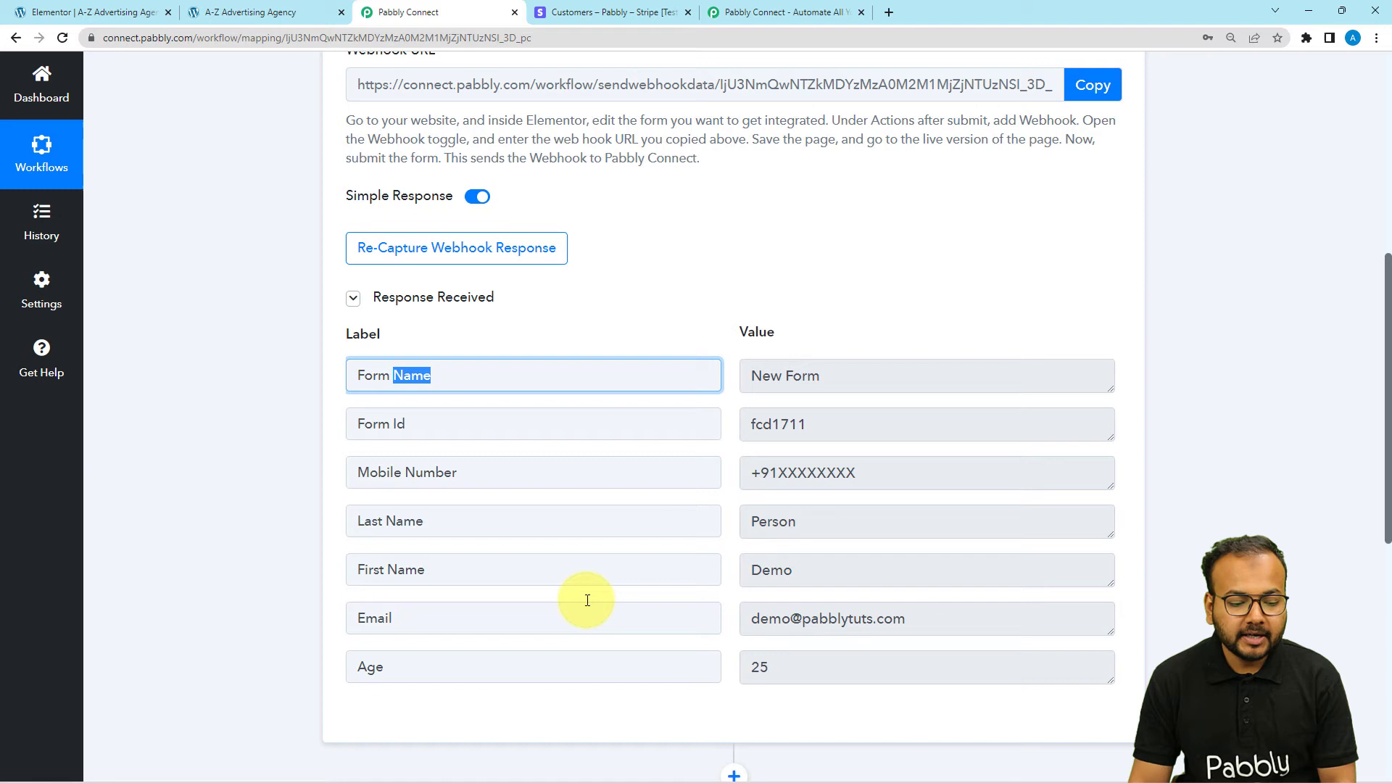
scroll(260, 445, "down", 1)
scroll(259, 445, "down", 1)
left_click(260, 445)
scroll(259, 445, "down", 2)
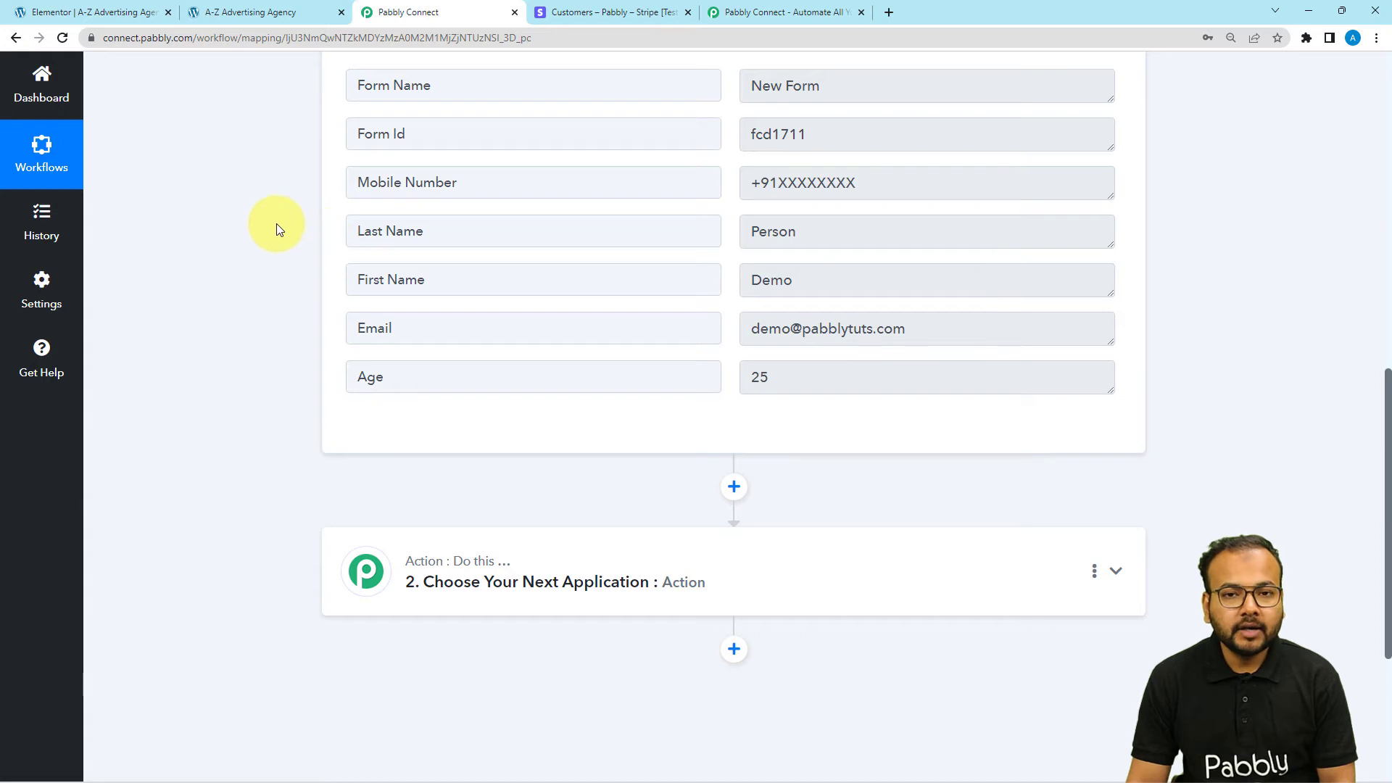
scroll(208, 239, "down", 2)
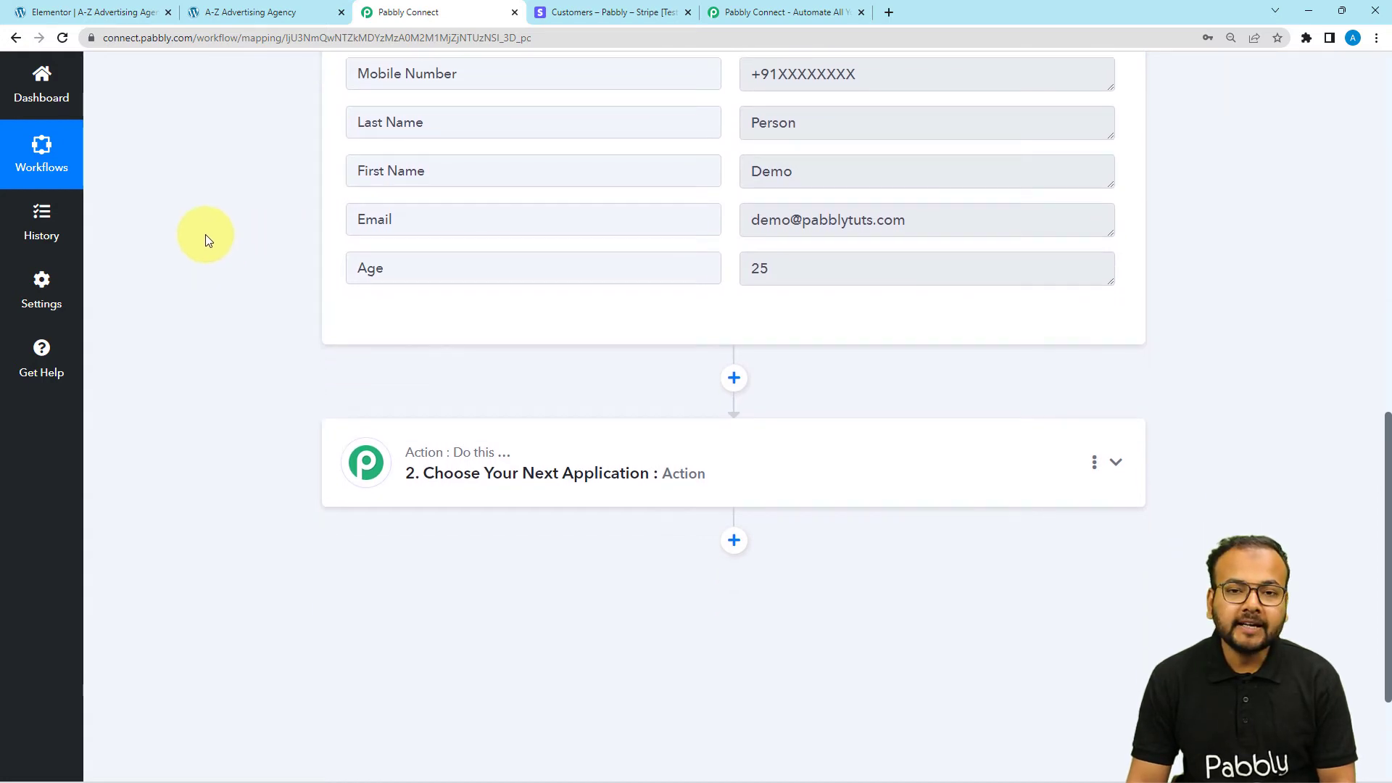
scroll(206, 235, "down", 1)
Step: Set the action step to the Stripe app with the Create a Customer event
left_click(369, 354)
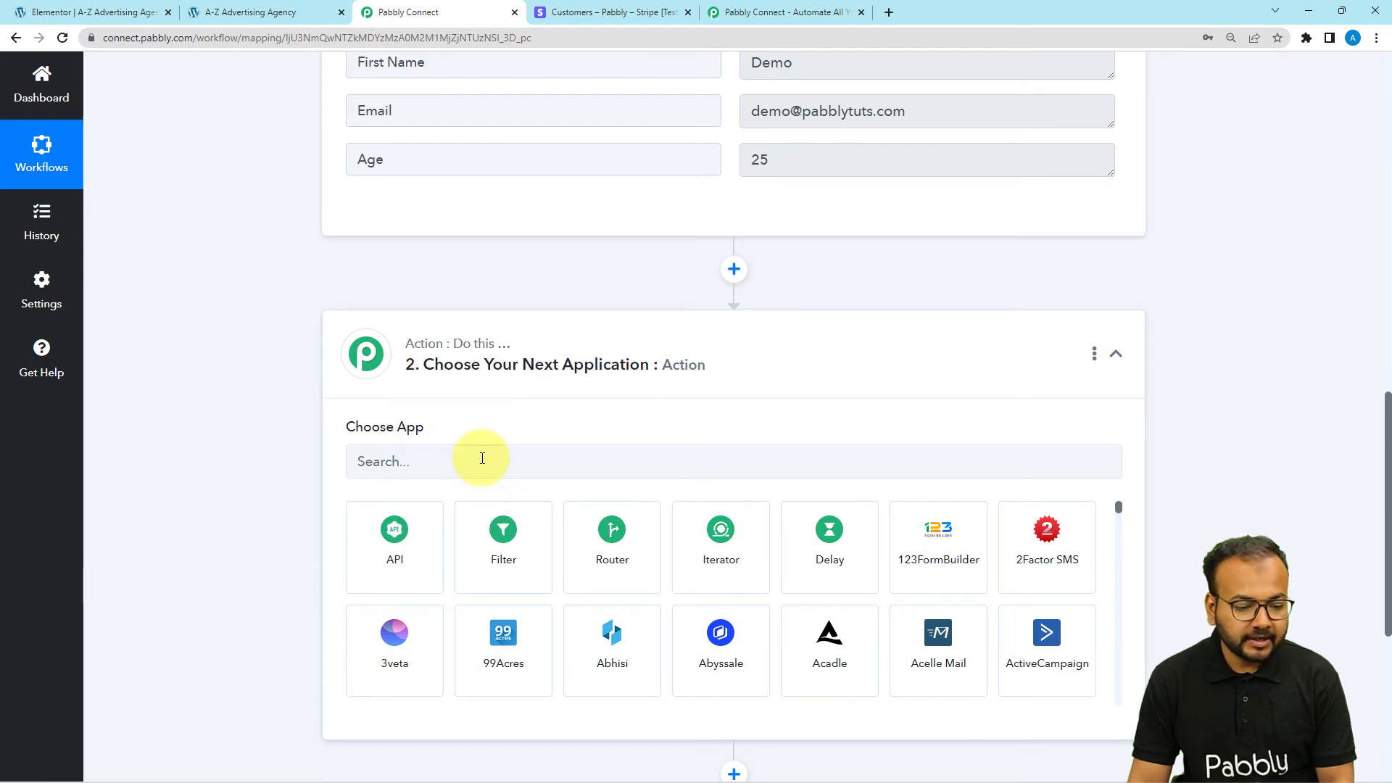
left_click(482, 458)
type("tri")
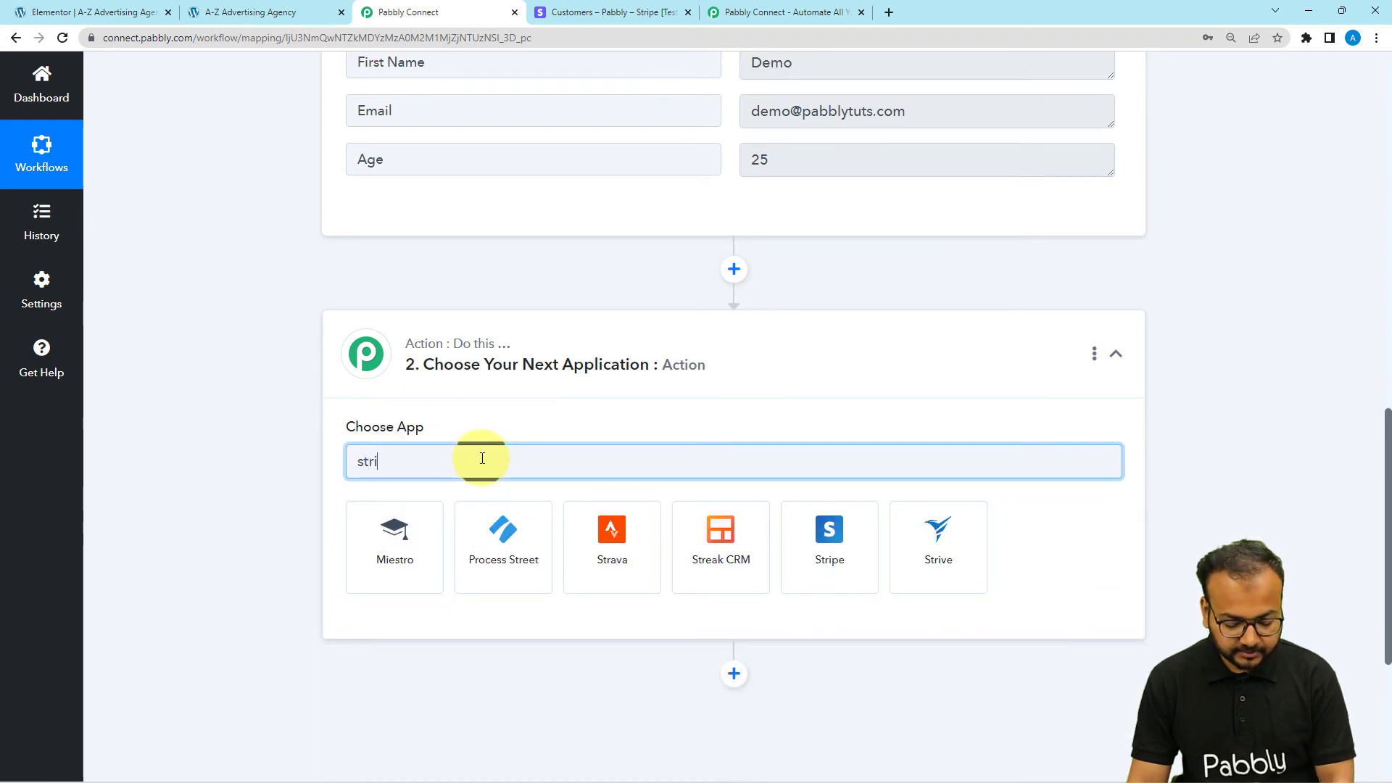
type("p")
left_click(358, 564)
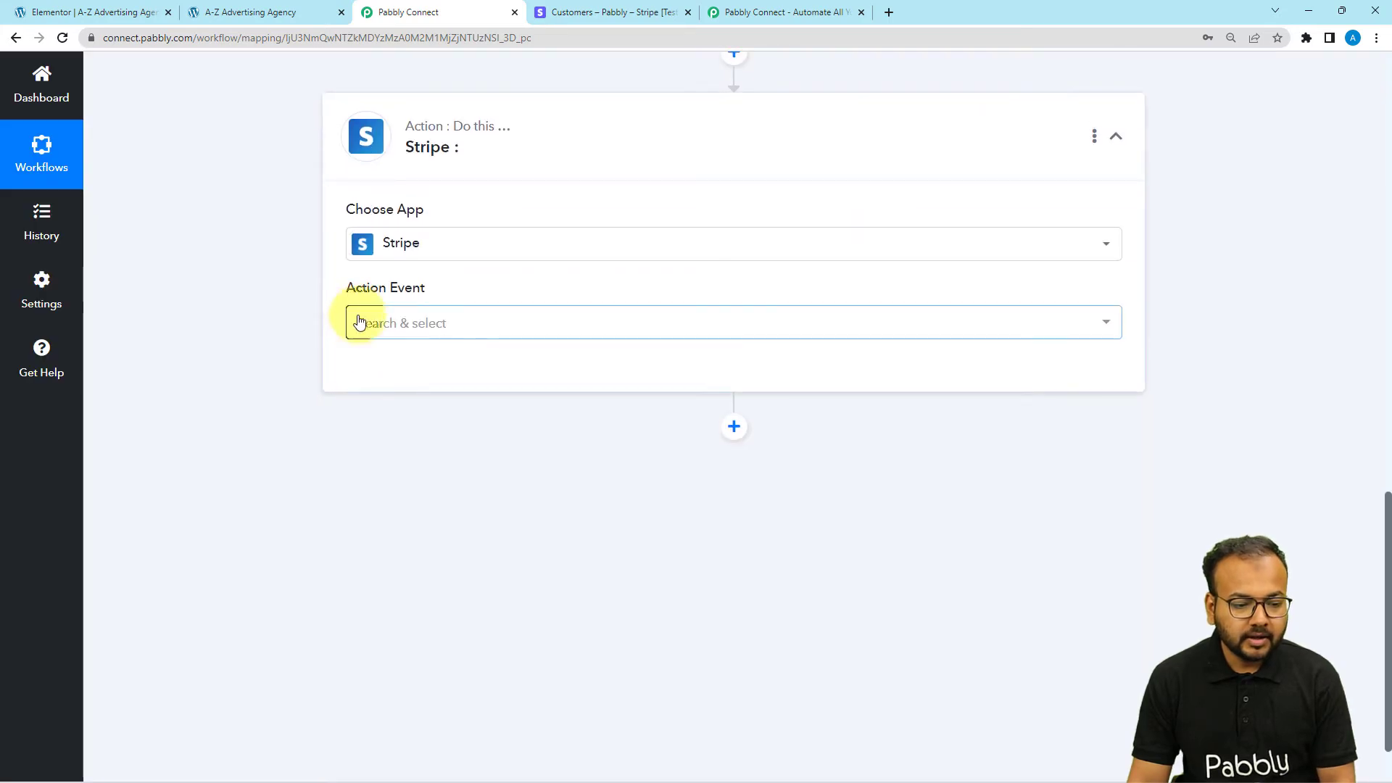
left_click(359, 322)
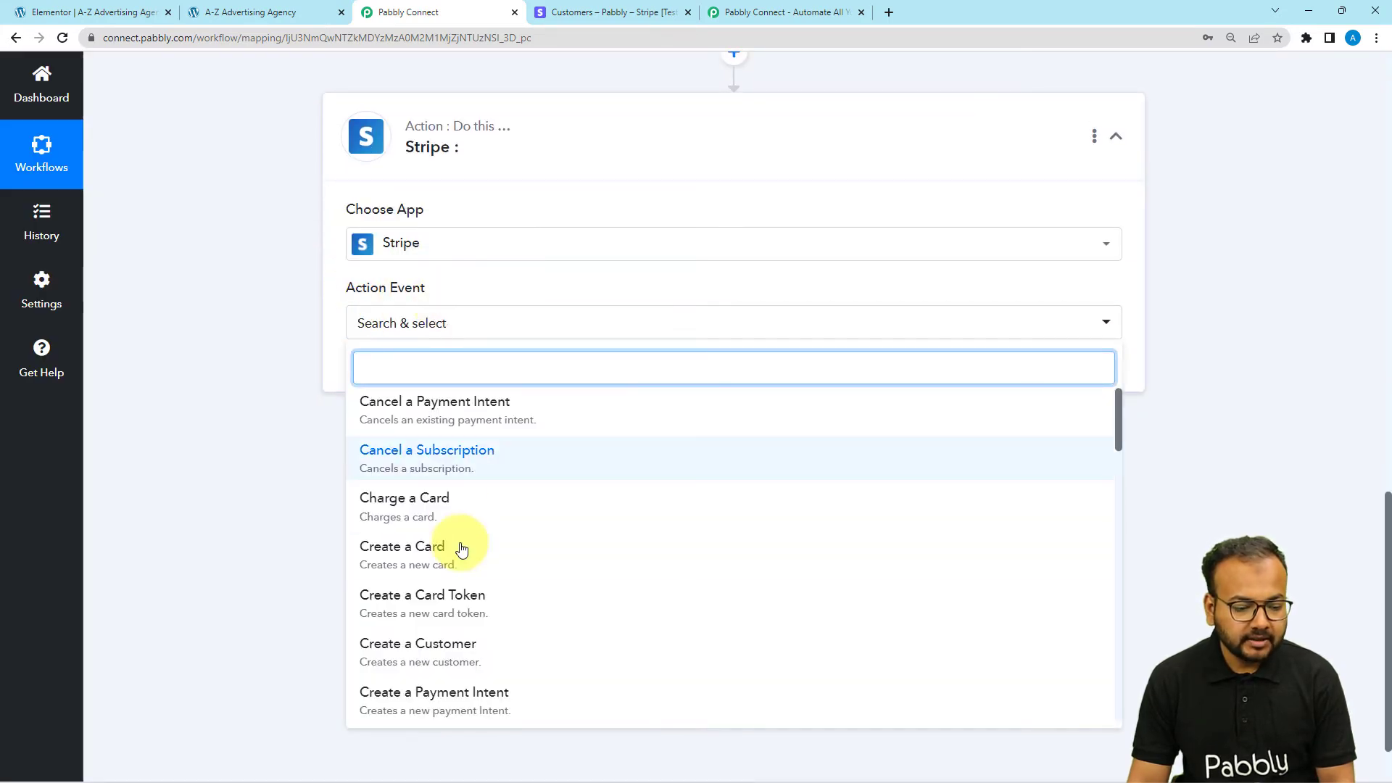
left_click(420, 651)
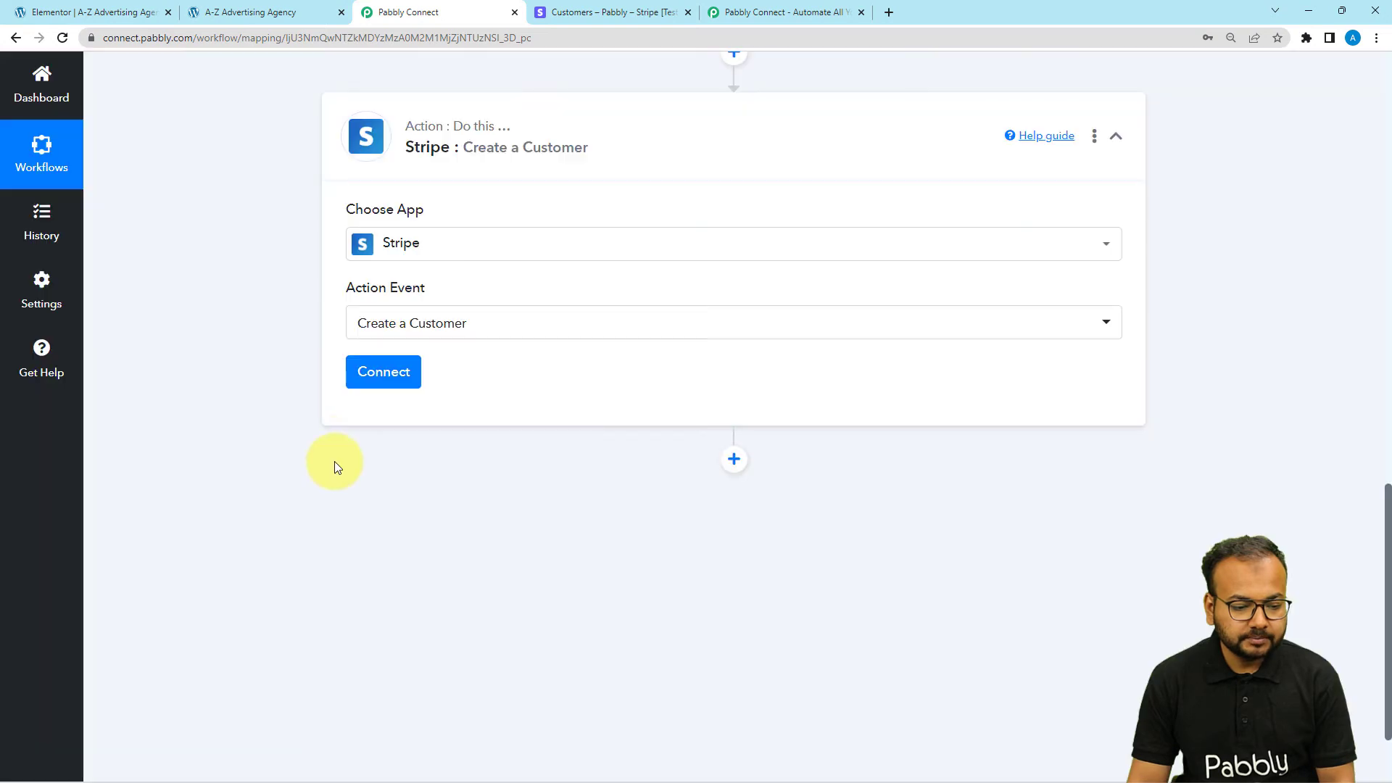
Step: Begin a new Stripe #3 account connection, then bring up the Stripe dashboard tab
left_click(383, 383)
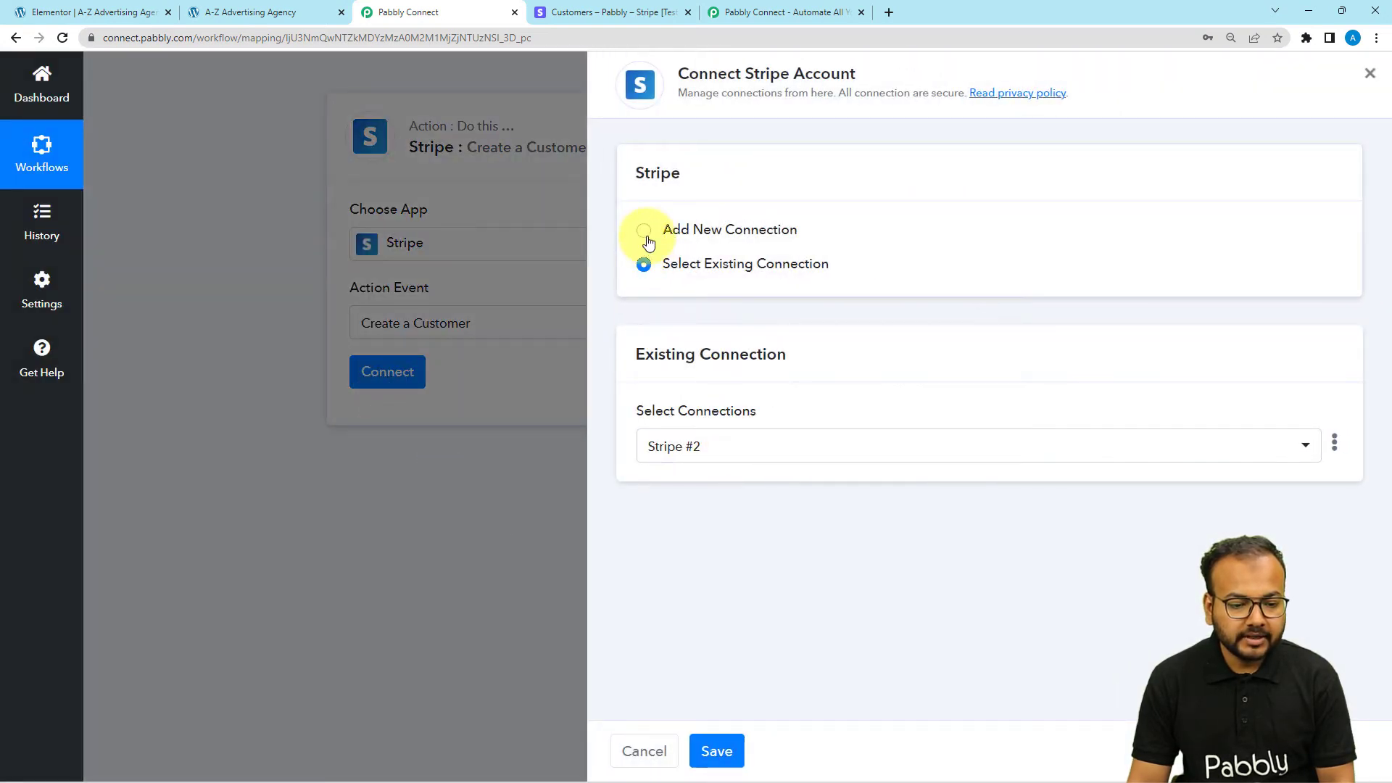
left_click(645, 234)
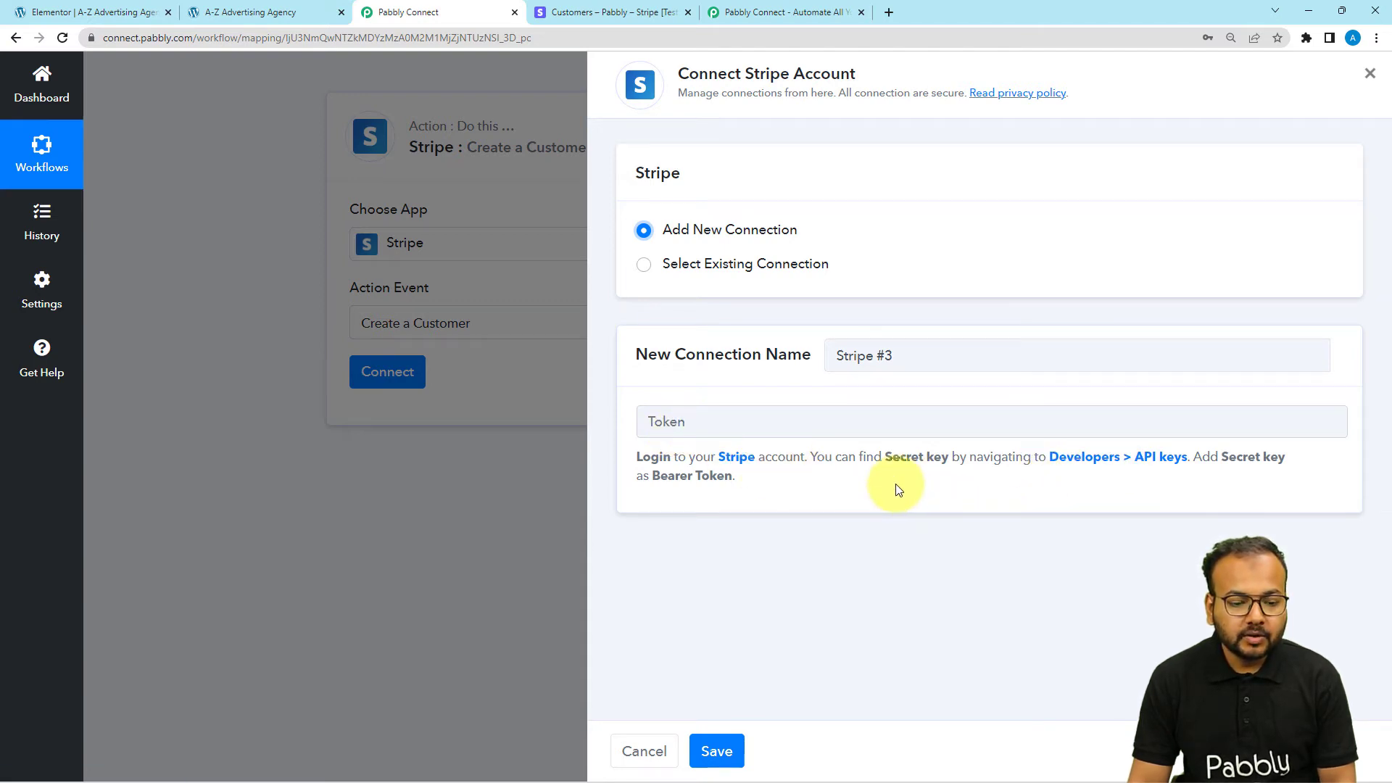
left_click(606, 9)
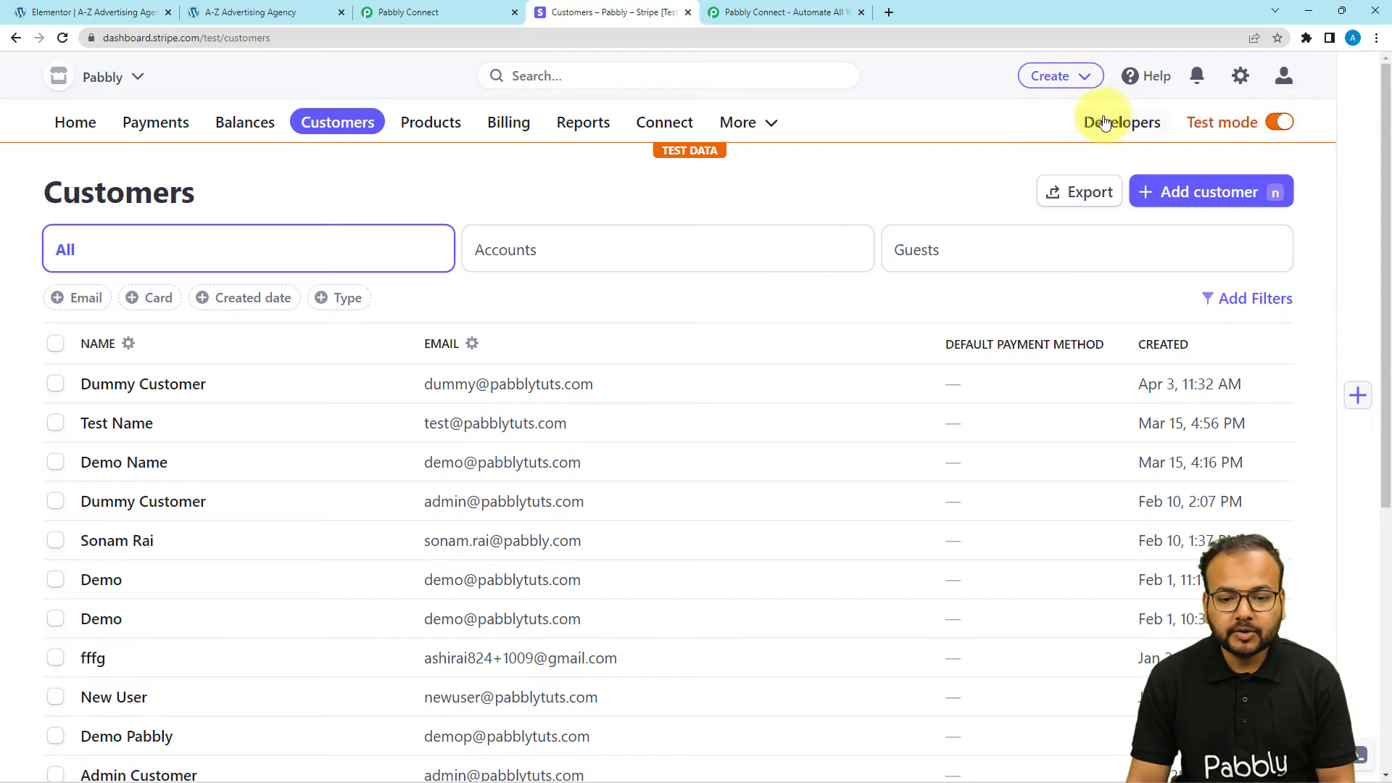
Step: Reveal the secret test key under Developers > API keys and copy it
left_click(1136, 131)
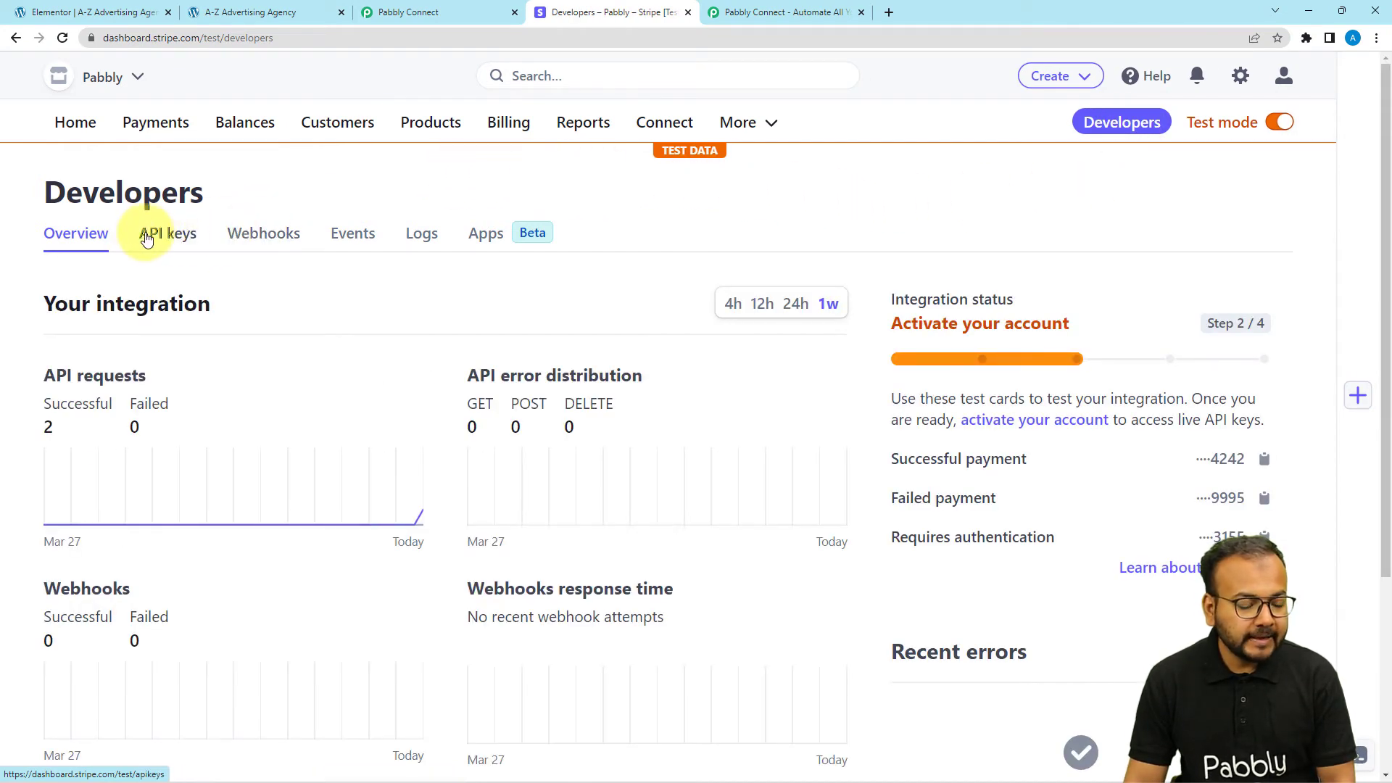
left_click(173, 240)
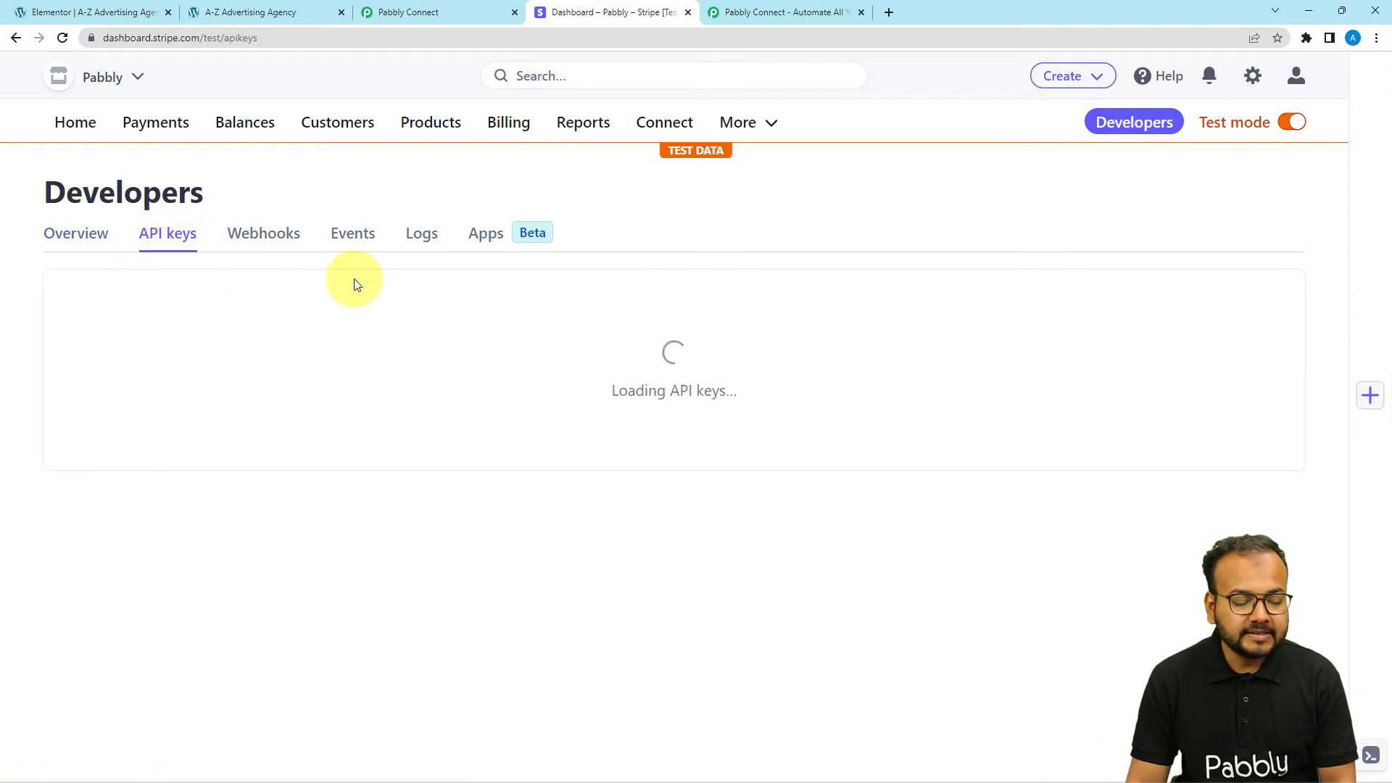
scroll(355, 284, "down", 1)
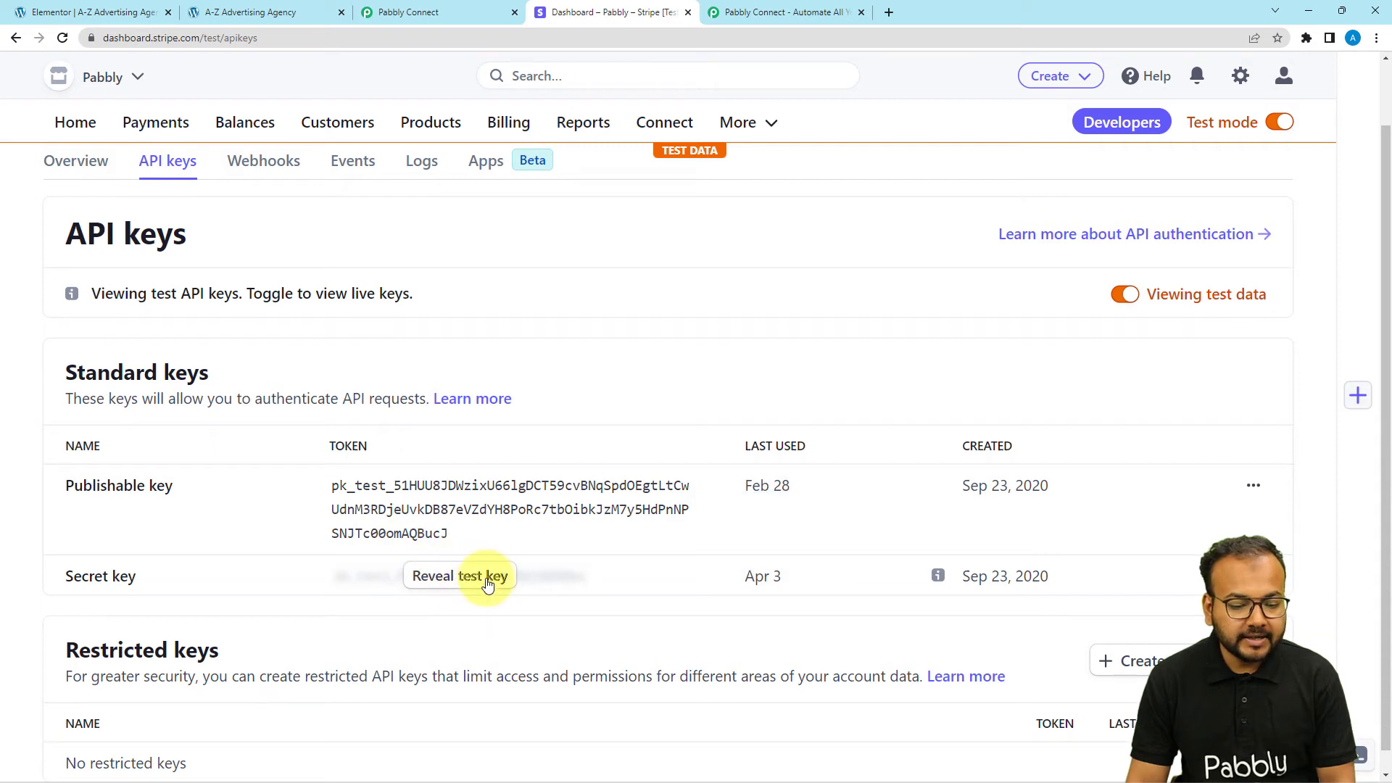
scroll(486, 591, "down", 1)
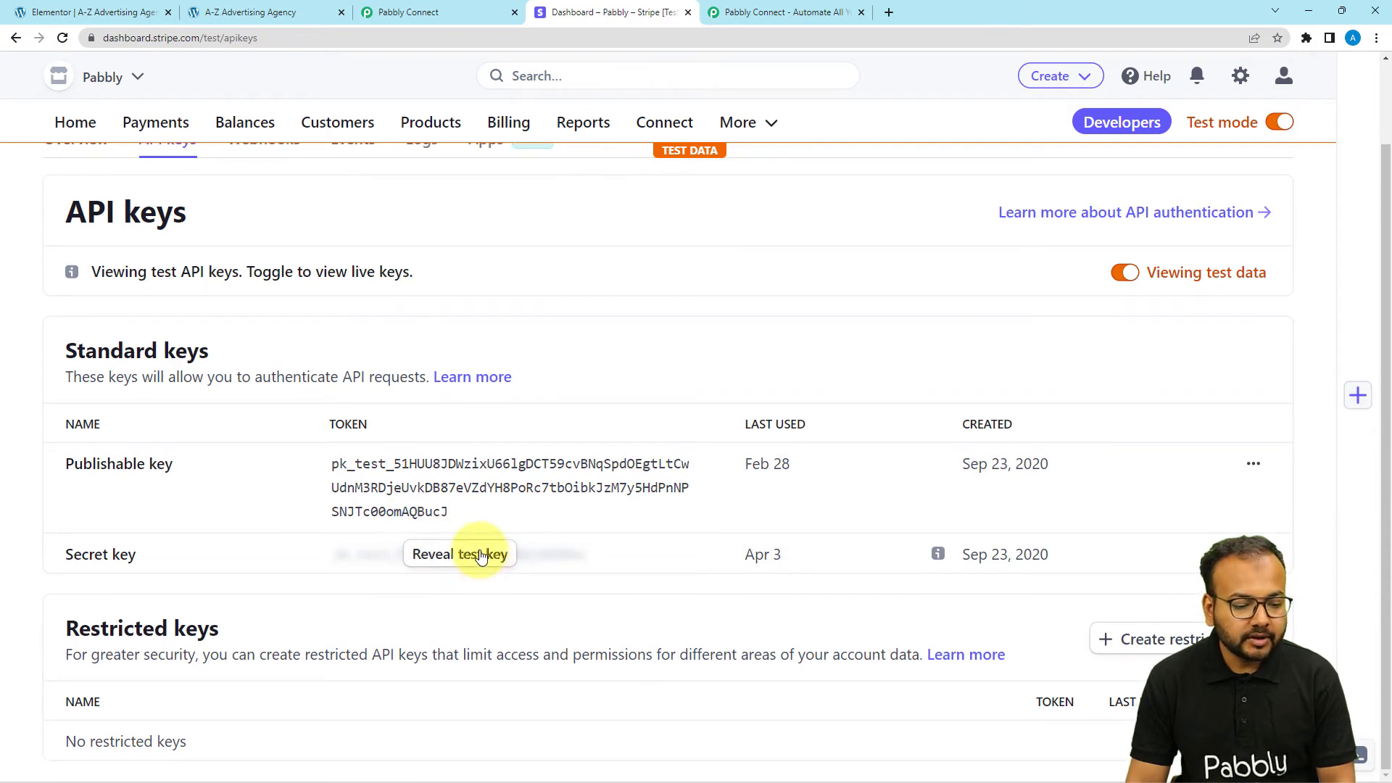
left_click(480, 555)
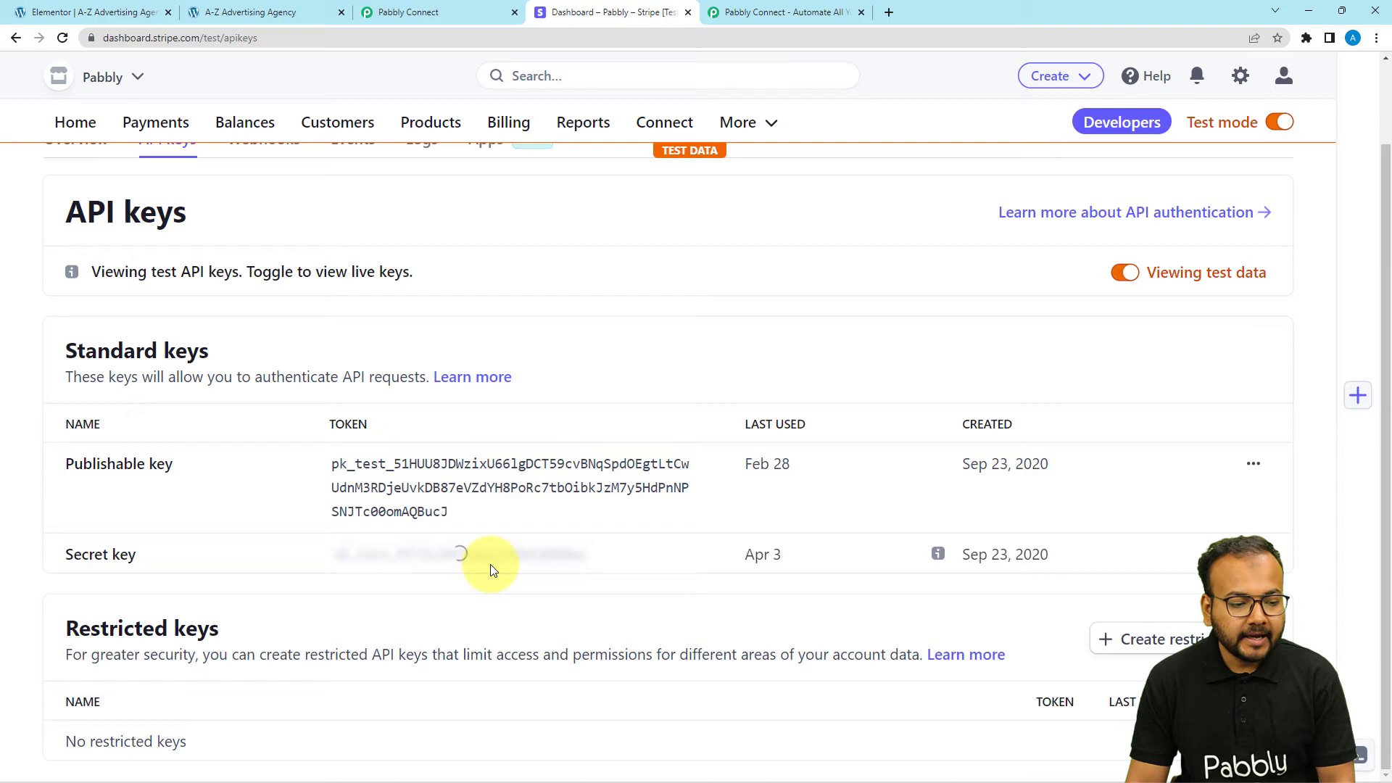
left_click(425, 592)
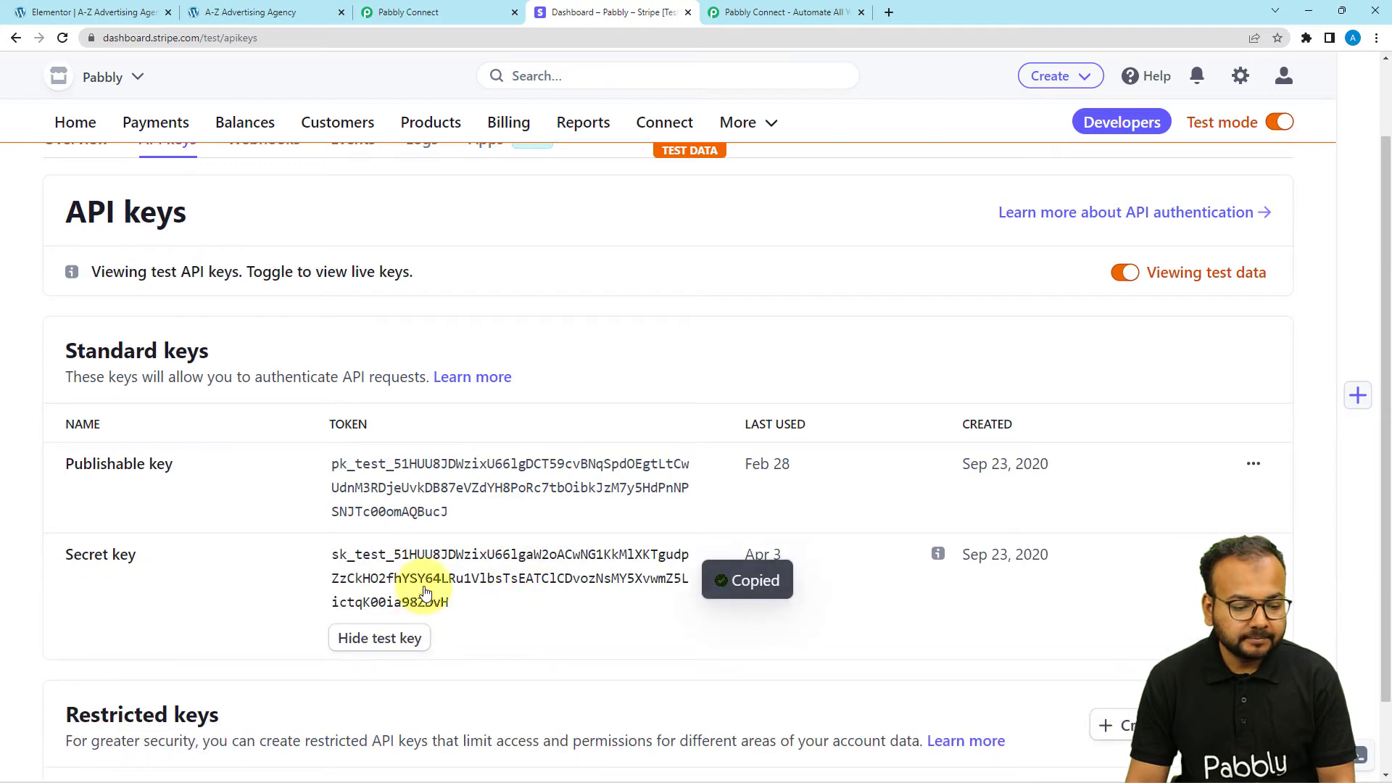
Step: Paste the copied Stripe secret key as the connection token and save the connection
left_click(398, 12)
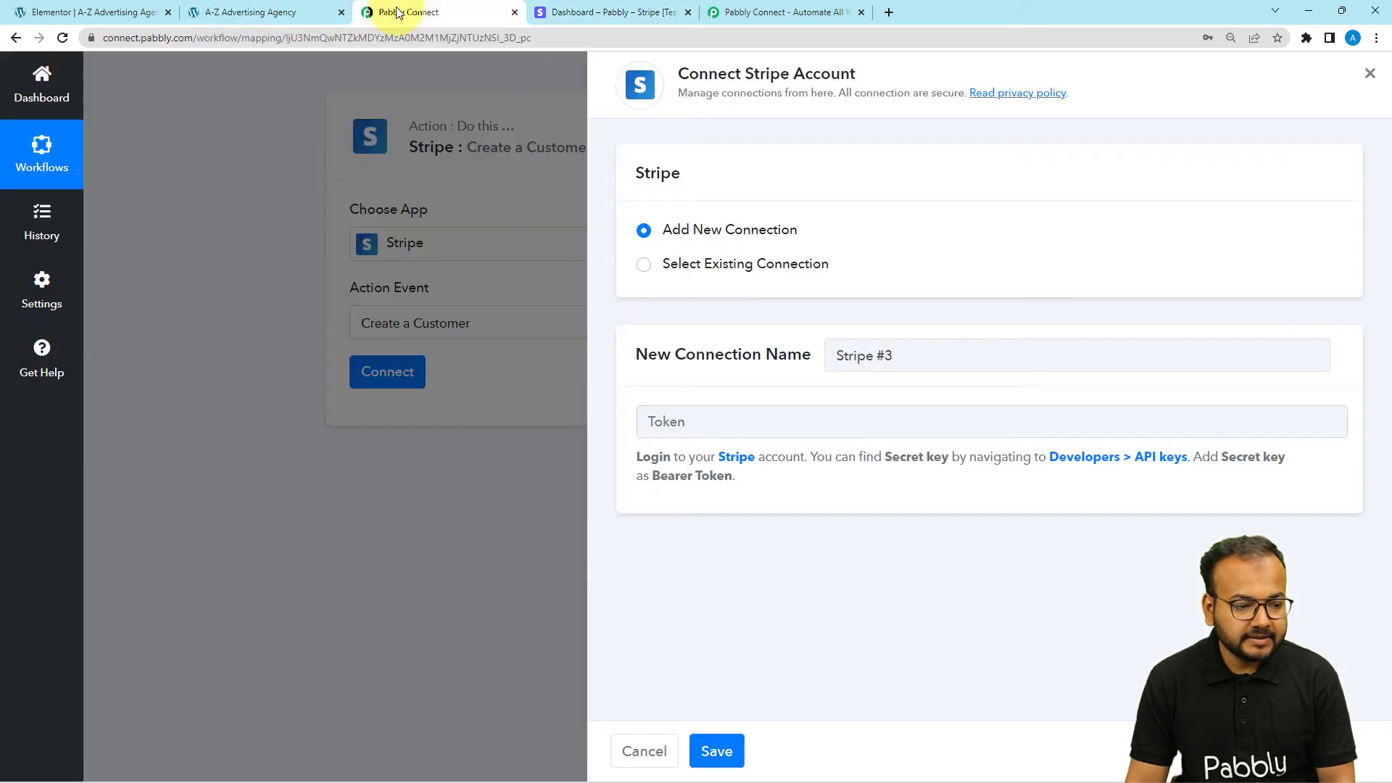
left_click(708, 432)
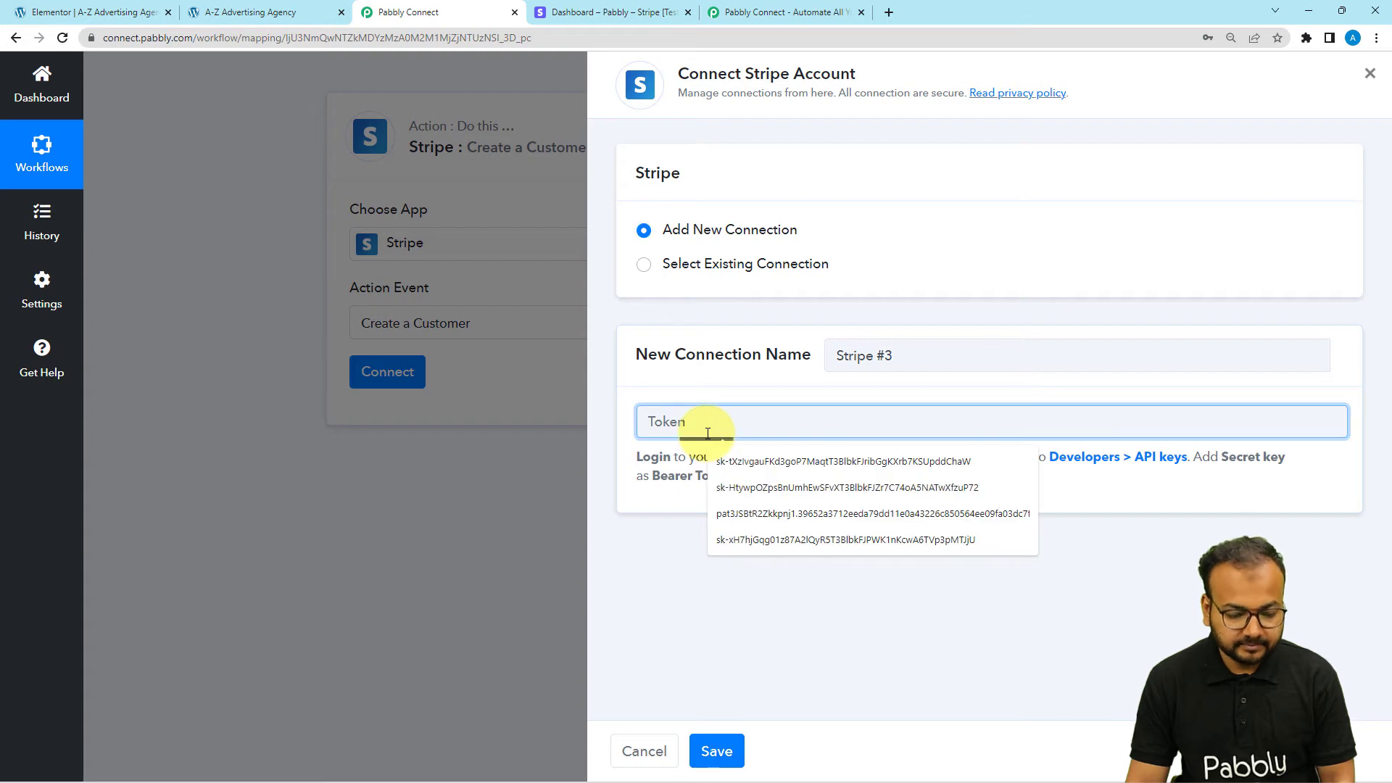
key("ctrl+v")
left_click(698, 536)
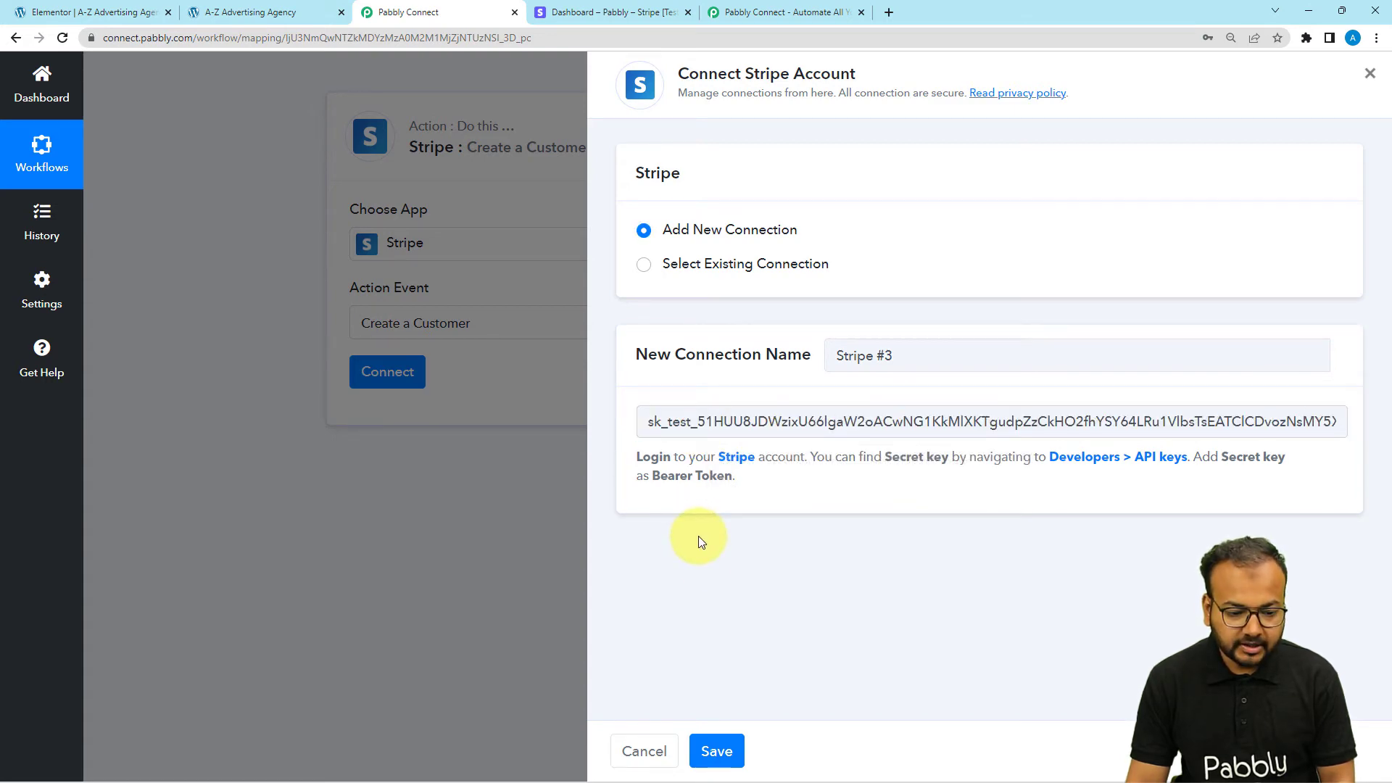
left_click(731, 751)
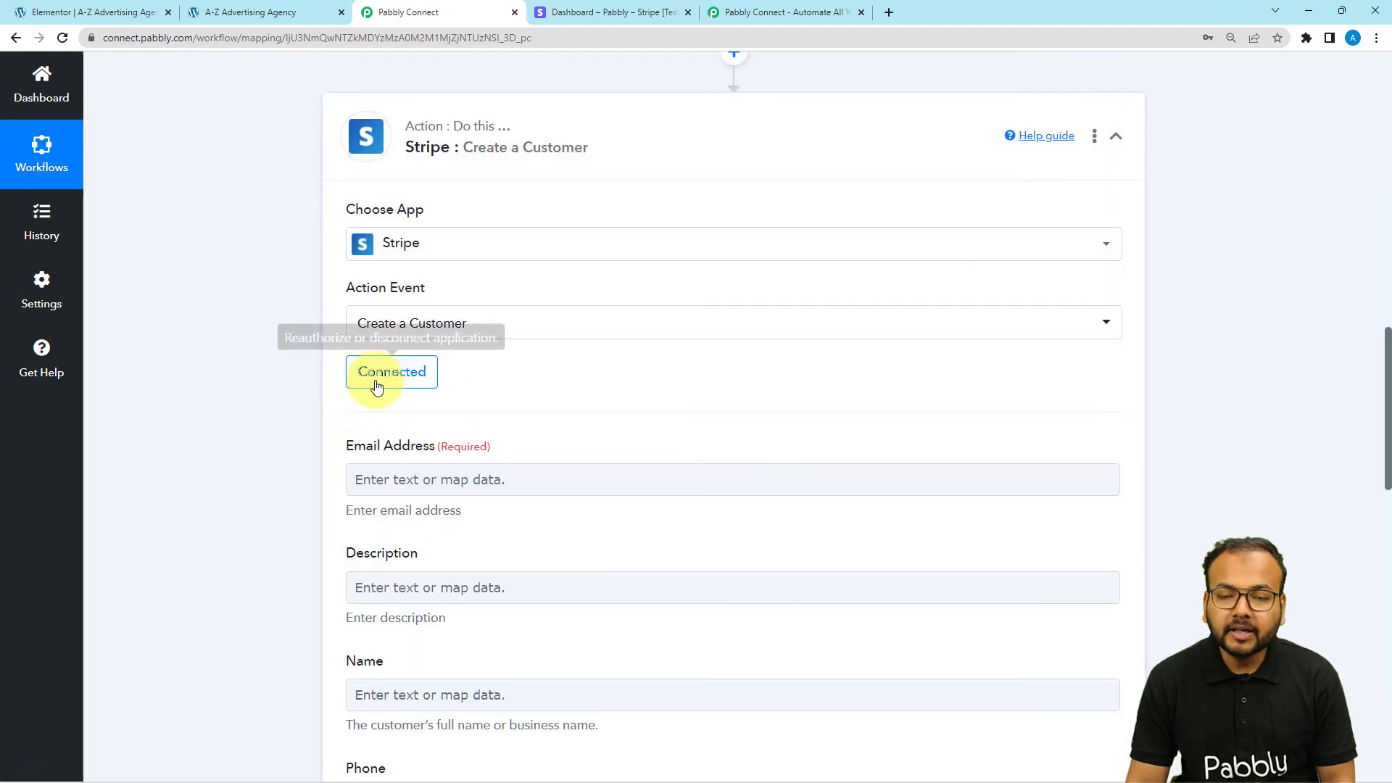
scroll(193, 380, "down", 3)
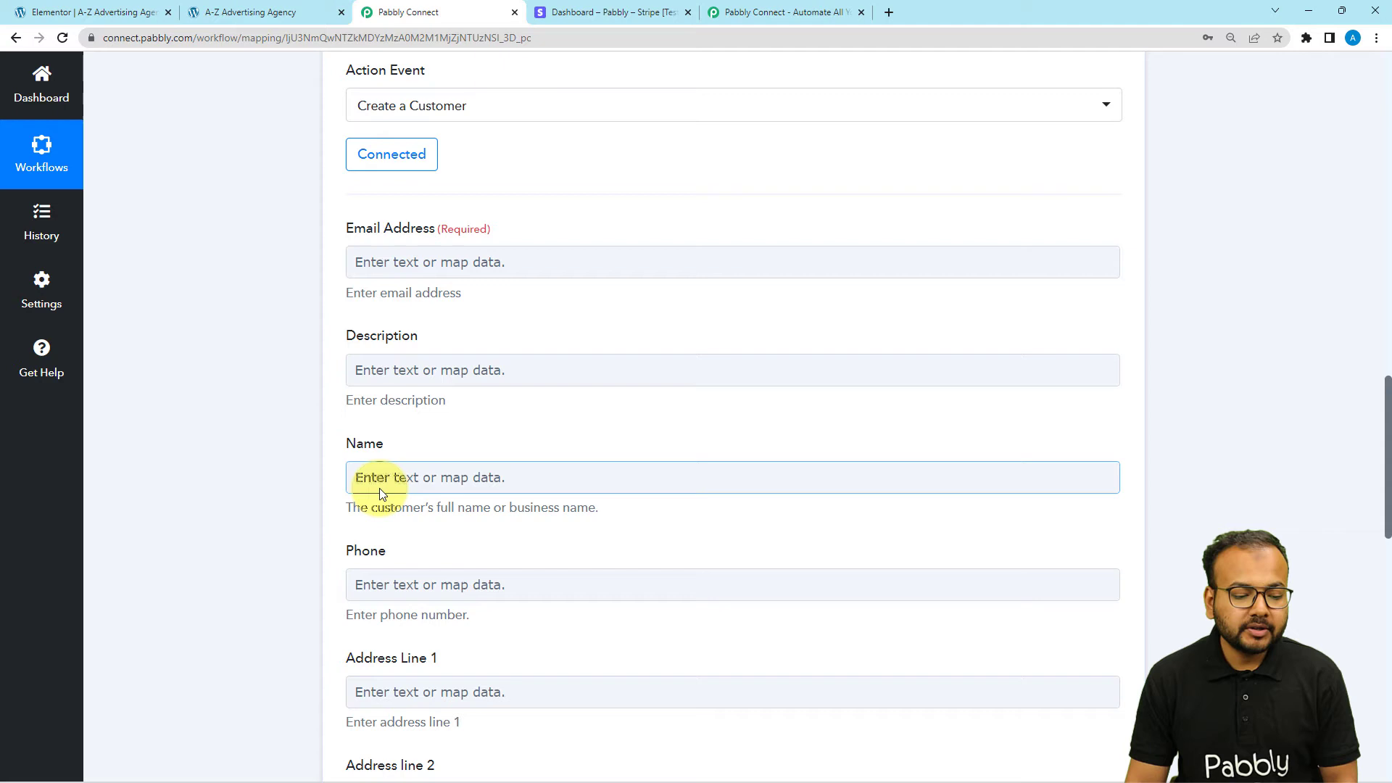
scroll(380, 488, "down", 2)
scroll(382, 493, "down", 1)
scroll(380, 489, "down", 2)
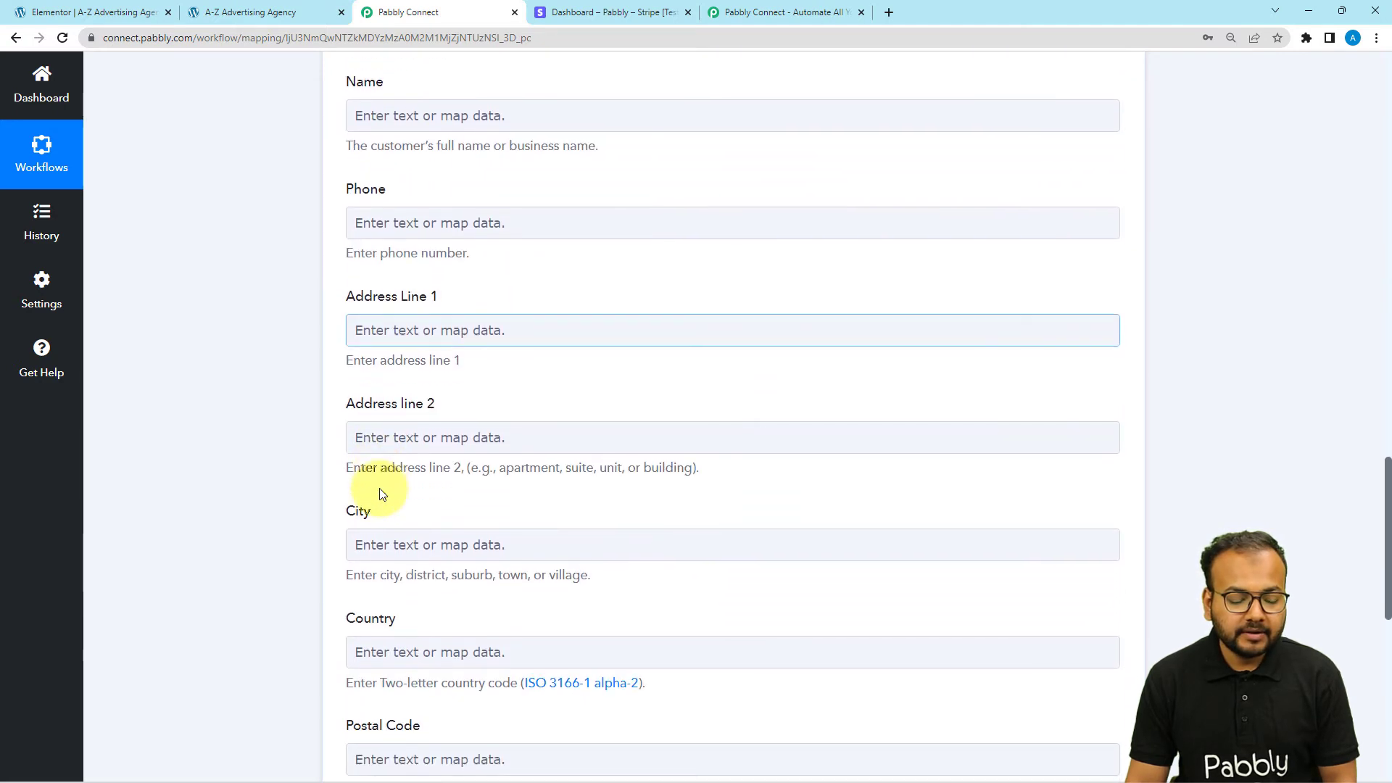
scroll(384, 479, "up", 2)
scroll(390, 475, "down", 4)
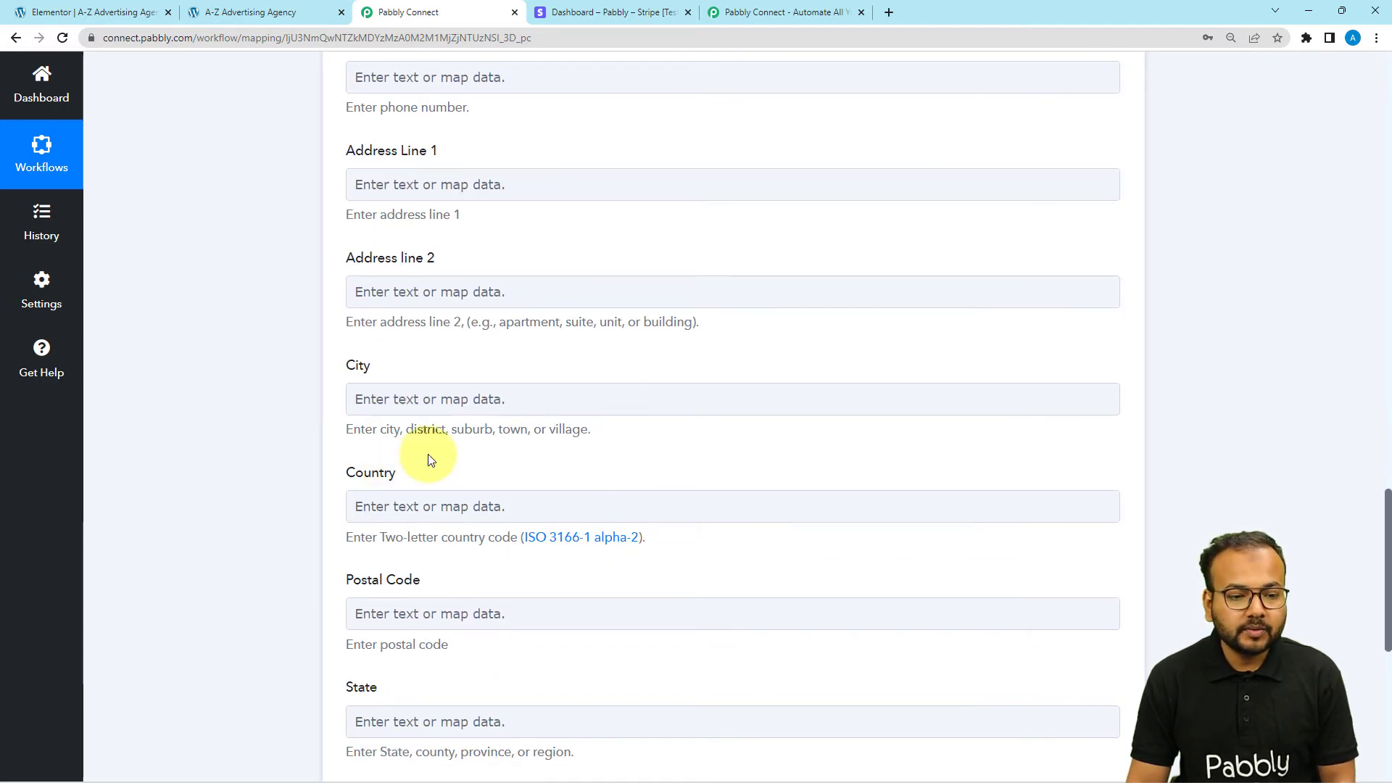
scroll(427, 457, "up", 6)
scroll(428, 454, "up", 1)
scroll(431, 456, "up", 4)
scroll(429, 460, "up", 5)
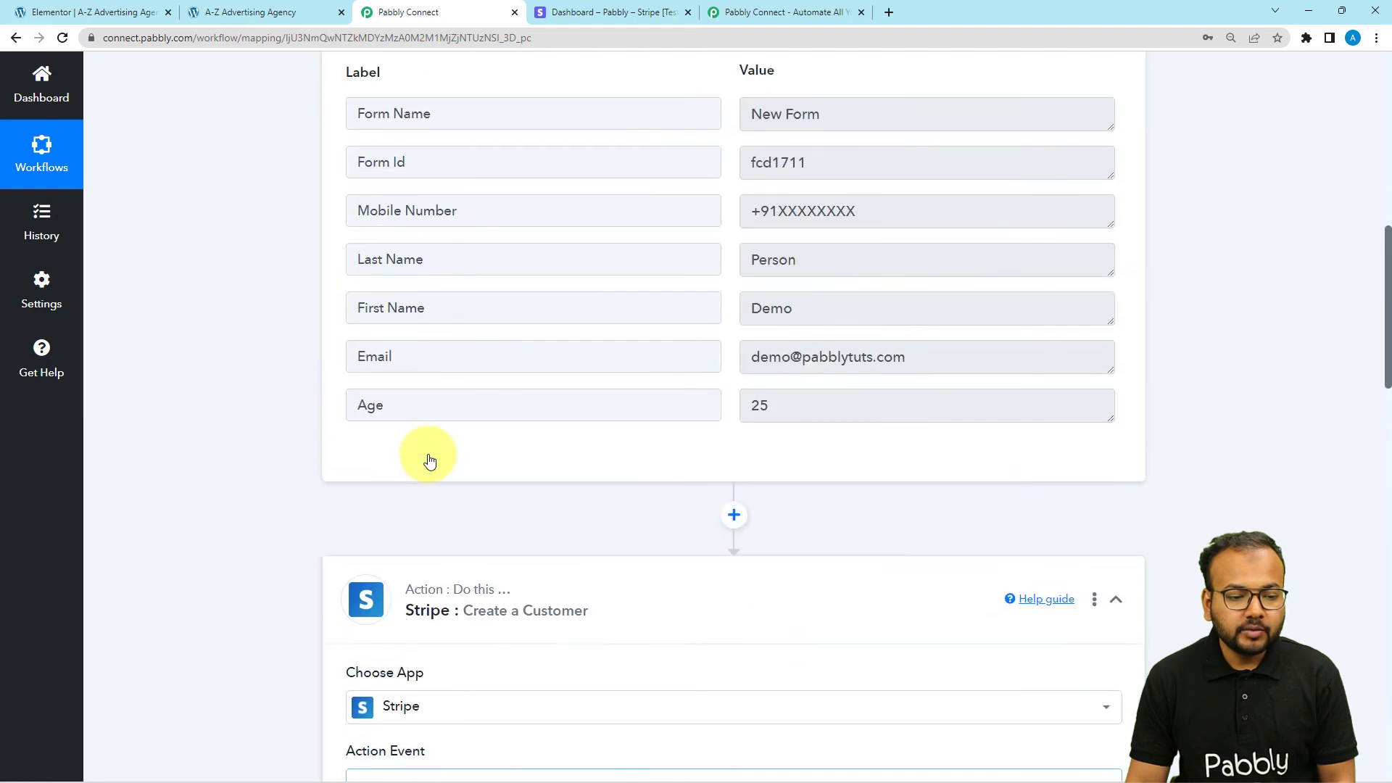
scroll(439, 384, "up", 3)
left_click_drag(421, 297, 393, 304)
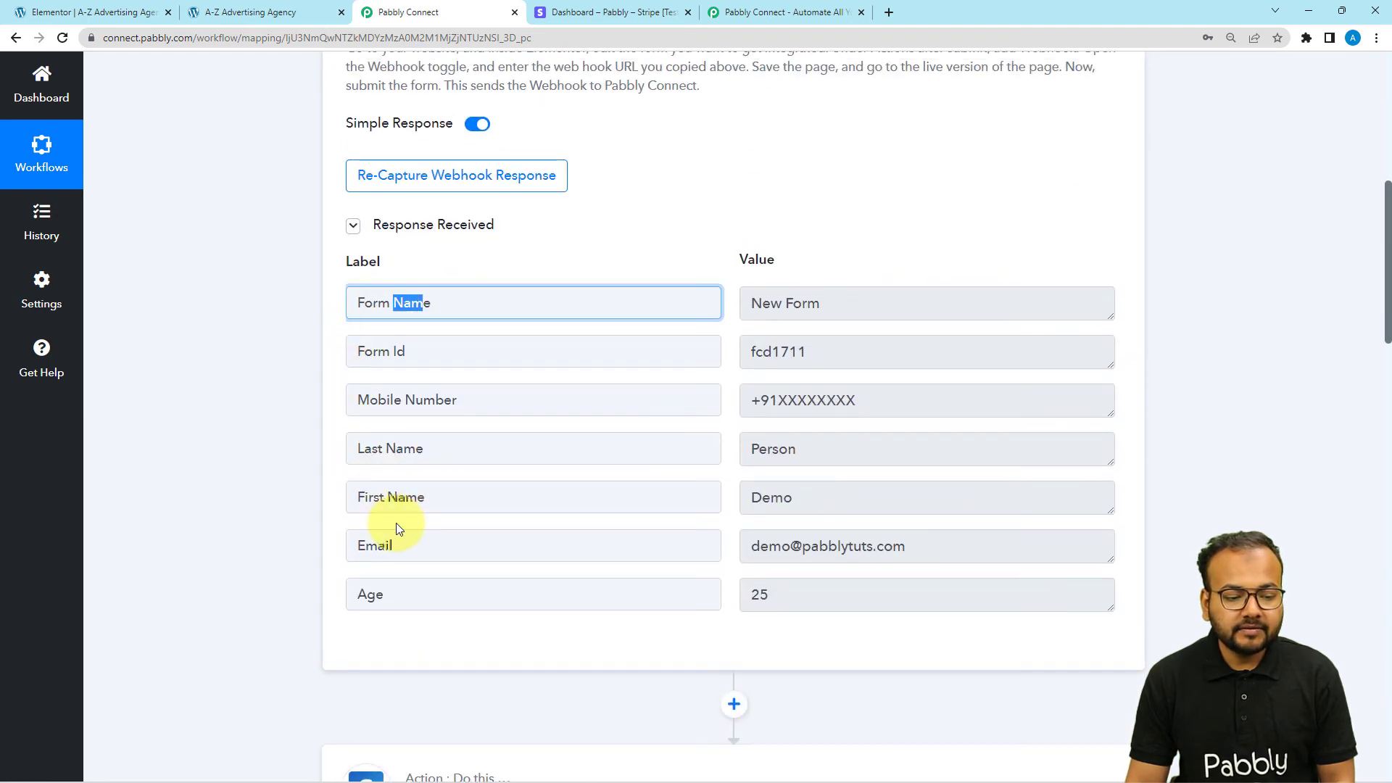
left_click(472, 395)
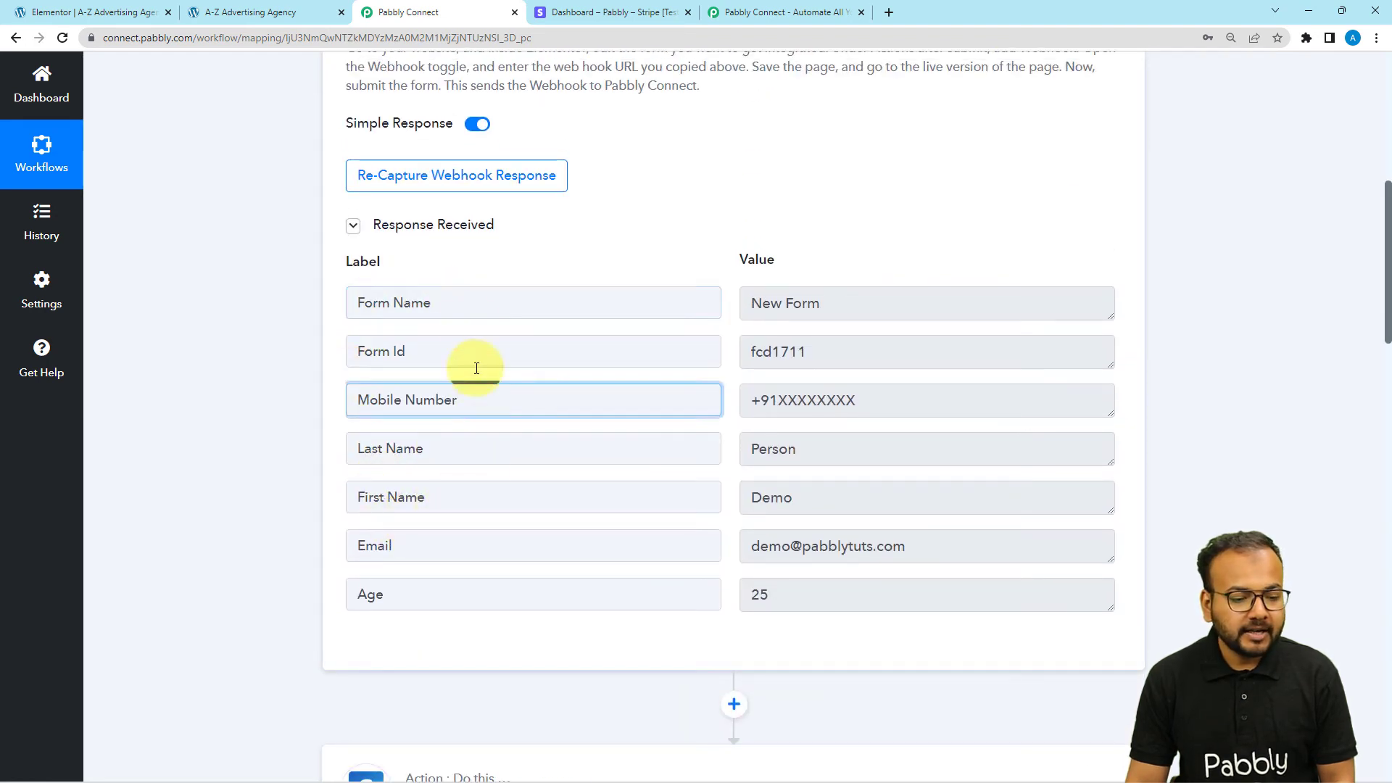
left_click(460, 310)
left_click(461, 406)
left_click(465, 512)
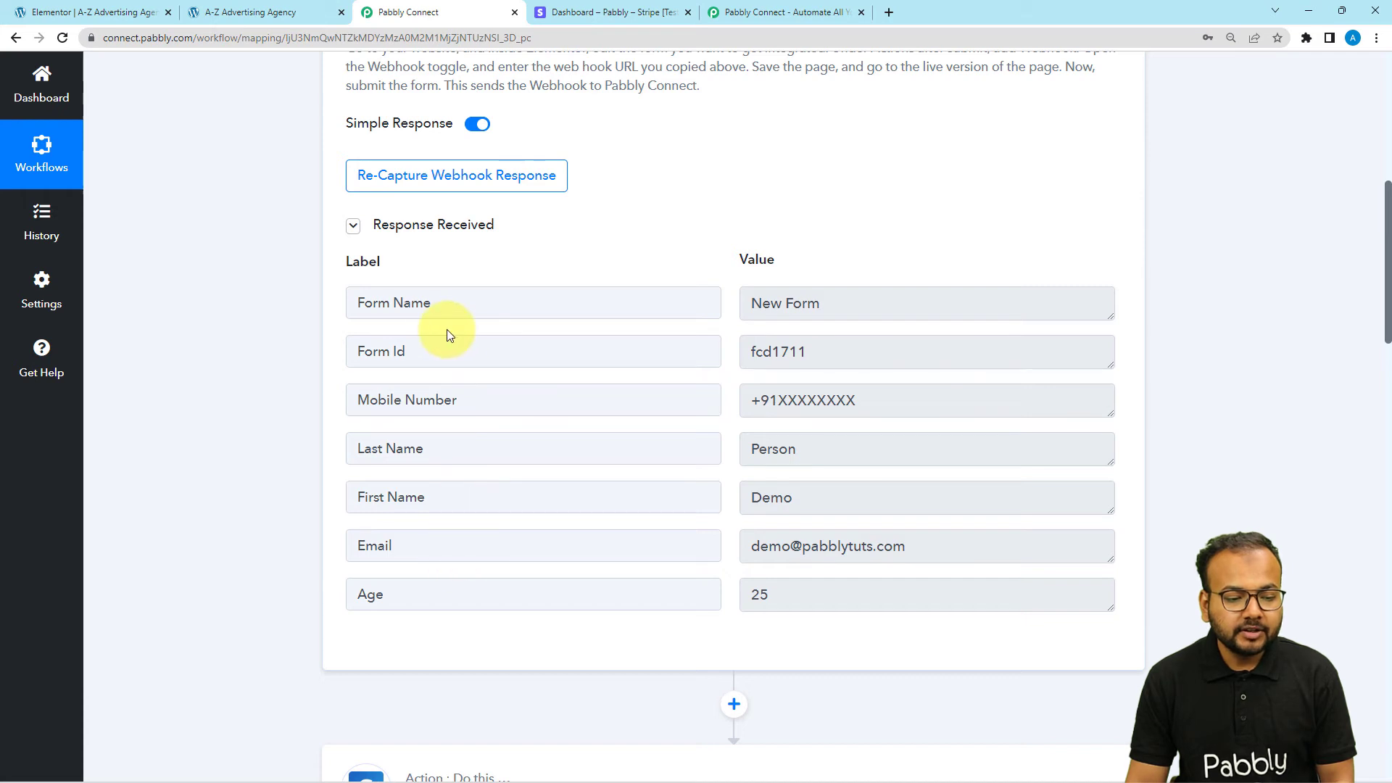
scroll(275, 374, "down", 5)
scroll(276, 374, "down", 6)
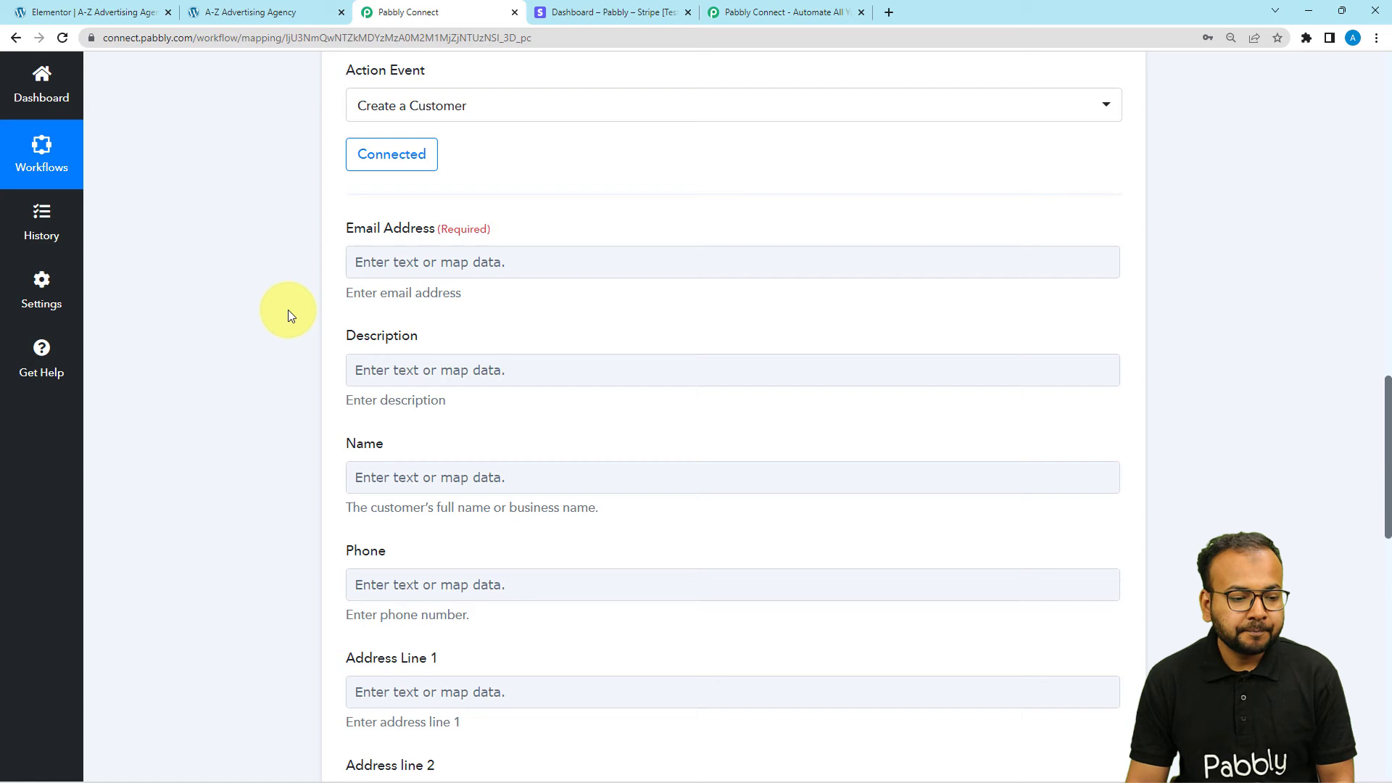
Step: Map the Elementor form's submitted Email into the customer's Email Address field
left_click(414, 264)
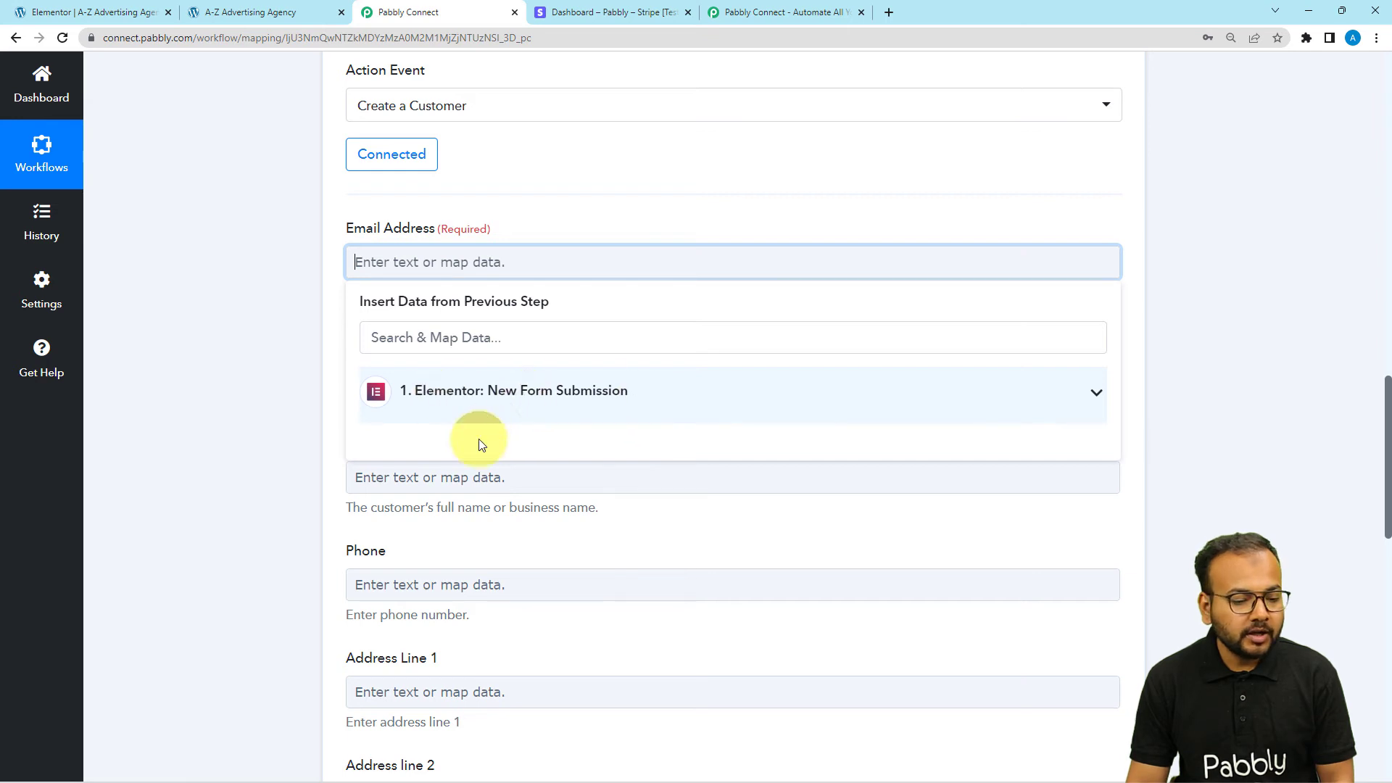
left_click(481, 400)
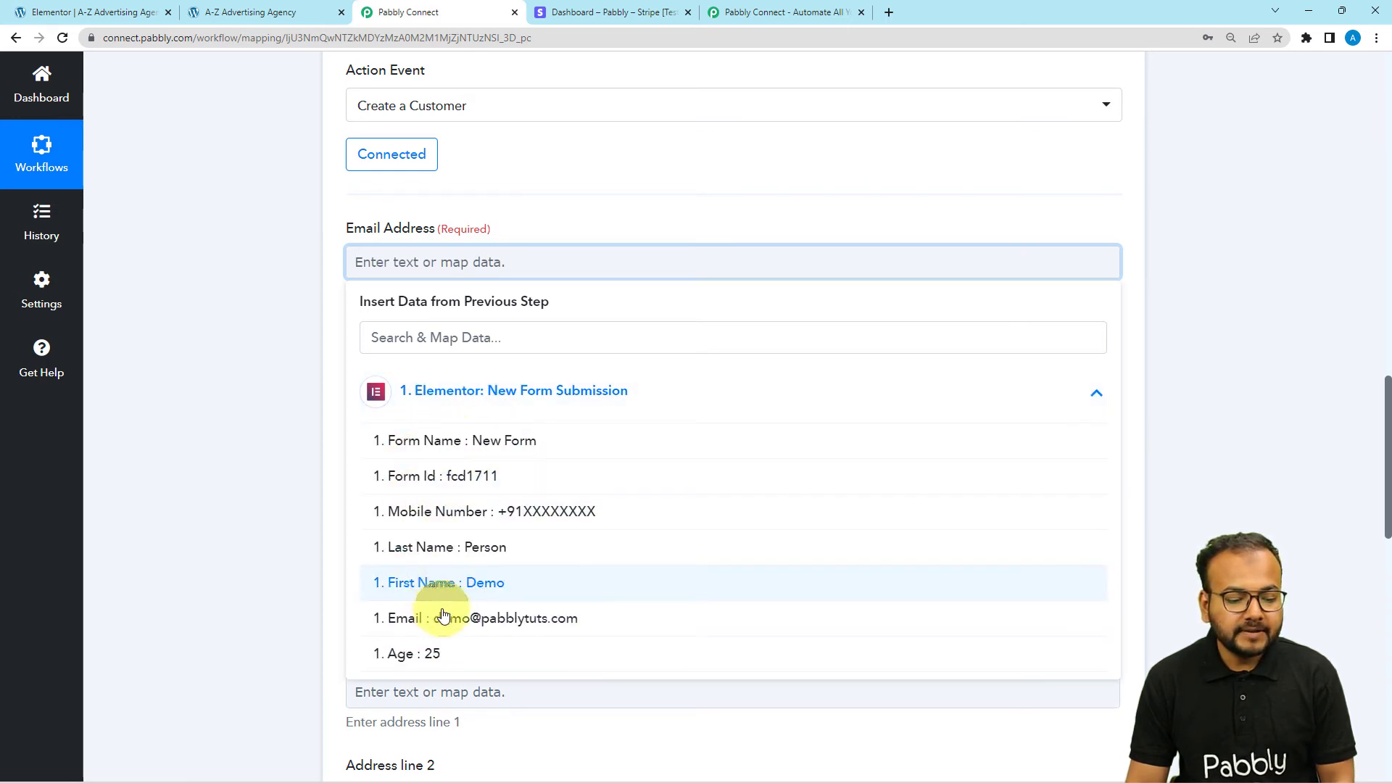
left_click(420, 623)
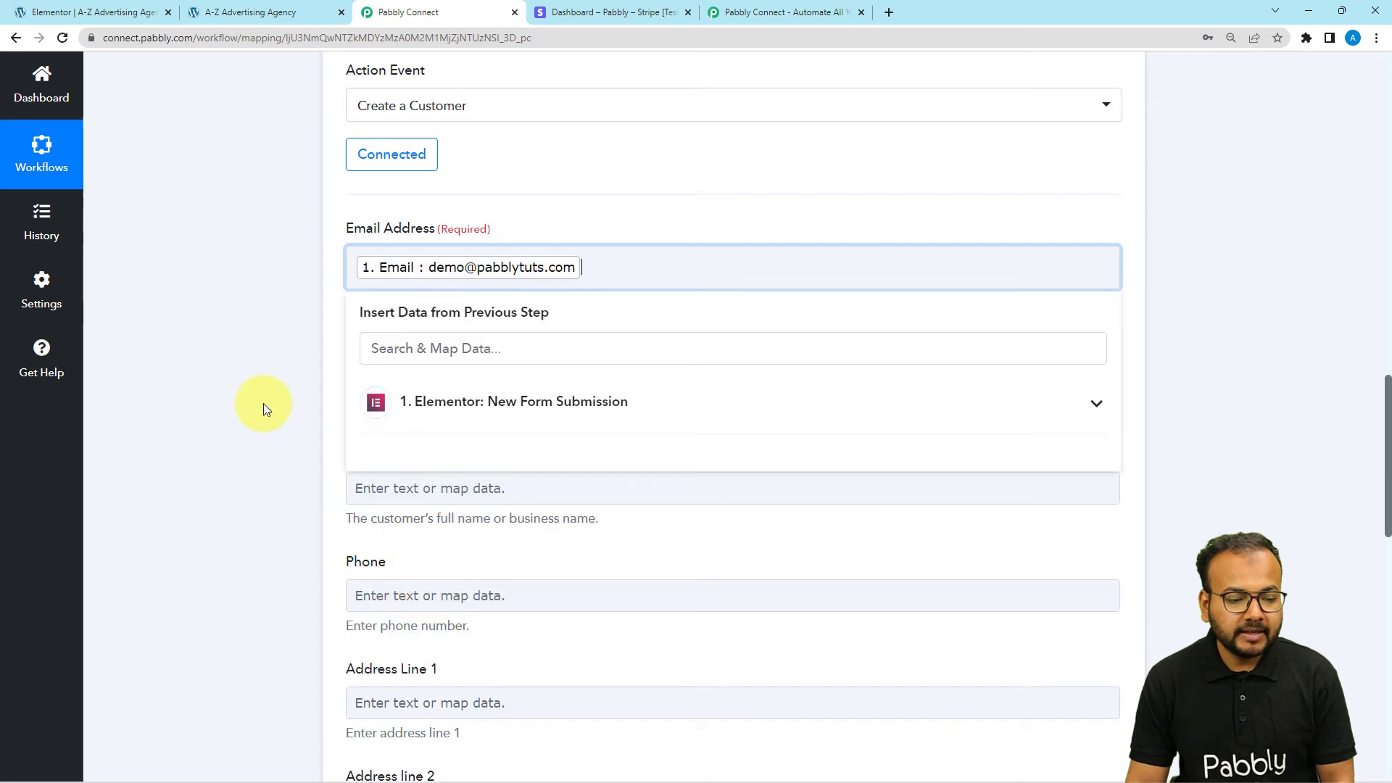
left_click(265, 404)
scroll(267, 405, "down", 2)
Step: Set the customer Description to 'Form Submission Contacts'
left_click(389, 235)
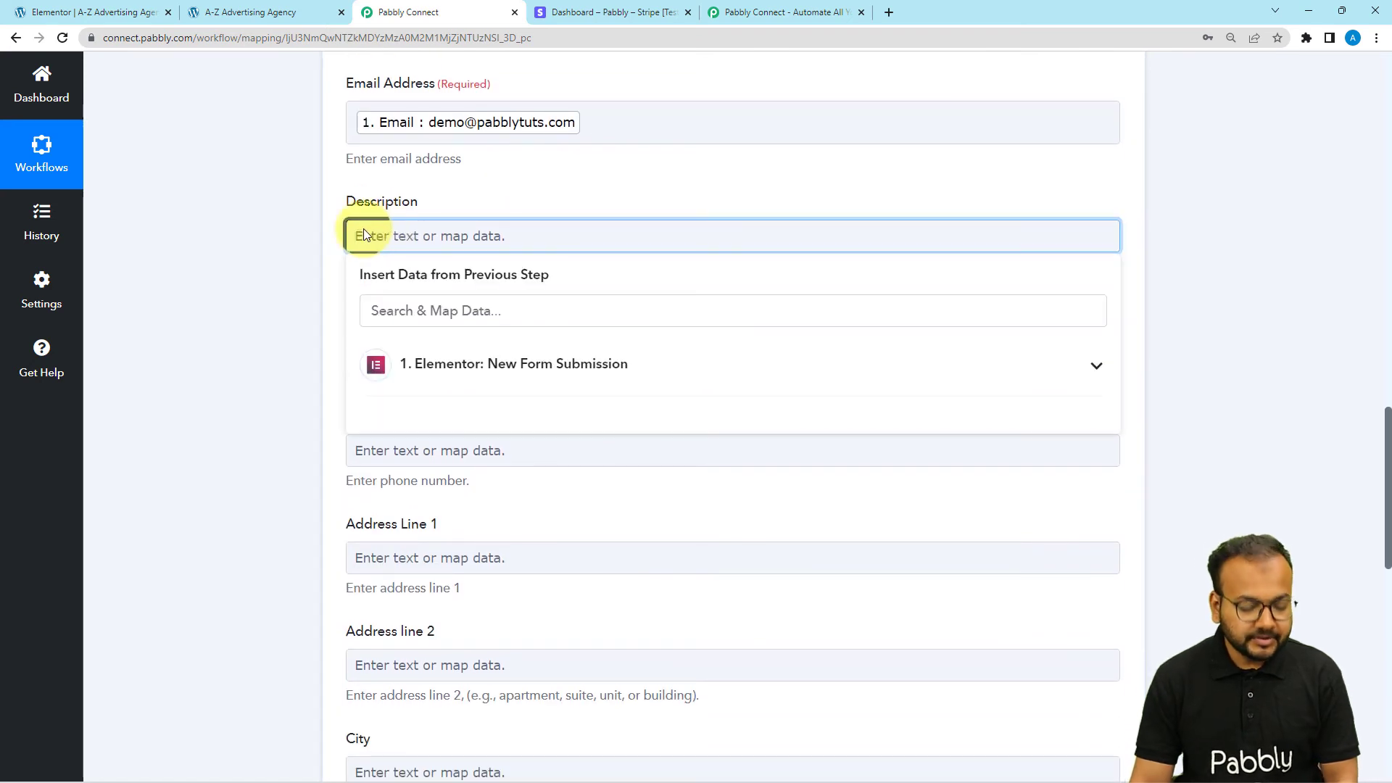
type("Form")
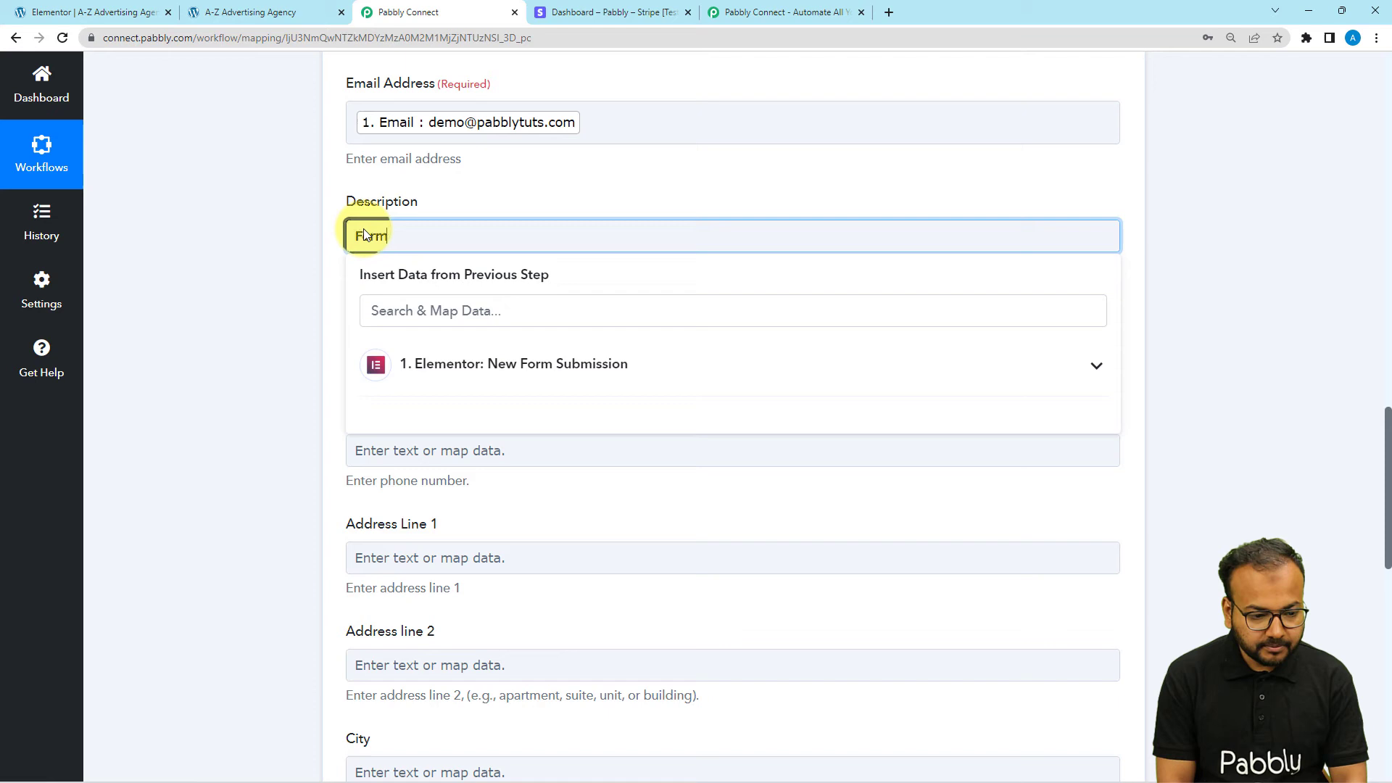
type(" Submi")
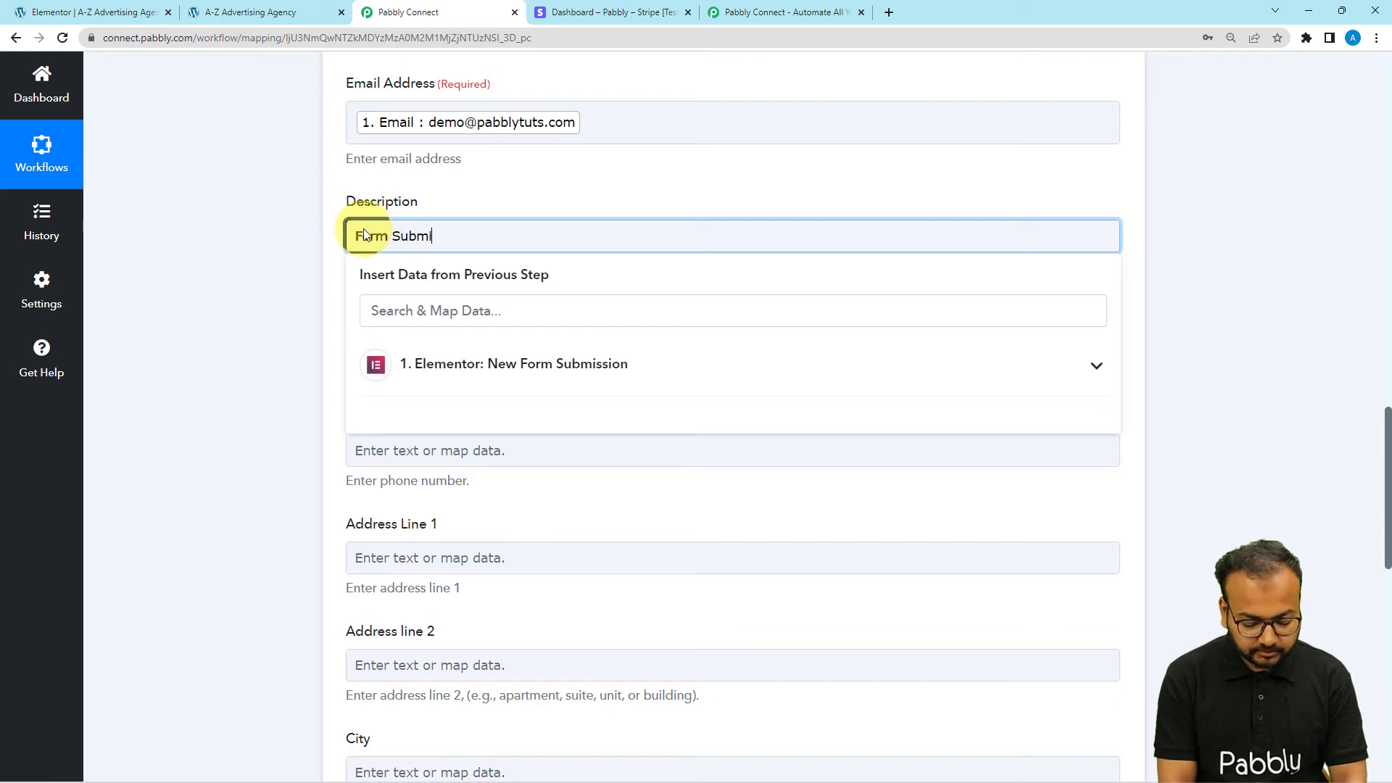
type("ssion C")
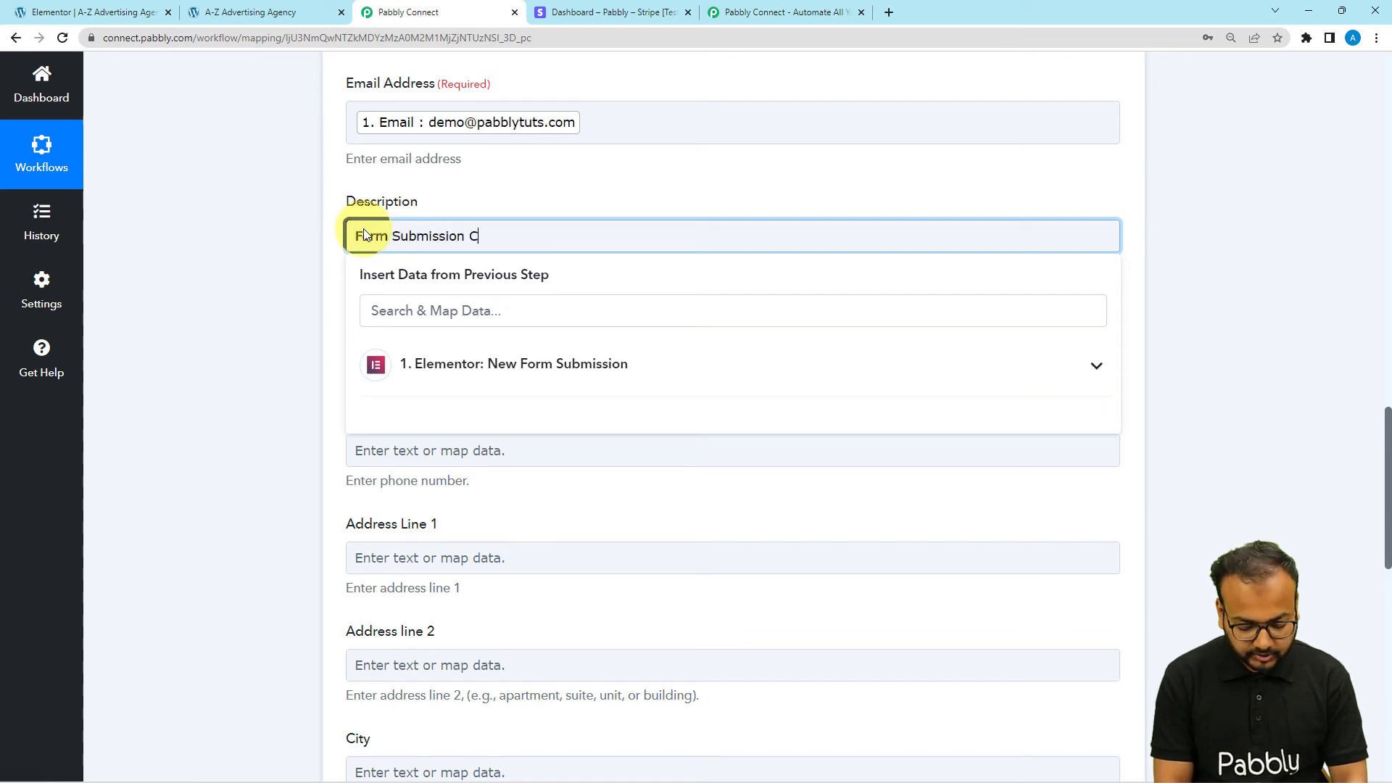
type("ontac")
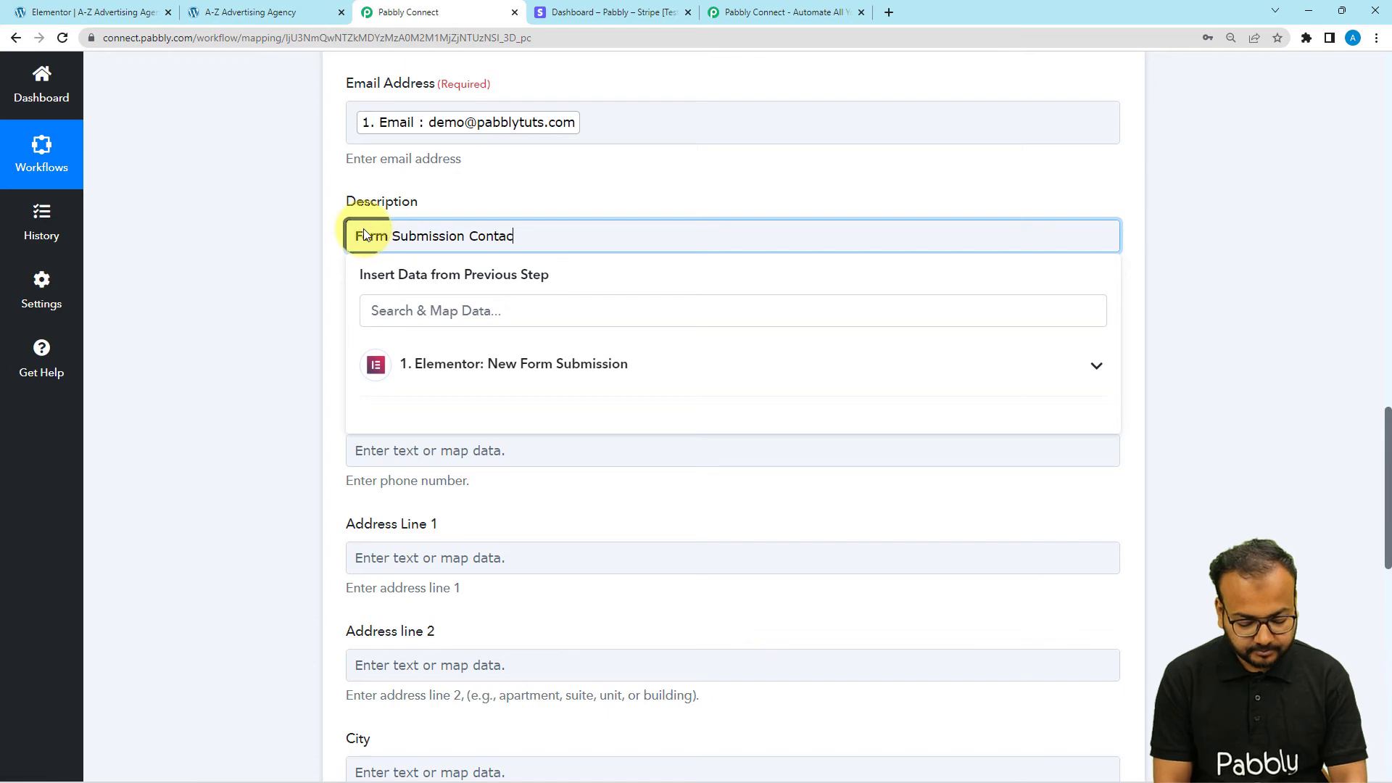
type("s")
key("BackSpace")
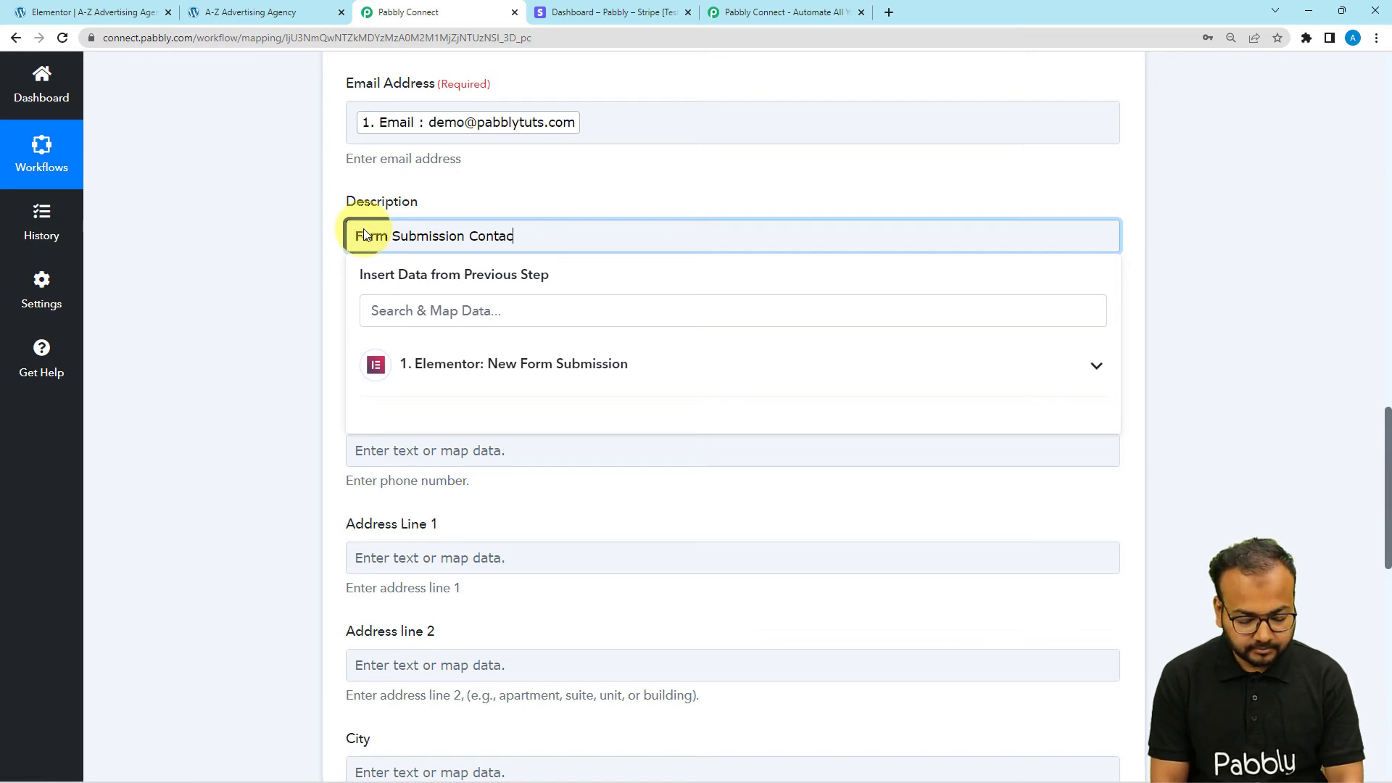
type("ts")
left_click(403, 205)
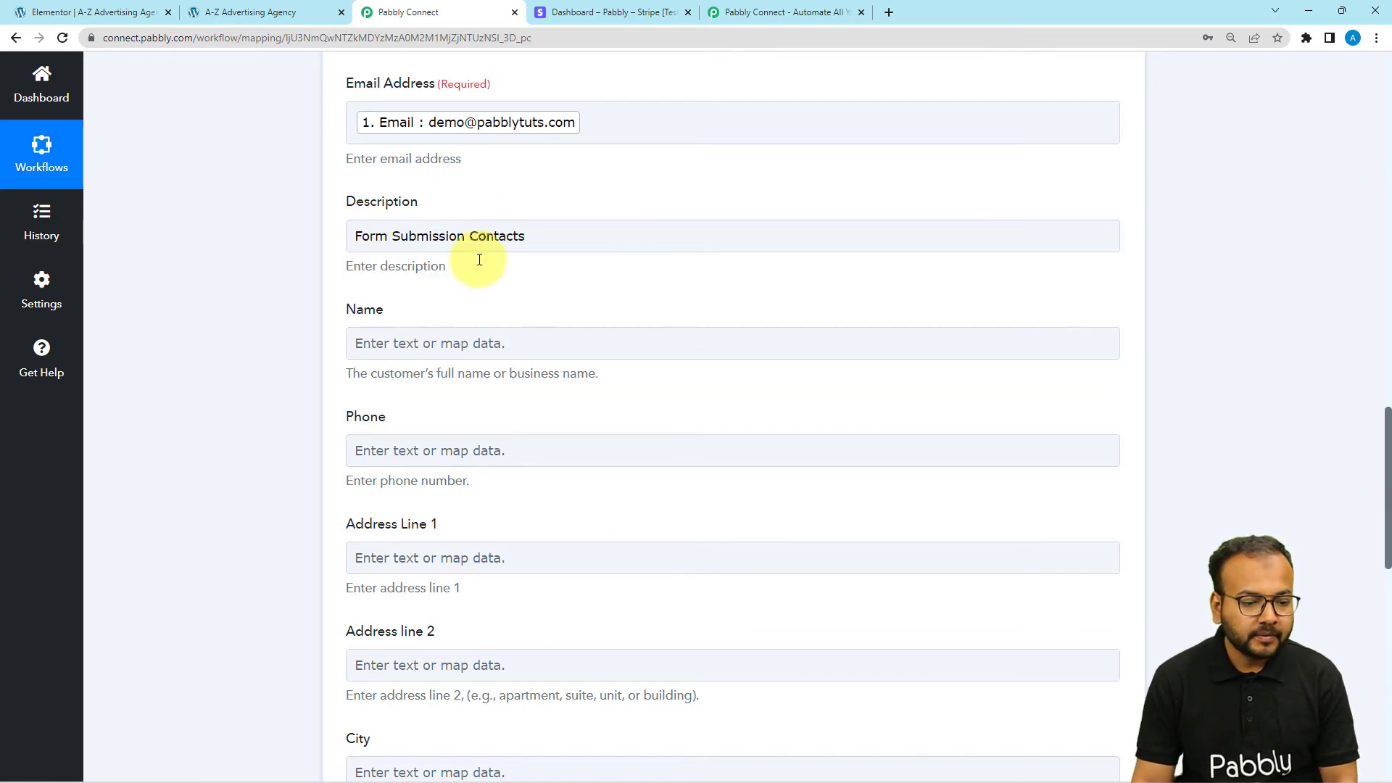
Step: Fill the customer Name with the form's First Name followed by Last Name
left_click(477, 337)
scroll(479, 340, "down", 2)
left_click(478, 346)
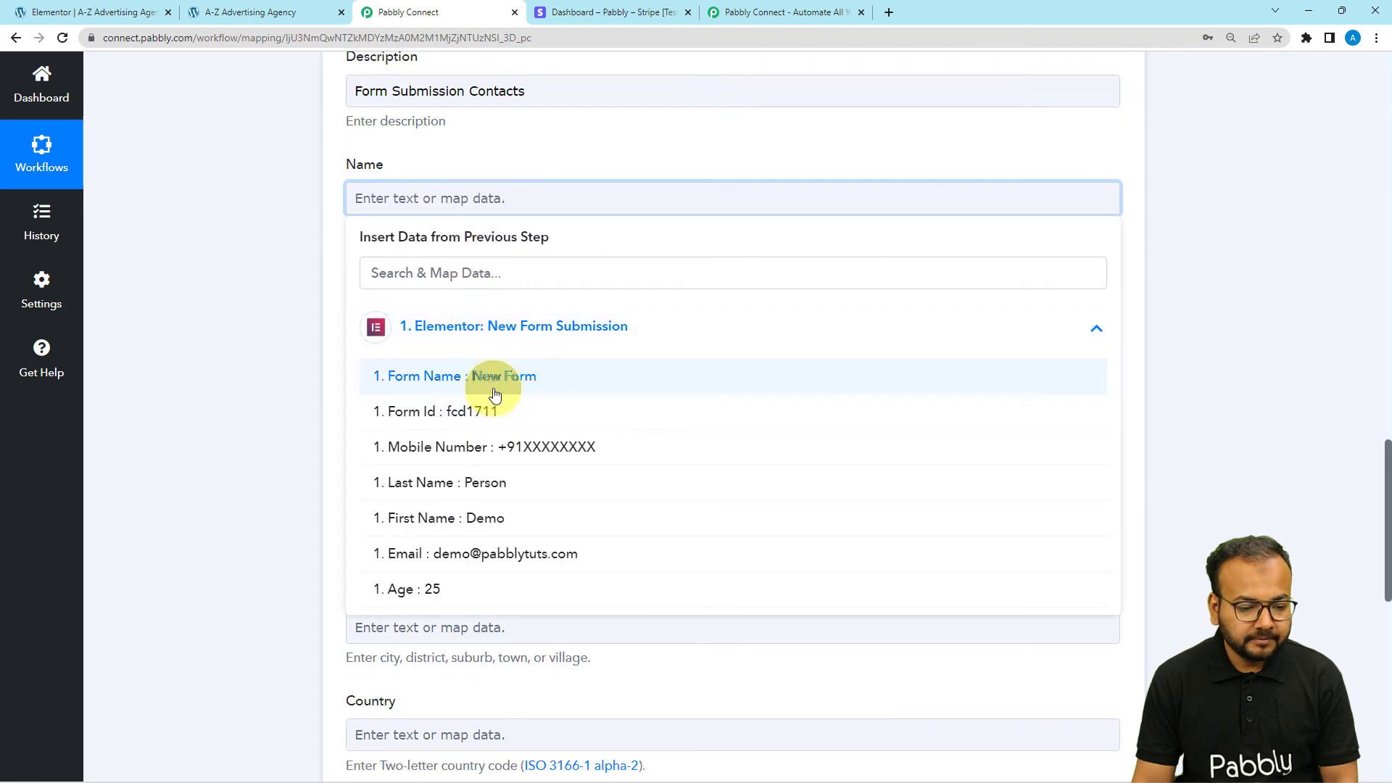
left_click(435, 532)
left_click(460, 349)
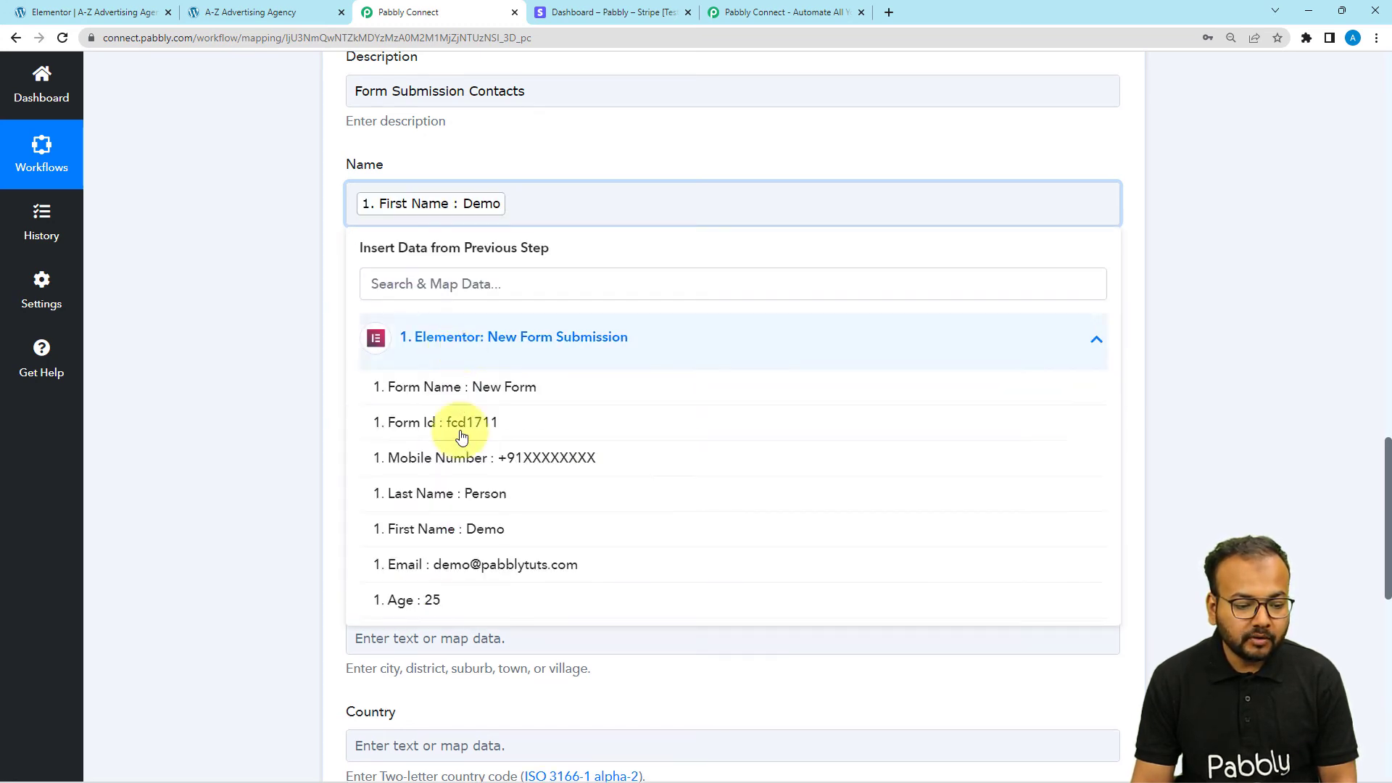
left_click(408, 493)
left_click(373, 253)
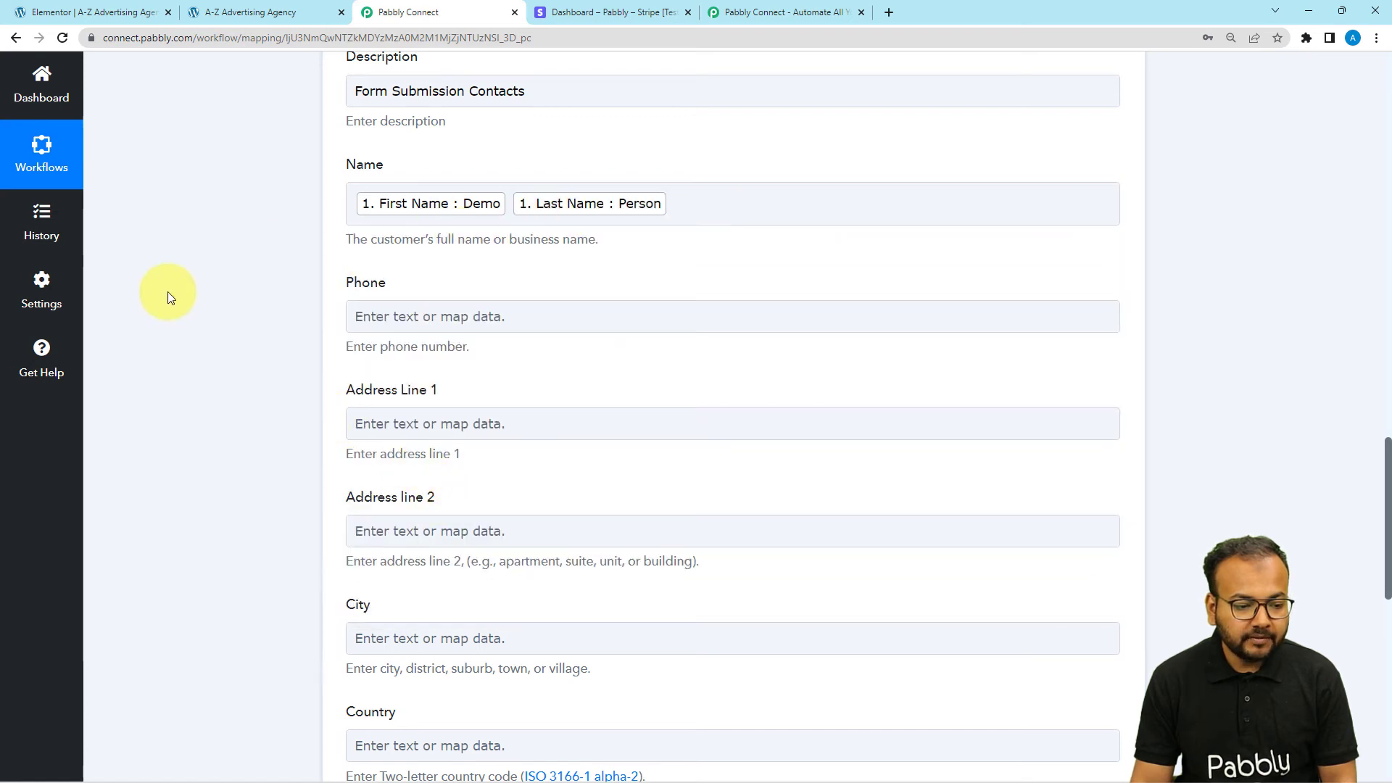
Step: Map the form's Mobile Number into the customer's Phone field
scroll(168, 292, "down", 1)
left_click(395, 245)
left_click(410, 377)
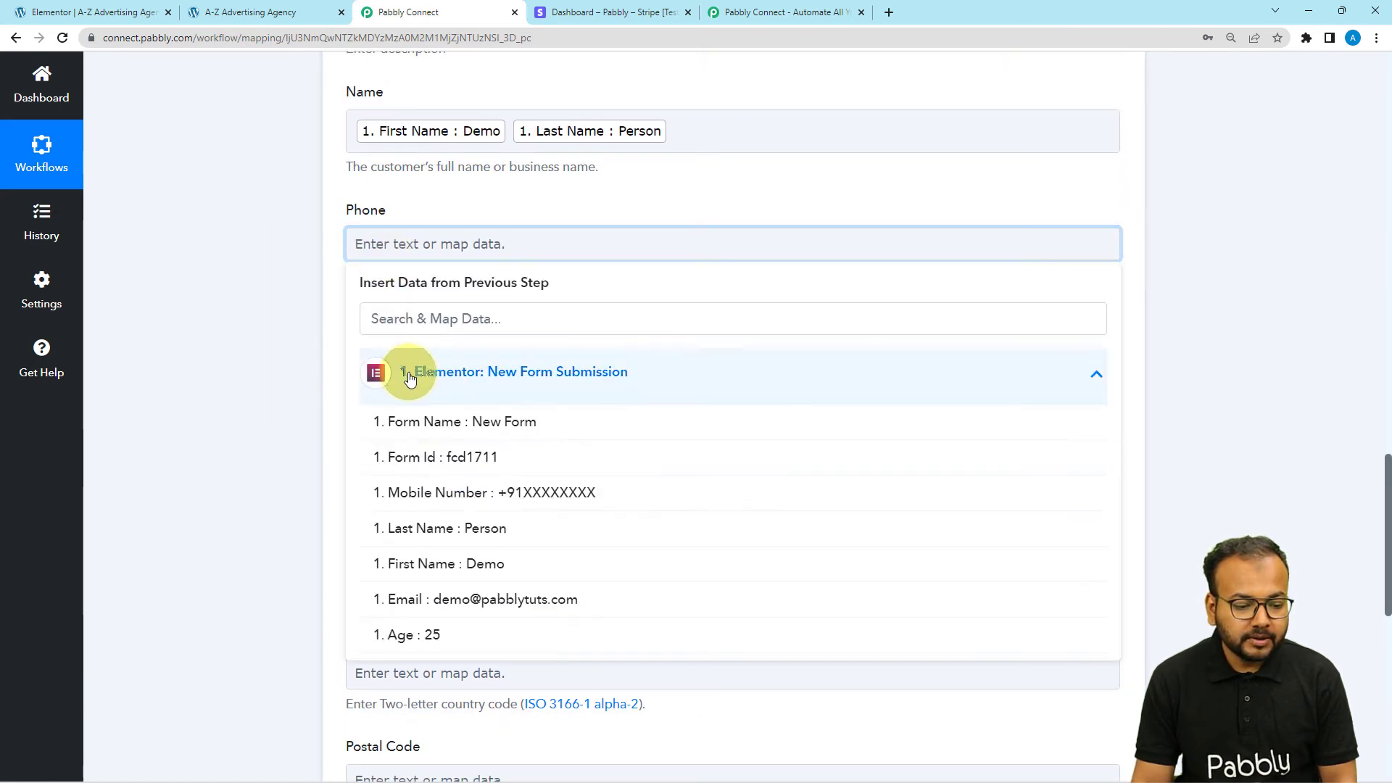
left_click(876, 492)
left_click(254, 404)
Step: Leave the optional address fields empty and move past them
scroll(254, 405, "down", 2)
scroll(305, 388, "down", 2)
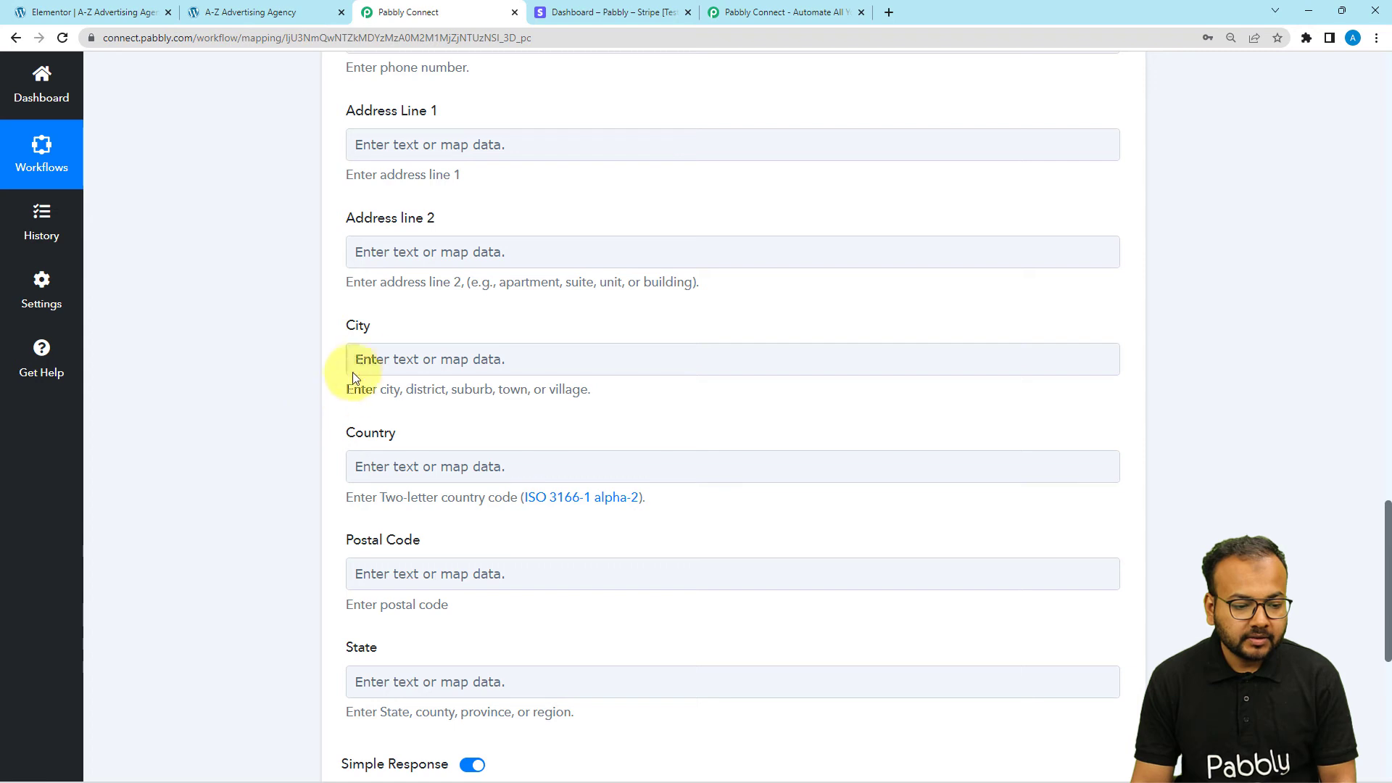
left_click(353, 371)
scroll(369, 355, "down", 1)
scroll(368, 357, "up", 2)
key("shift+Tab")
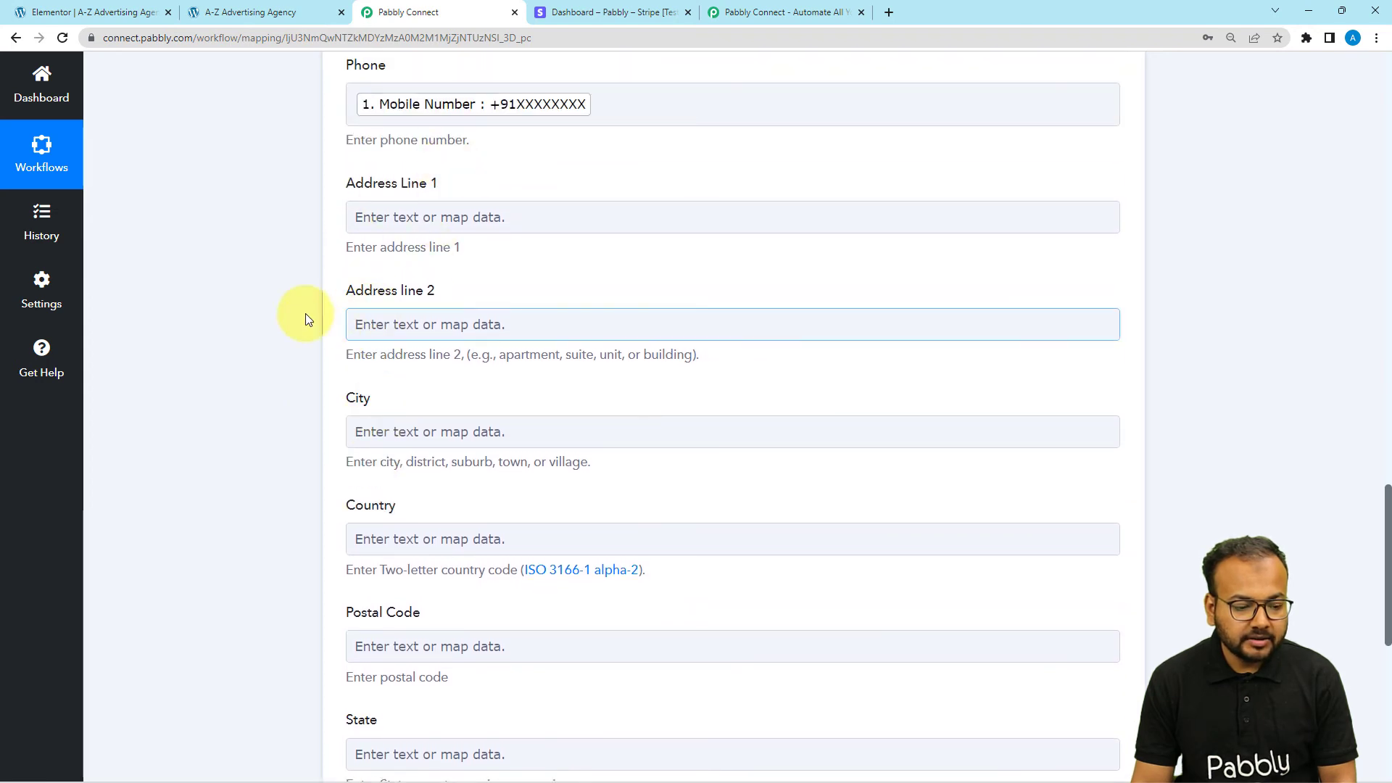
scroll(290, 316, "down", 2)
left_click(268, 314)
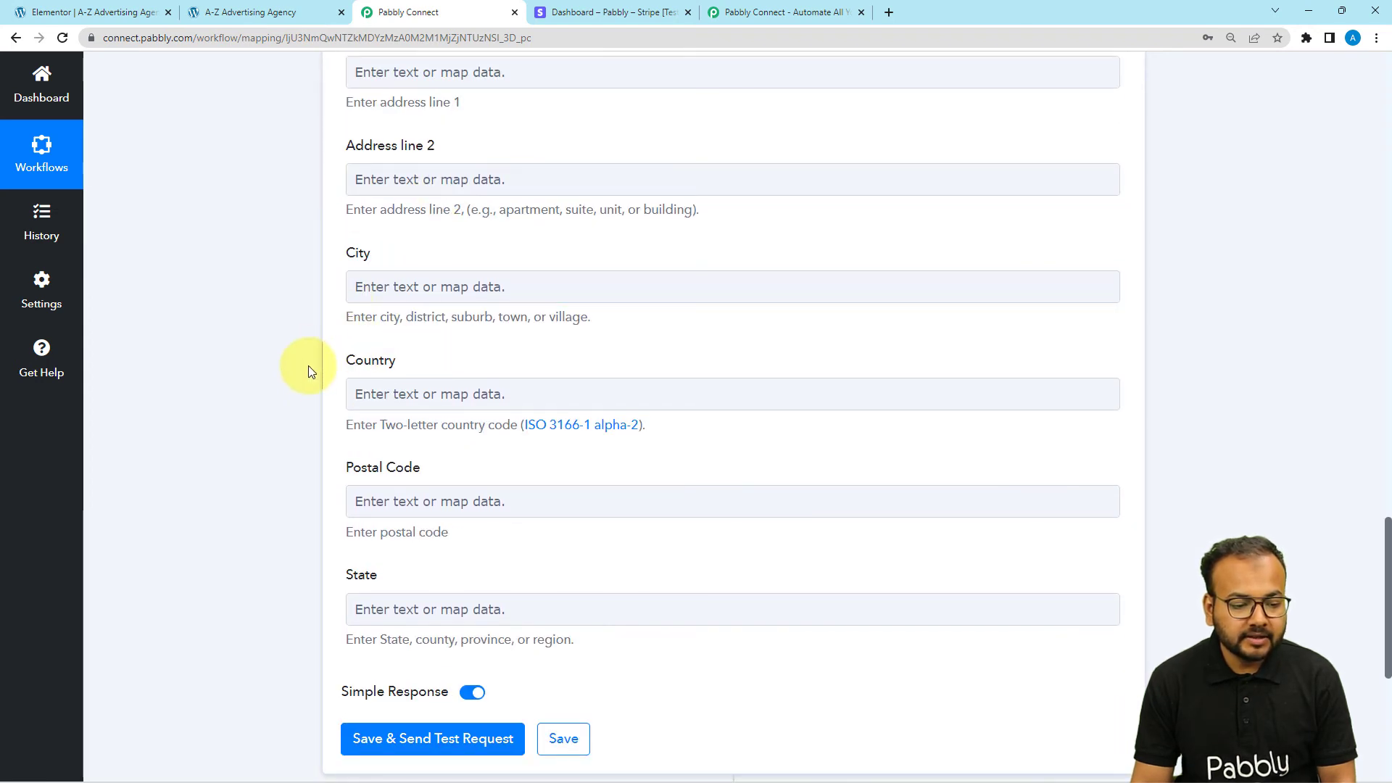
Step: Open Stripe's test-mode Customers list, with Dummy Customer as the newest entry
scroll(308, 372, "down", 1)
scroll(306, 369, "down", 1)
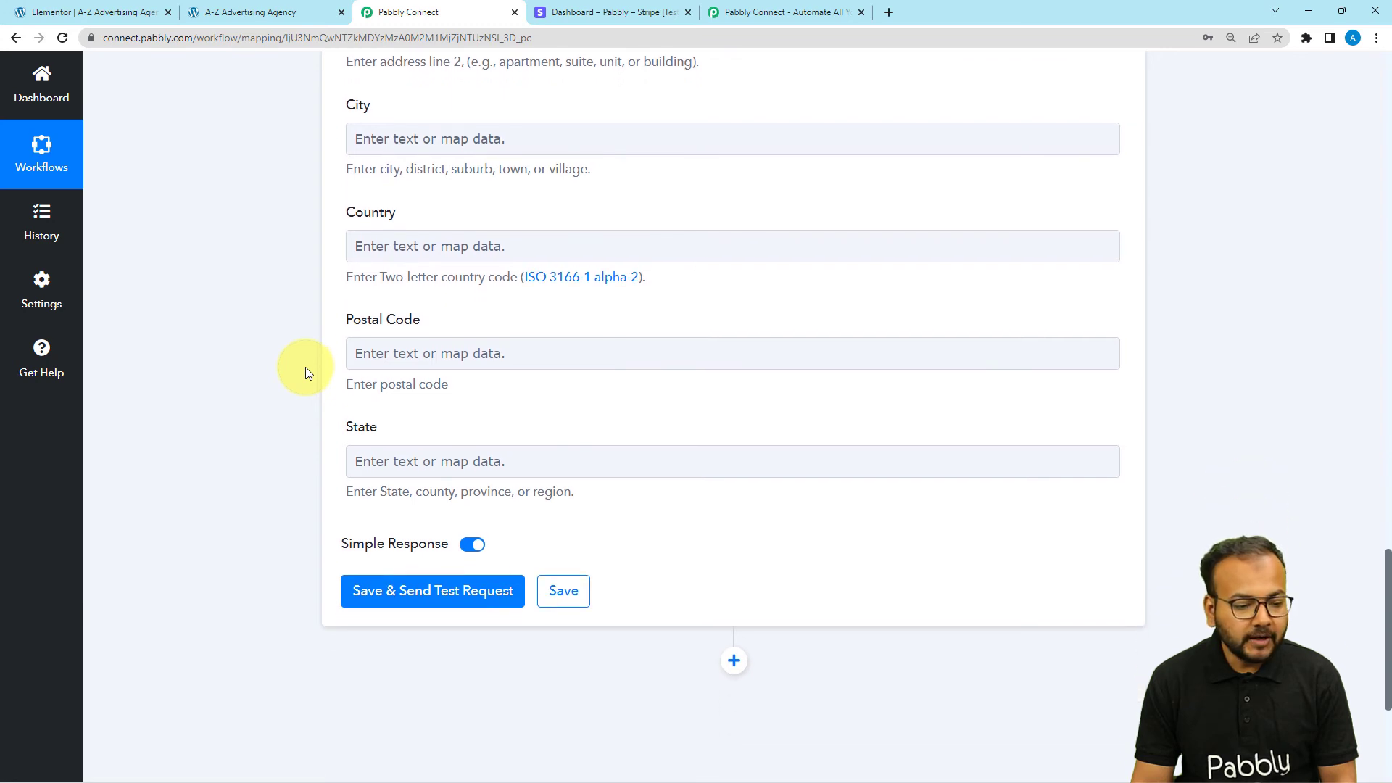
scroll(312, 362, "down", 1)
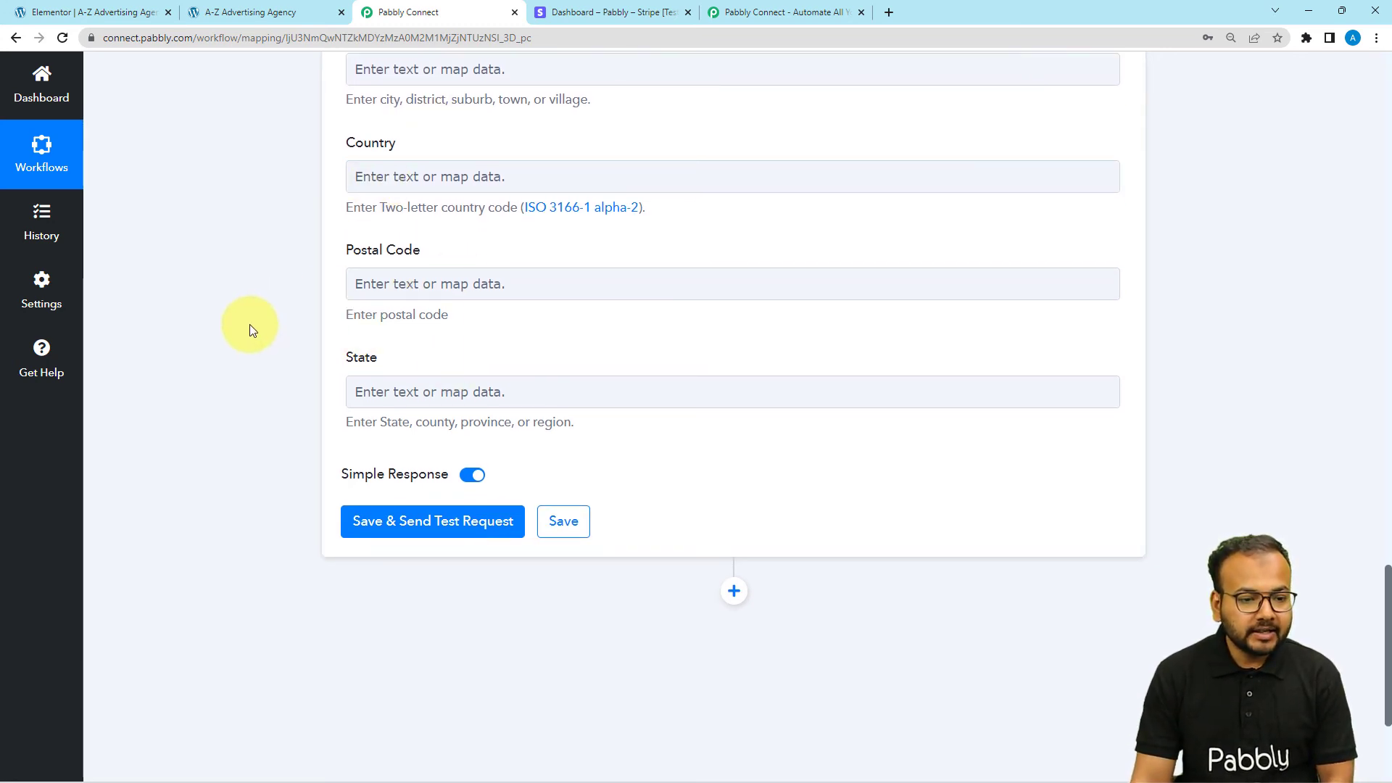
scroll(268, 362, "down", 2)
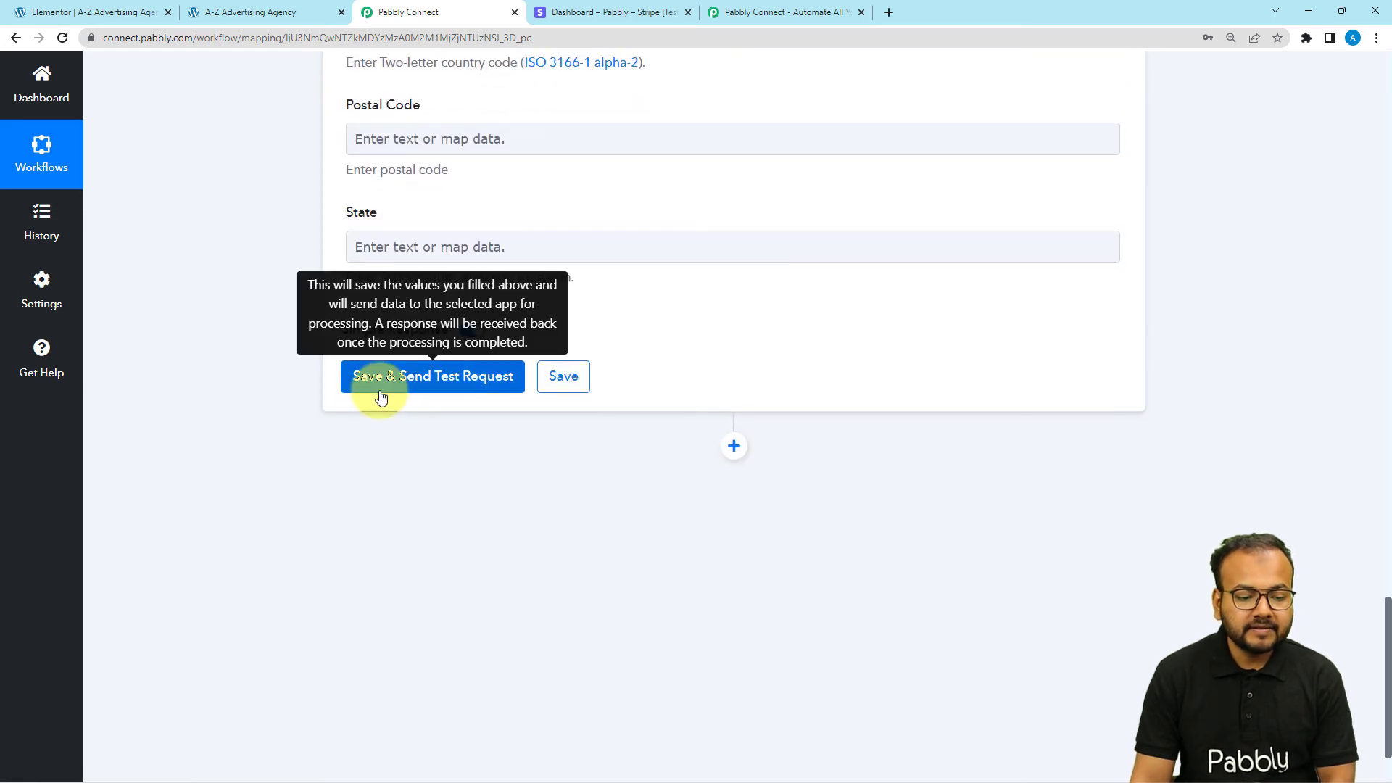
left_click(568, 18)
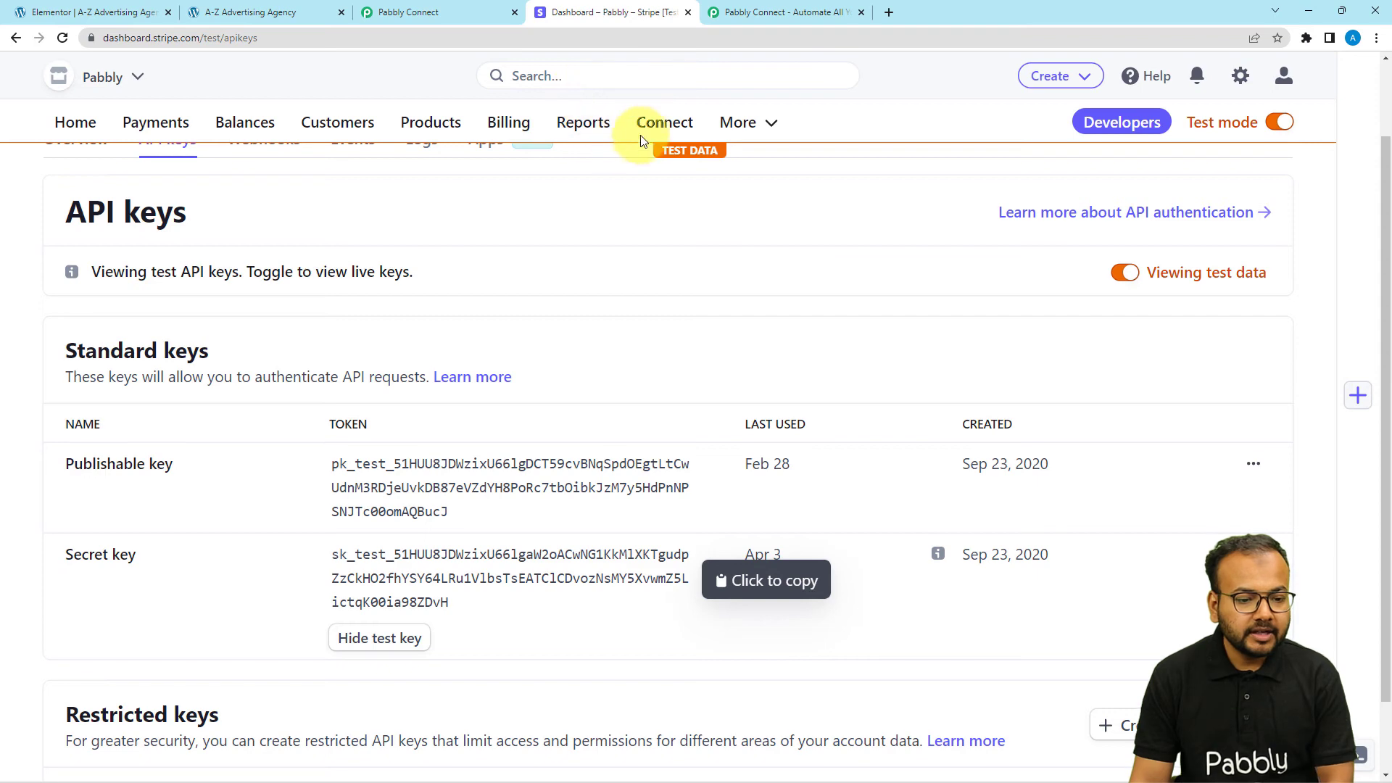
left_click(346, 137)
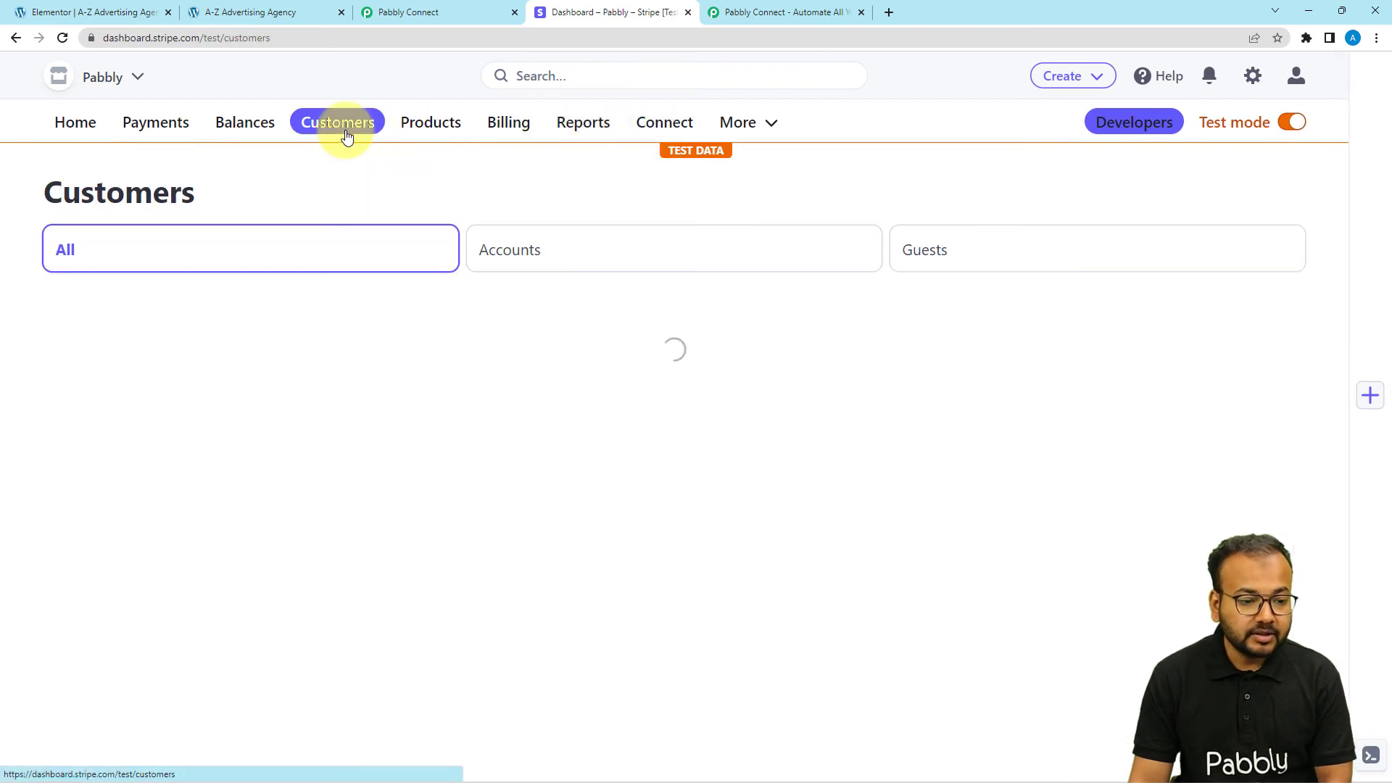
left_click(454, 10)
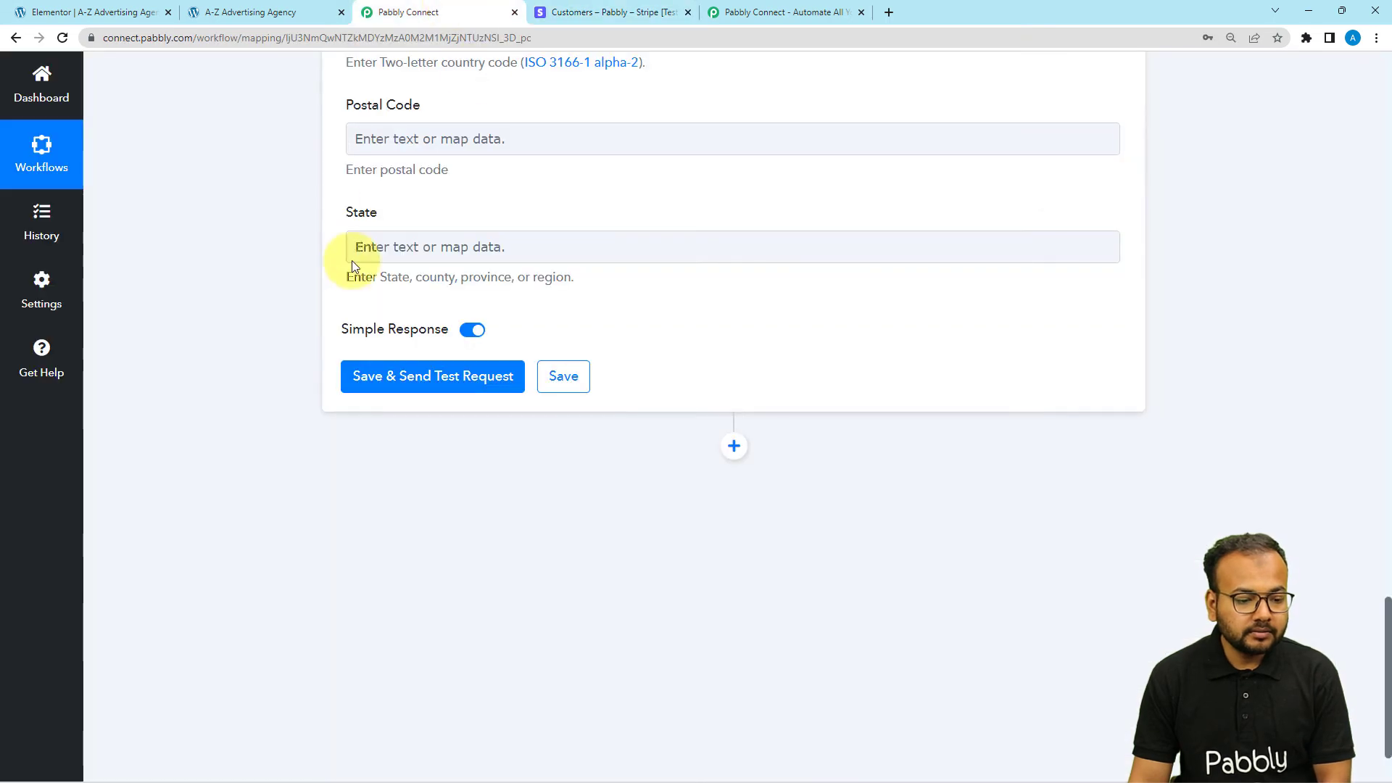
left_click(387, 384)
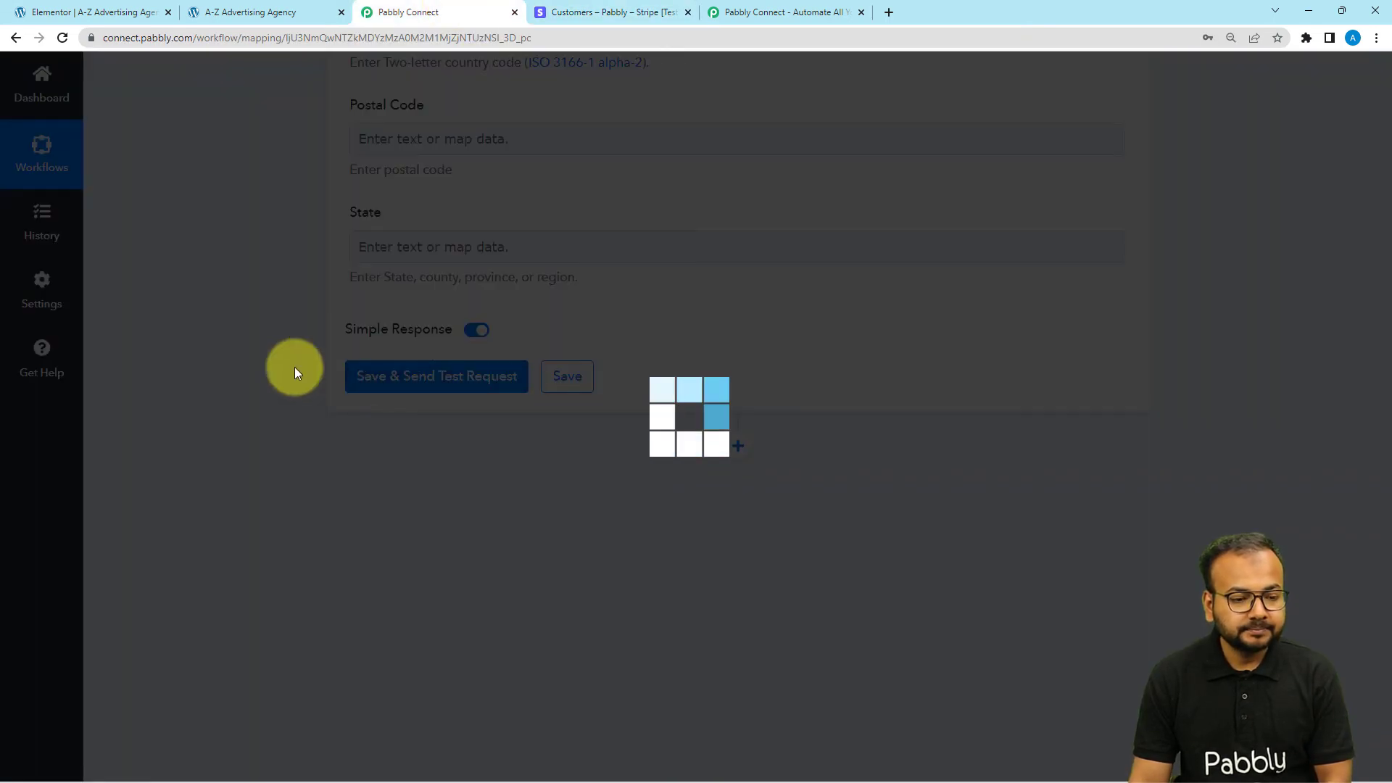
scroll(294, 367, "down", 3)
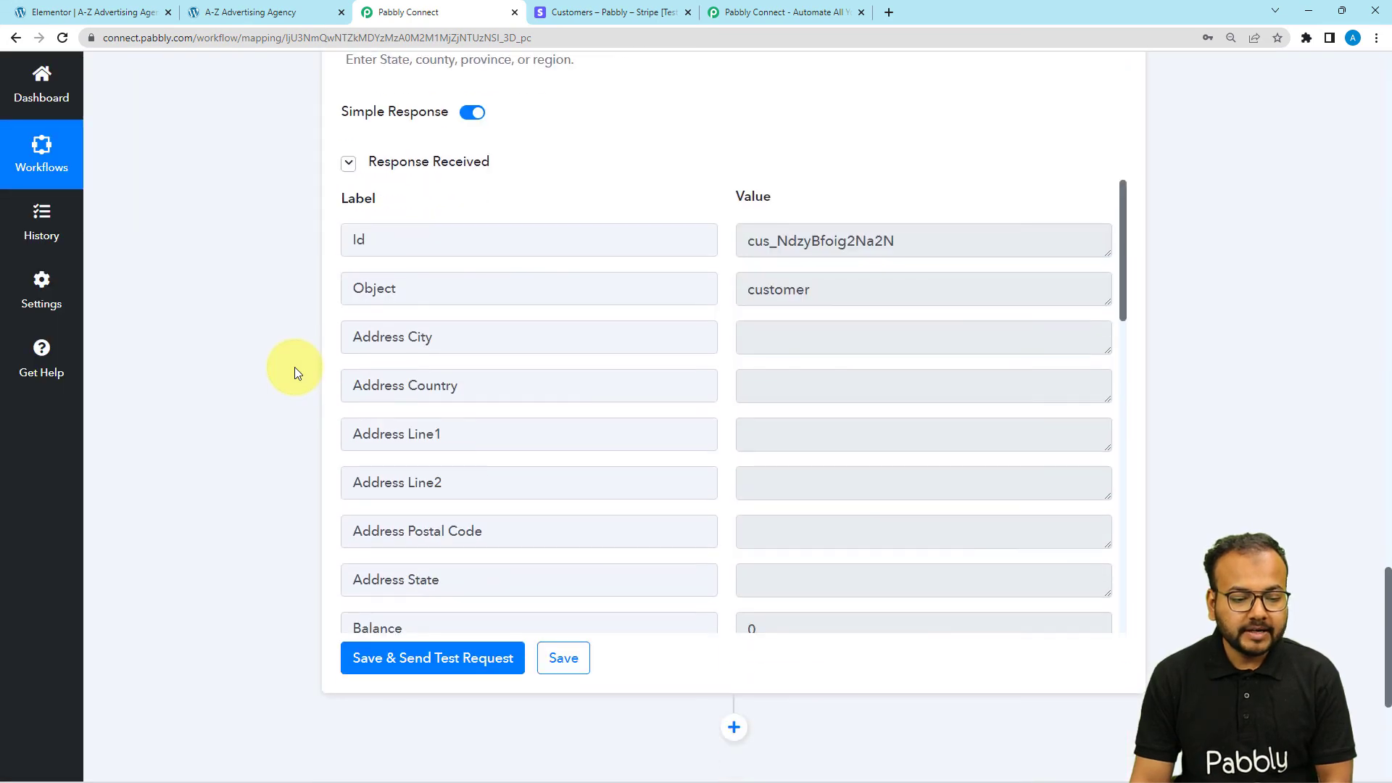
scroll(499, 374, "down", 2)
scroll(499, 375, "down", 3)
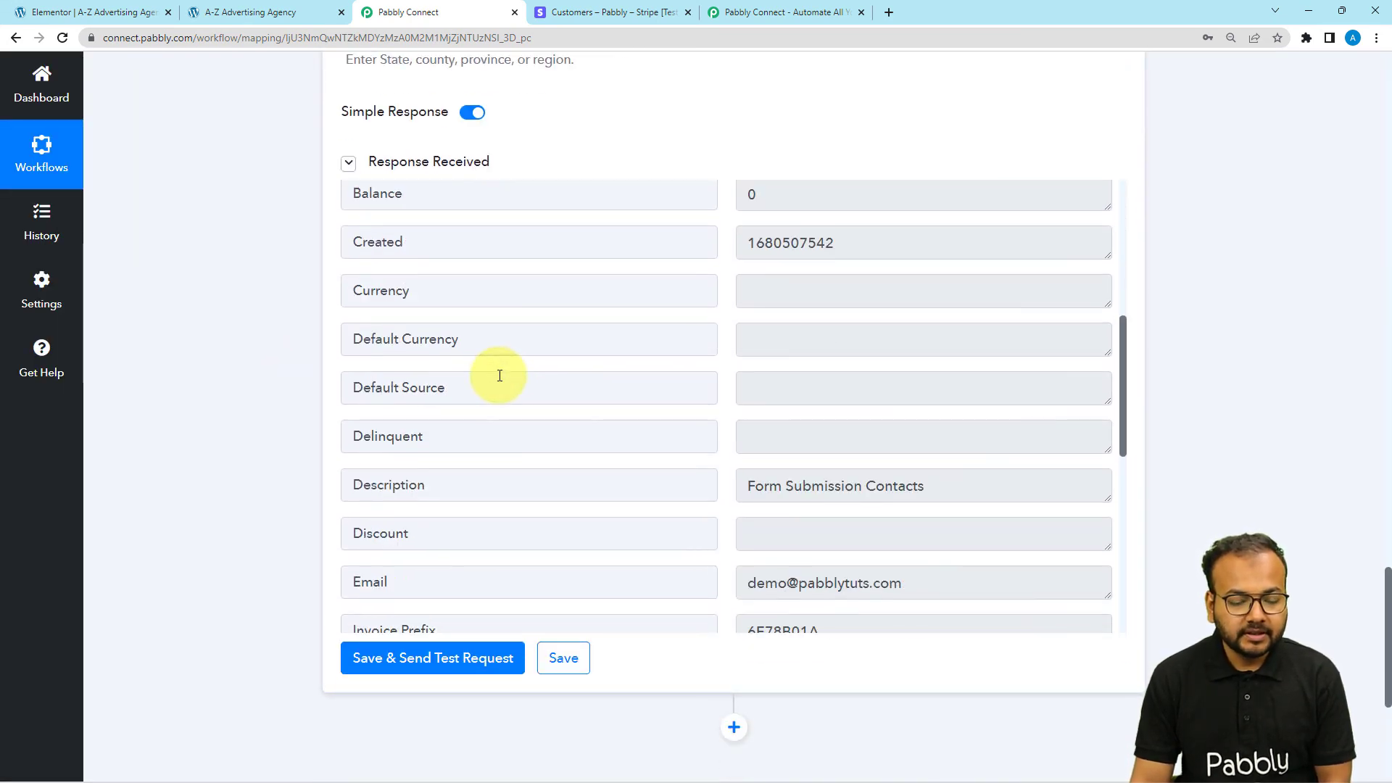
Step: Reload Stripe Customers and open Demo Person to check the Form Submission Contacts description
left_click(585, 13)
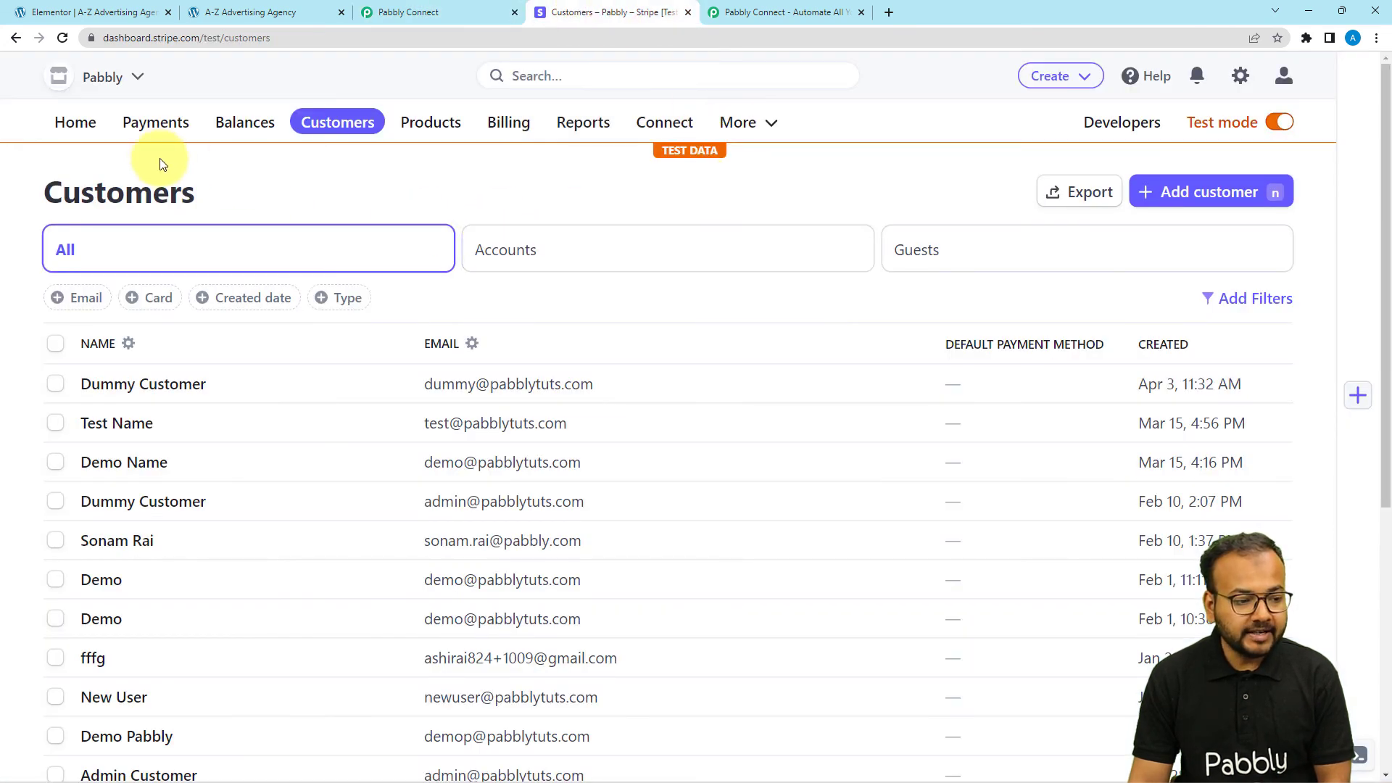
left_click(63, 38)
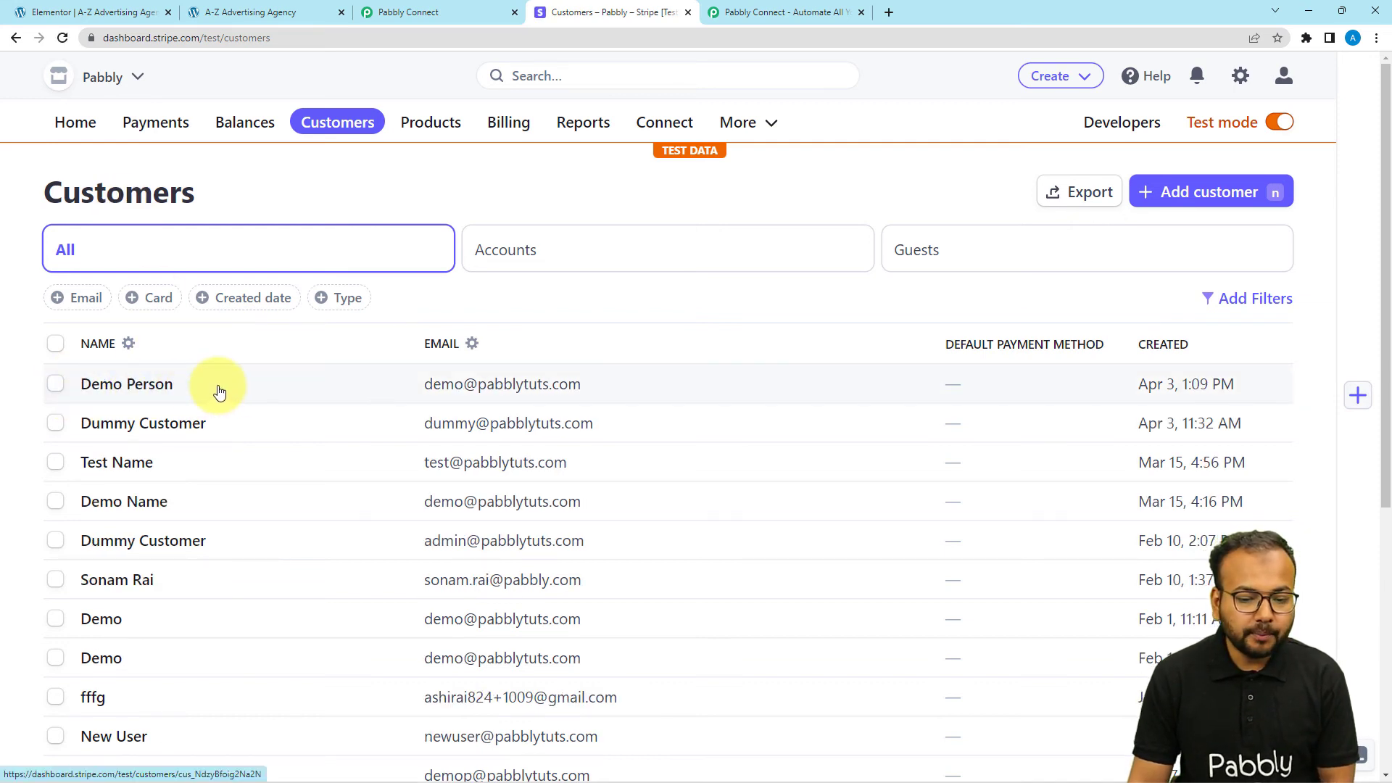
left_click(585, 400)
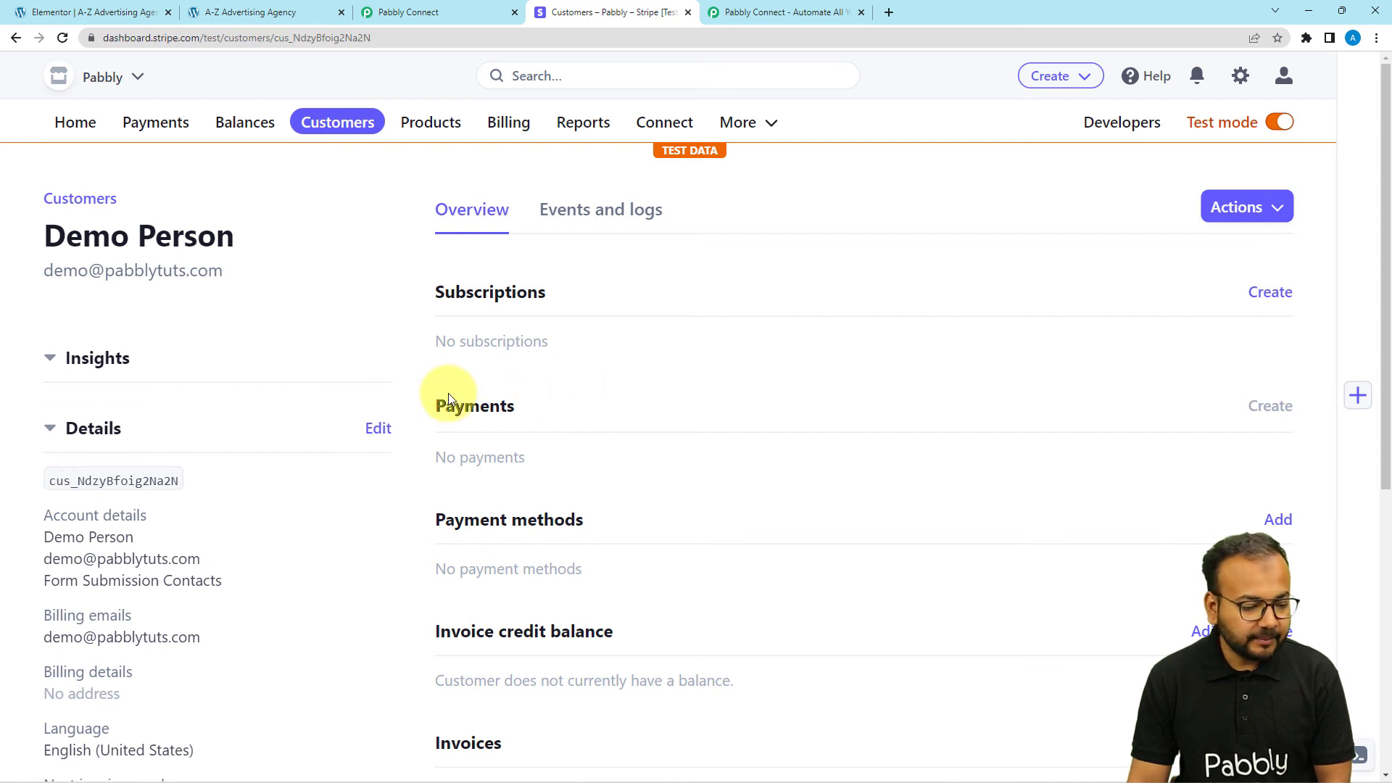
scroll(321, 412, "down", 2)
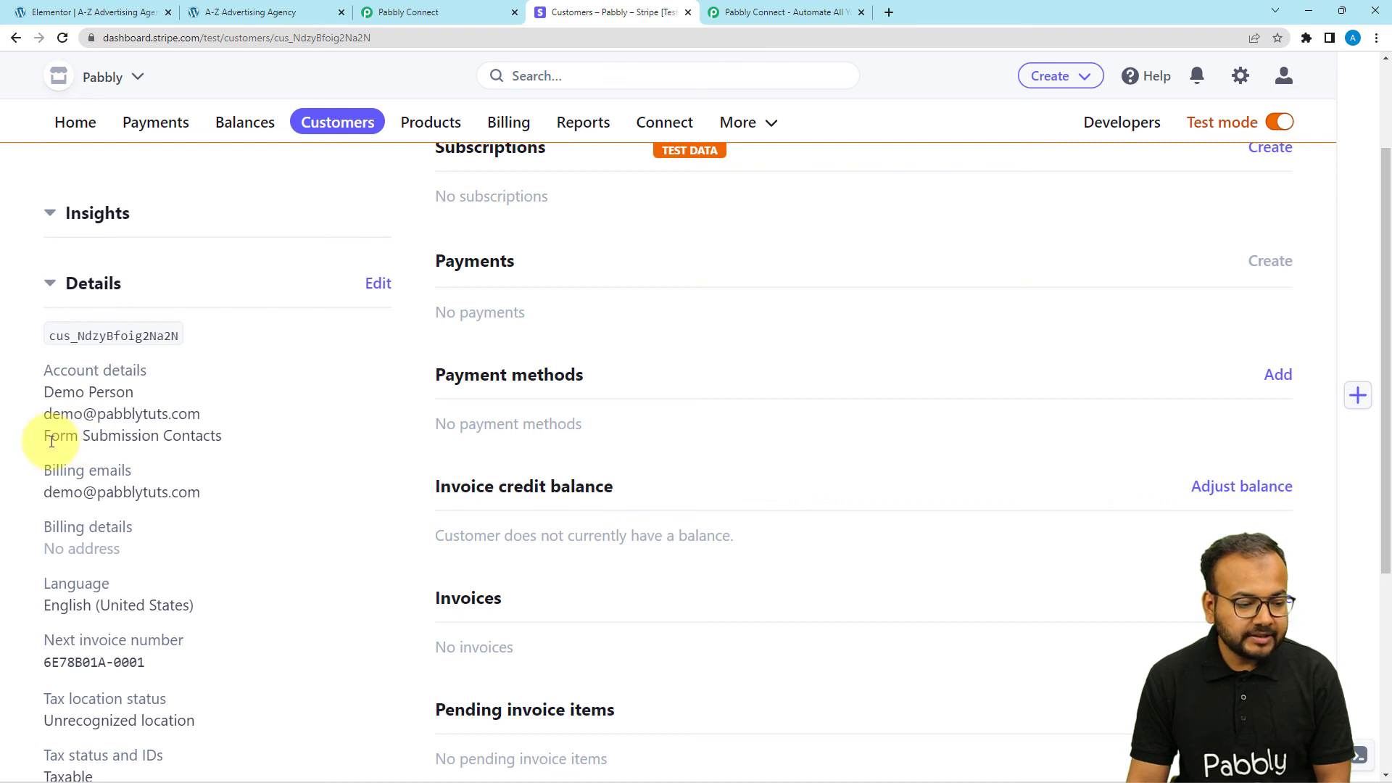
left_click_drag(51, 440, 222, 435)
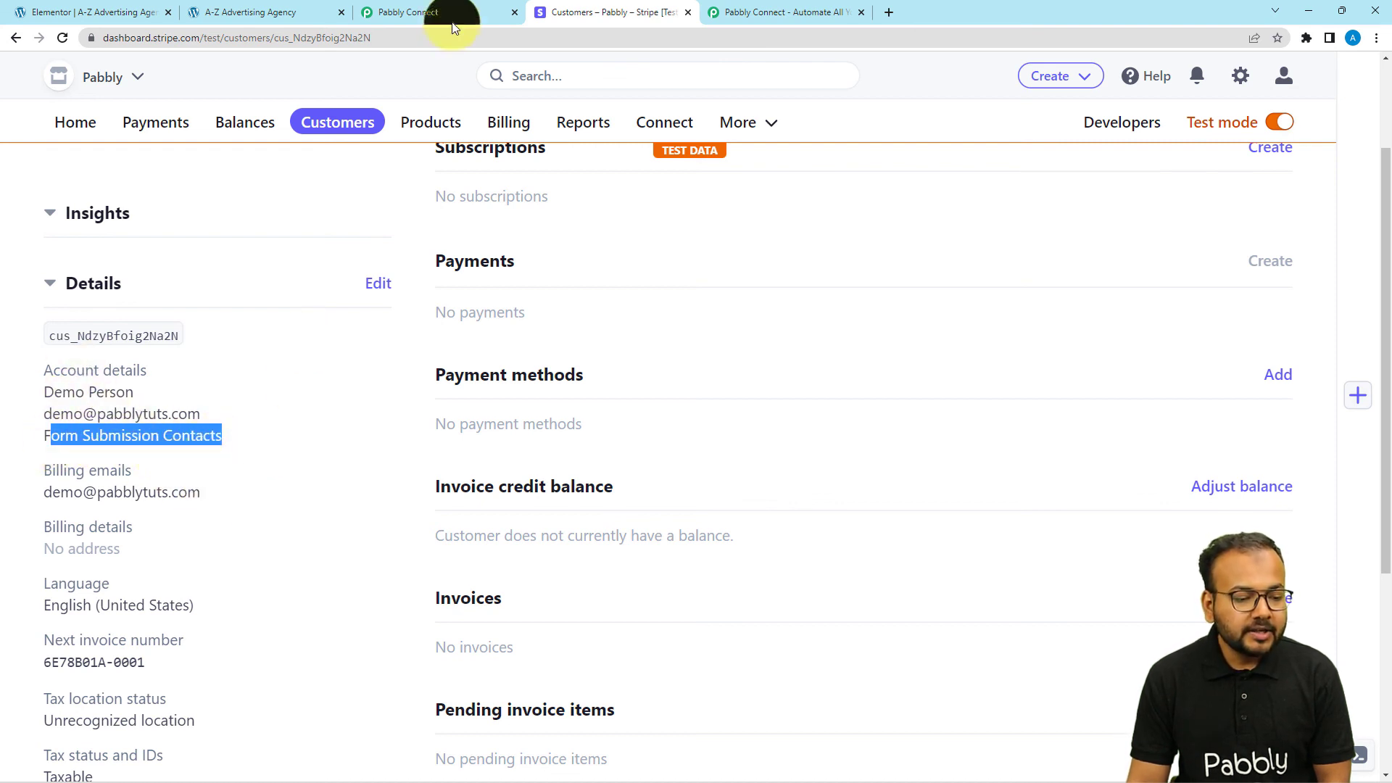
Step: Collapse the Stripe Create a Customer action step
left_click(471, 11)
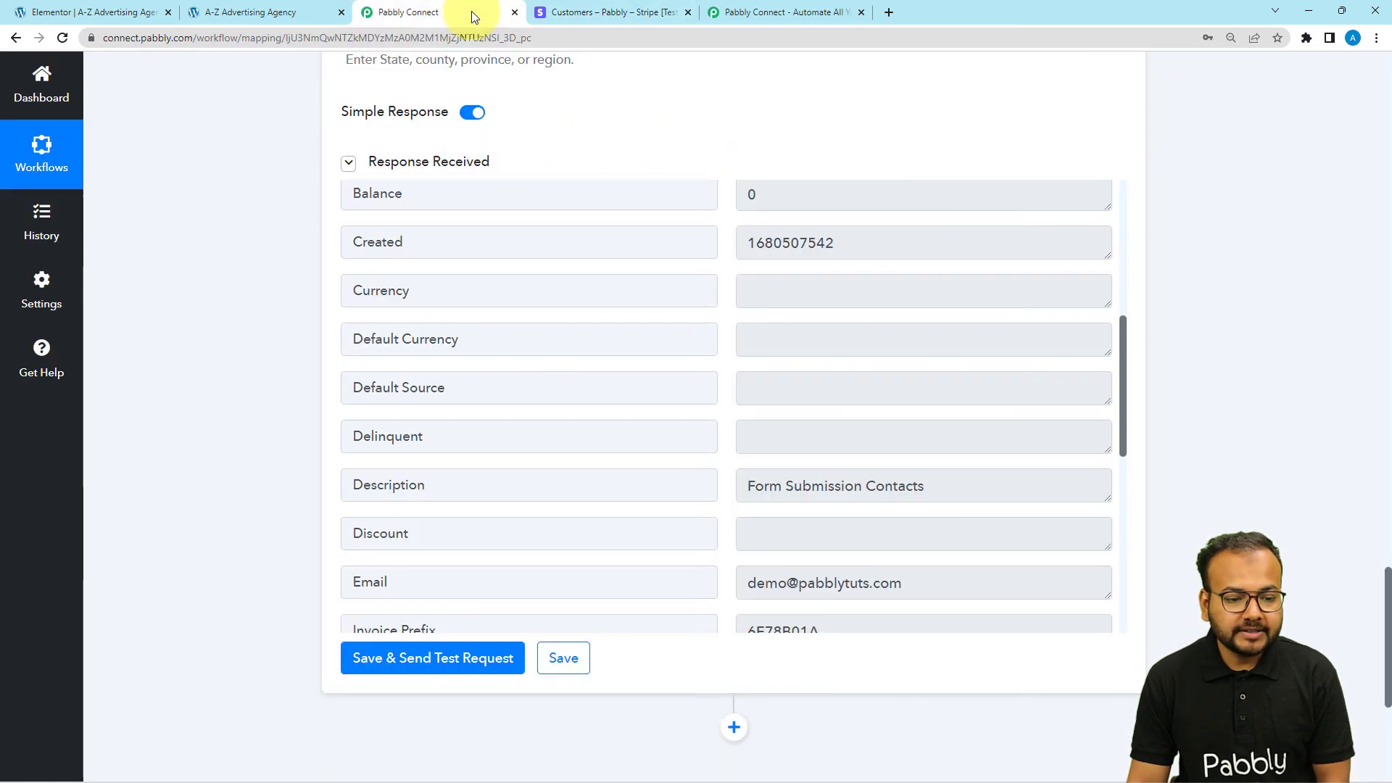
scroll(355, 217, "up", 4)
scroll(272, 271, "up", 5)
scroll(273, 271, "up", 5)
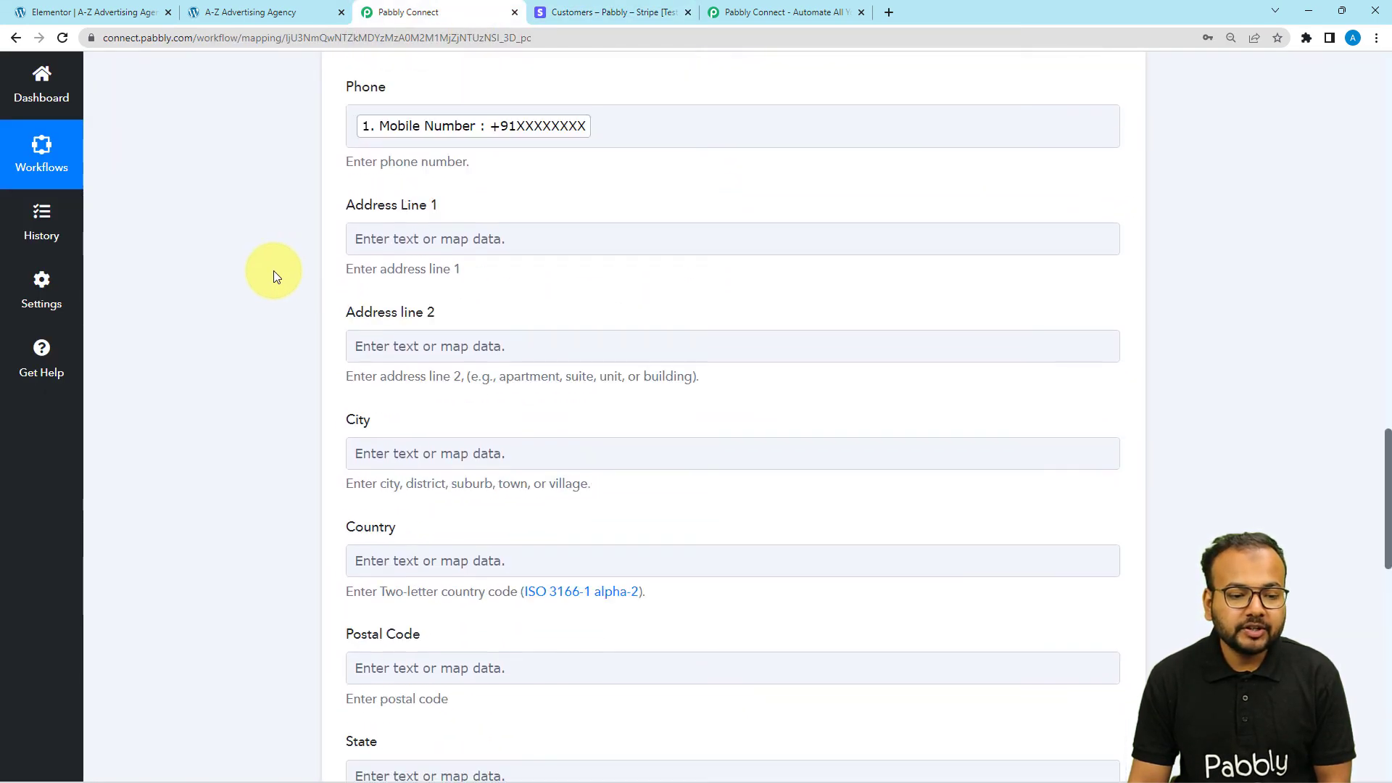
scroll(272, 271, "up", 5)
scroll(272, 271, "up", 4)
scroll(274, 272, "up", 4)
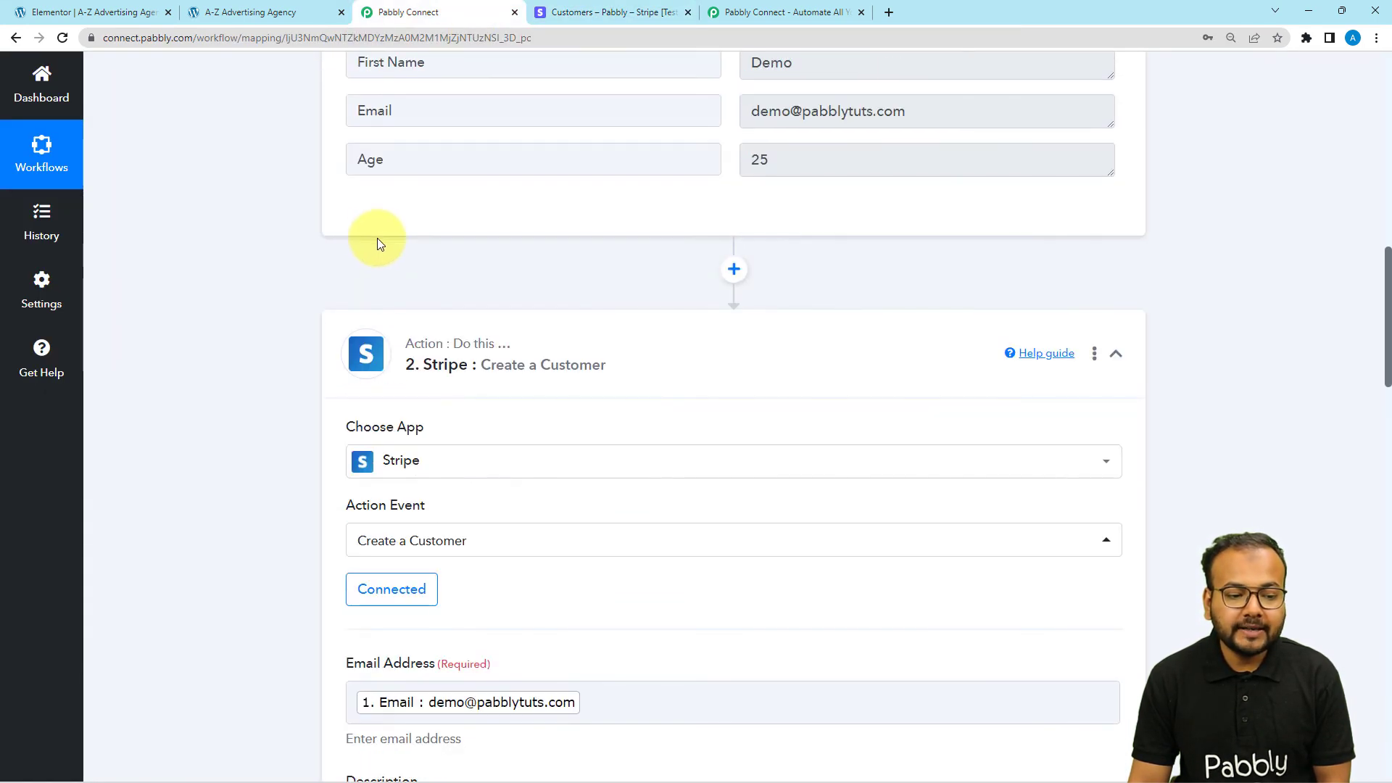
left_click(403, 343)
Step: Collapse the Elementor New Form Submission trigger step
scroll(220, 307, "up", 4)
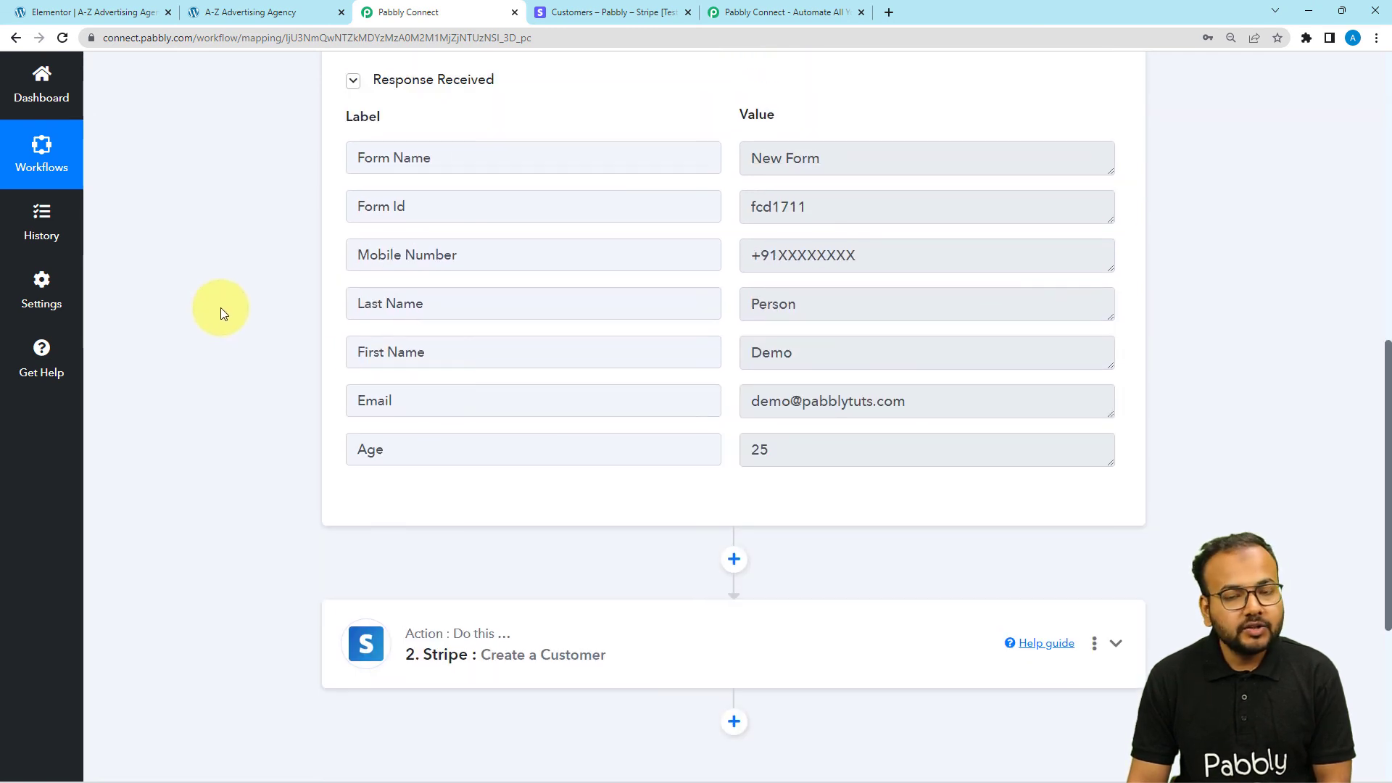
scroll(220, 307, "up", 3)
scroll(220, 307, "up", 2)
scroll(312, 311, "up", 3)
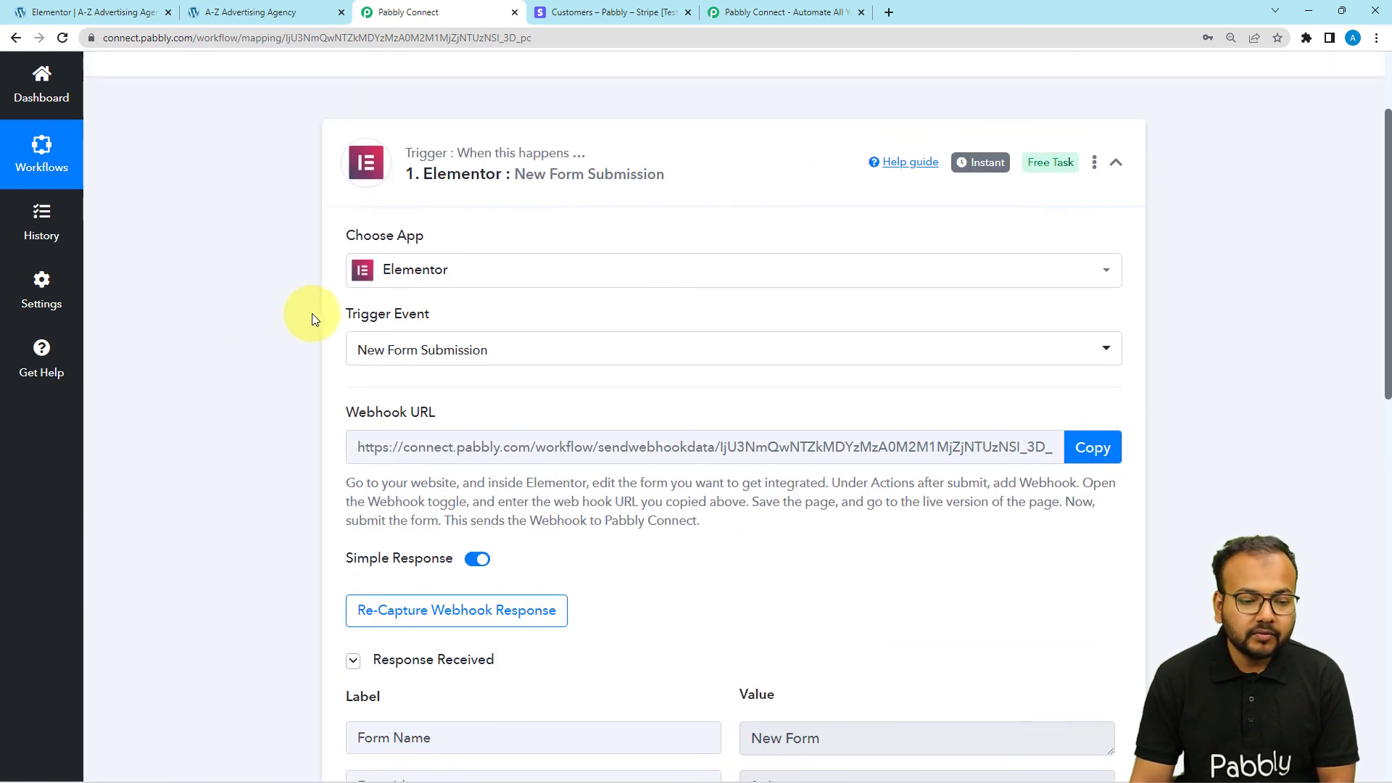
left_click(464, 141)
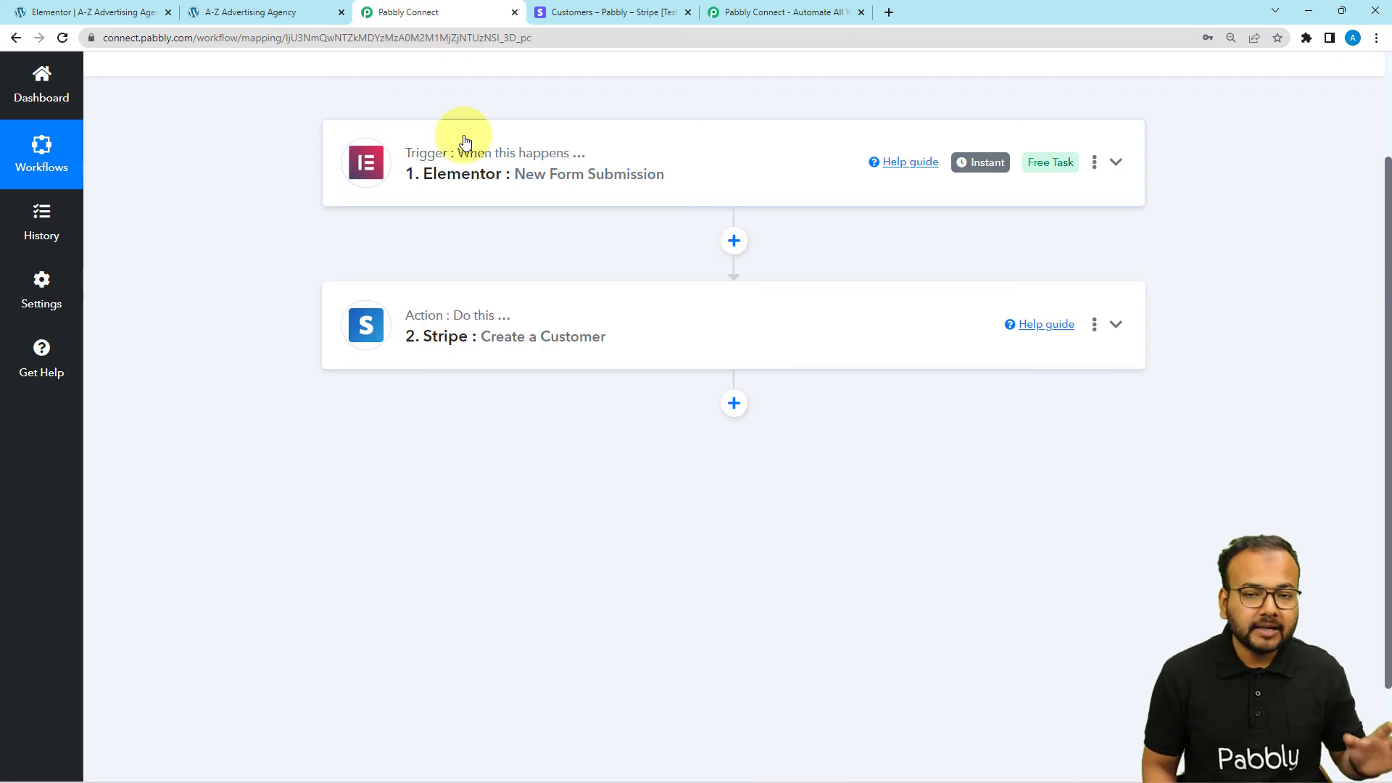